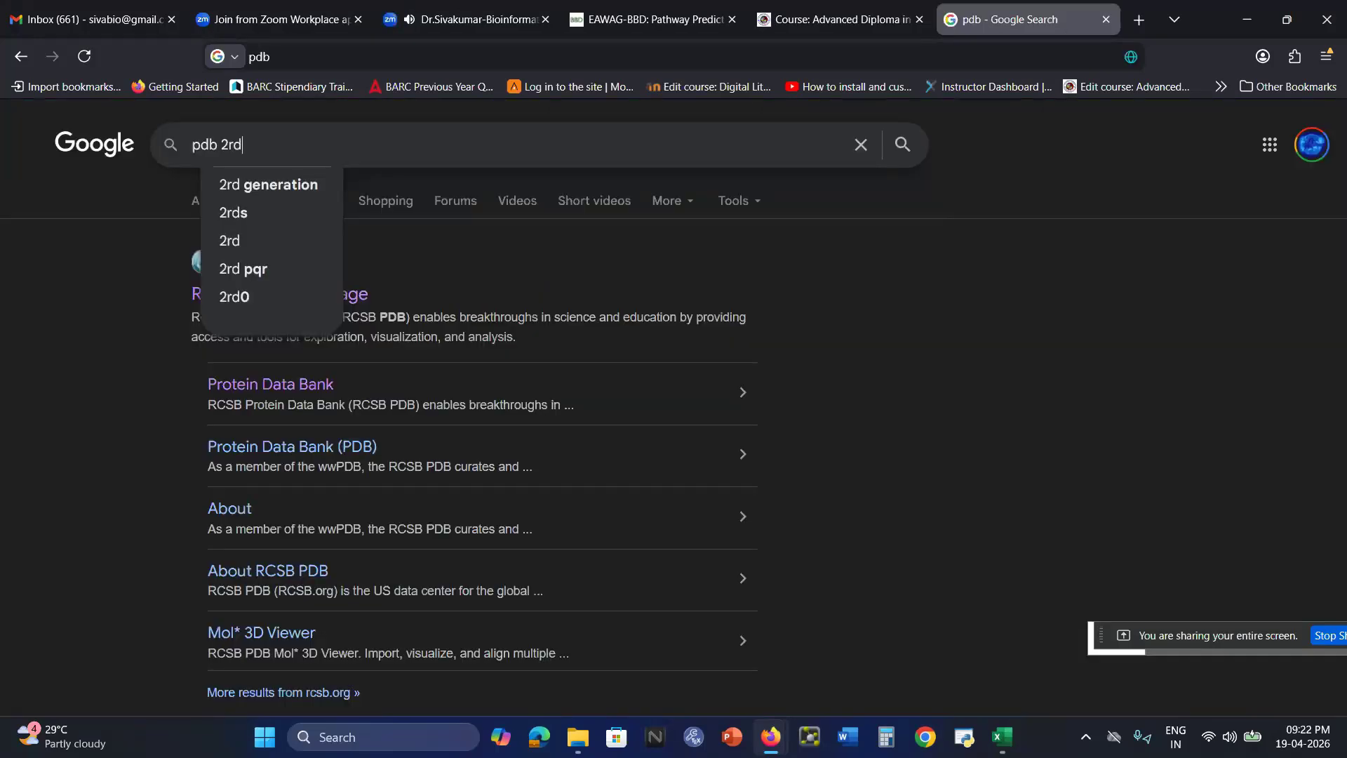
Search Google for "pdb 2rd" and open the RCSB PDB homepage from the results
{"action": "key", "text": "Return"}
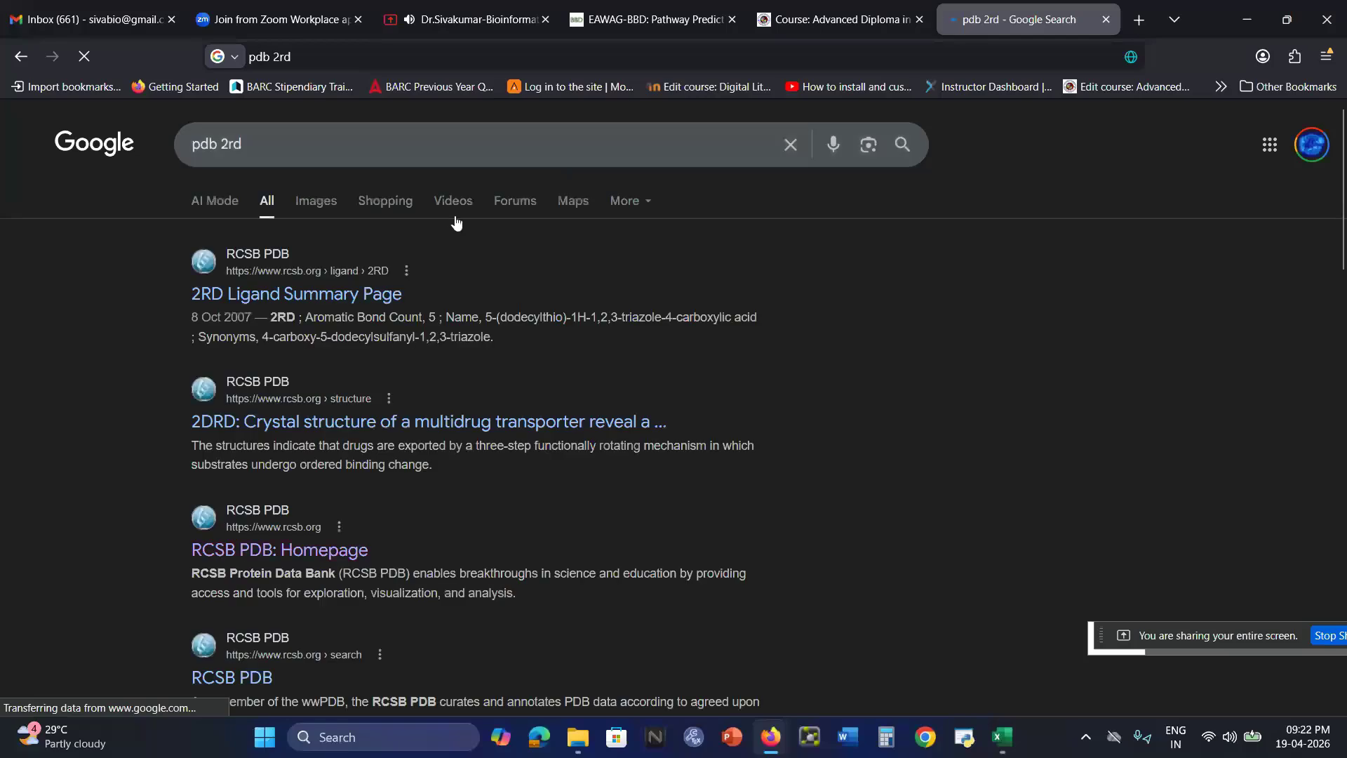
{"action": "left_click", "coordinate": [256, 146]}
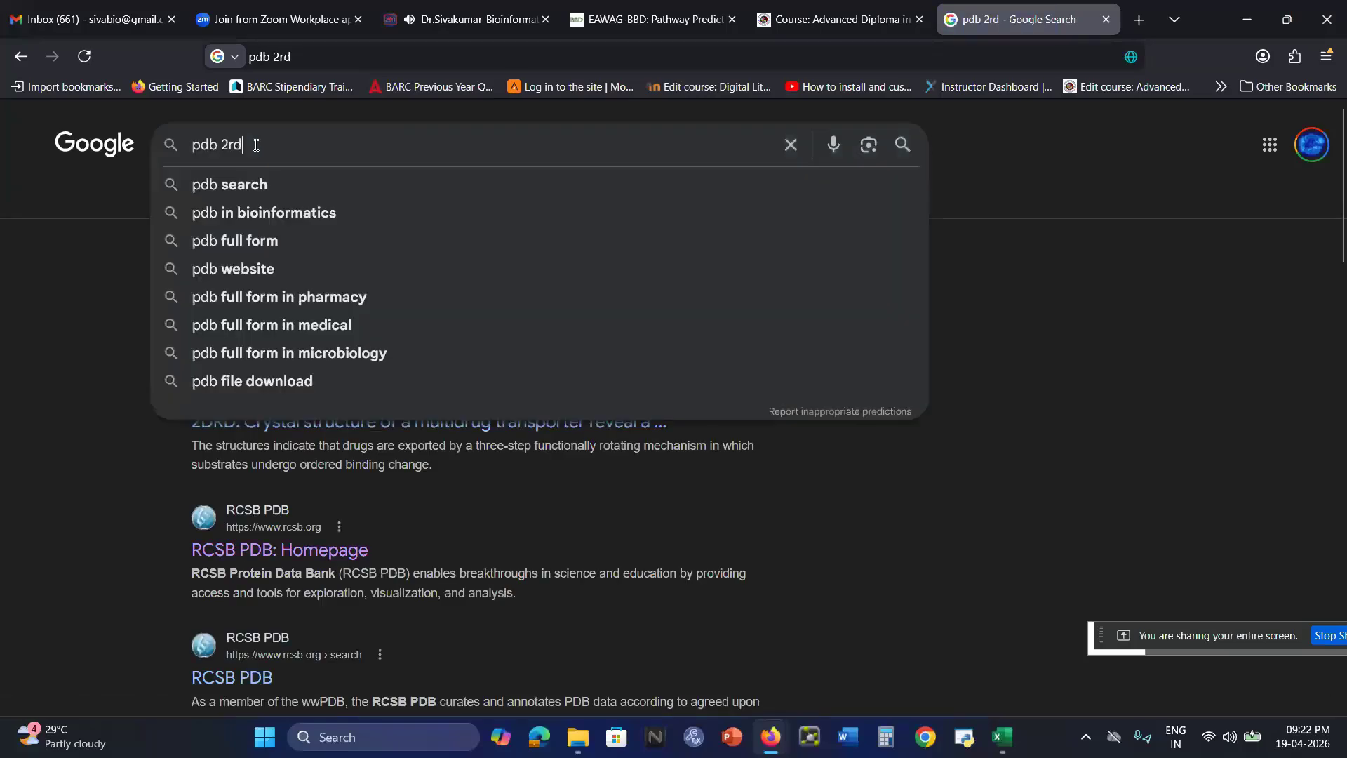
{"action": "left_click", "coordinate": [944, 527]}
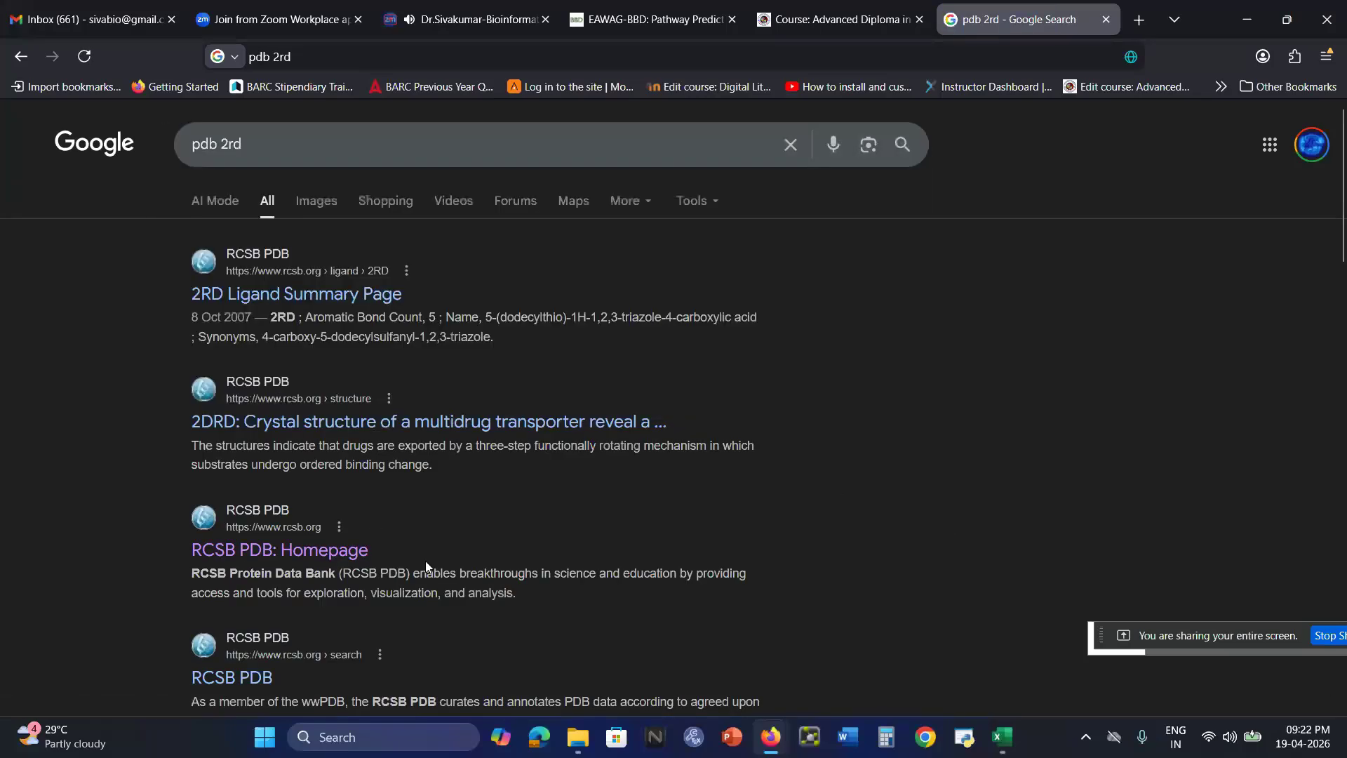
{"action": "left_click", "coordinate": [342, 552]}
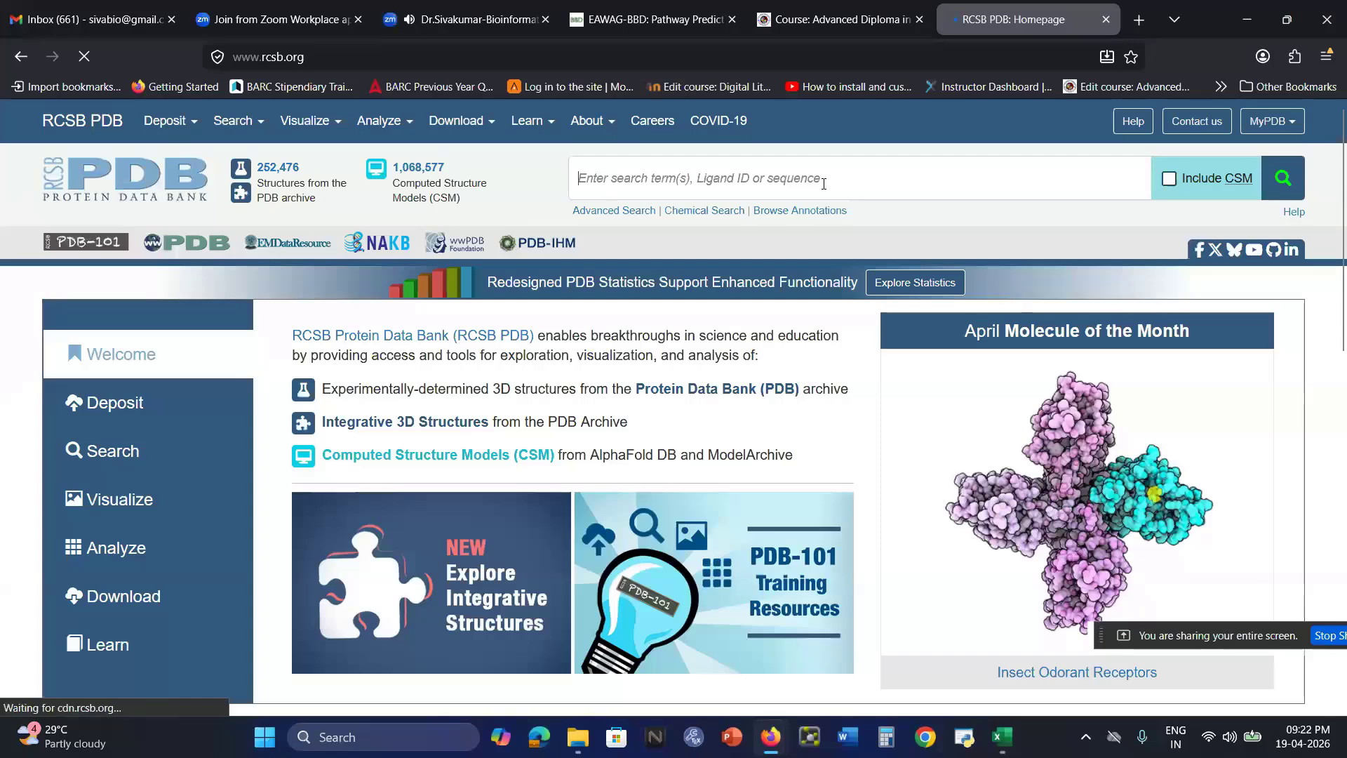
Check the protein file's ID in the docking folder, and search RCSB PDB for 2rdu to open its structure page
{"action": "left_click", "coordinate": [824, 184]}
{"action": "type", "text": "2"}
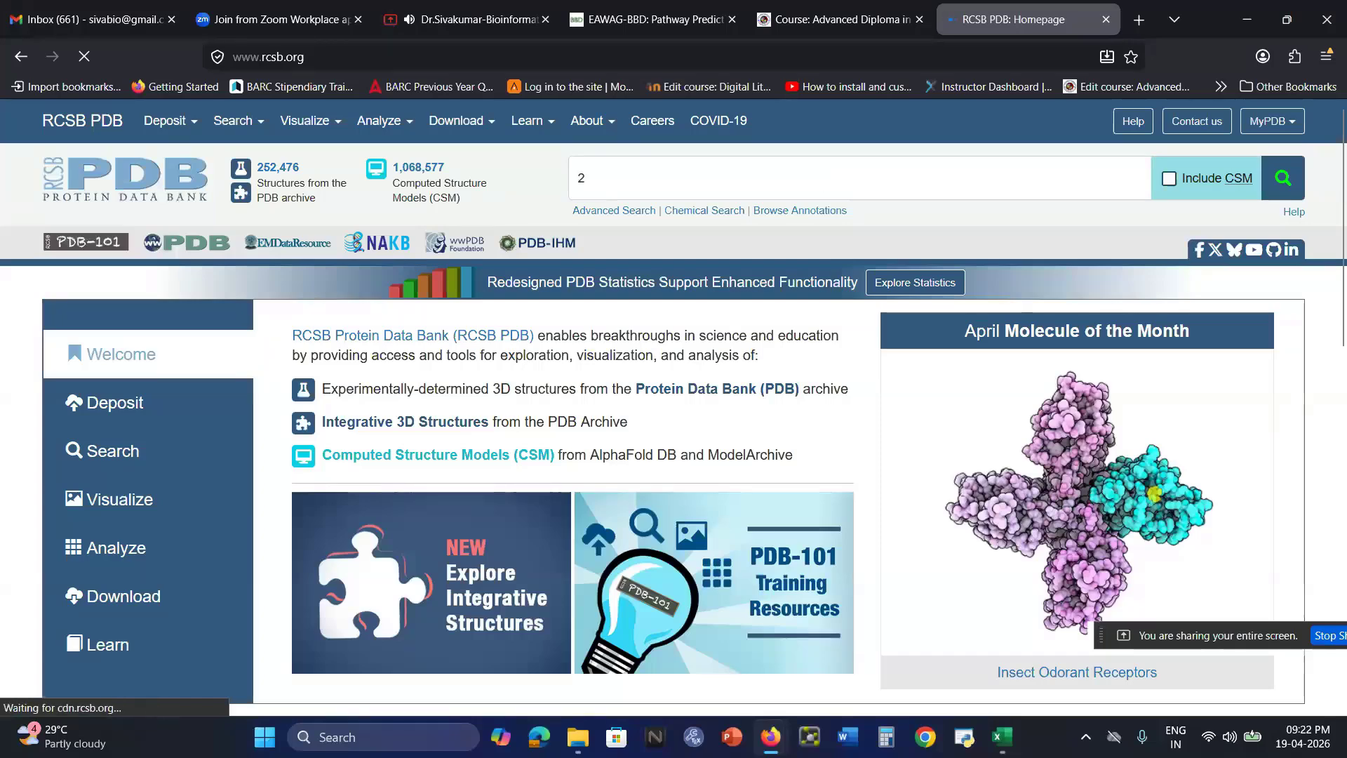
{"action": "type", "text": "r"}
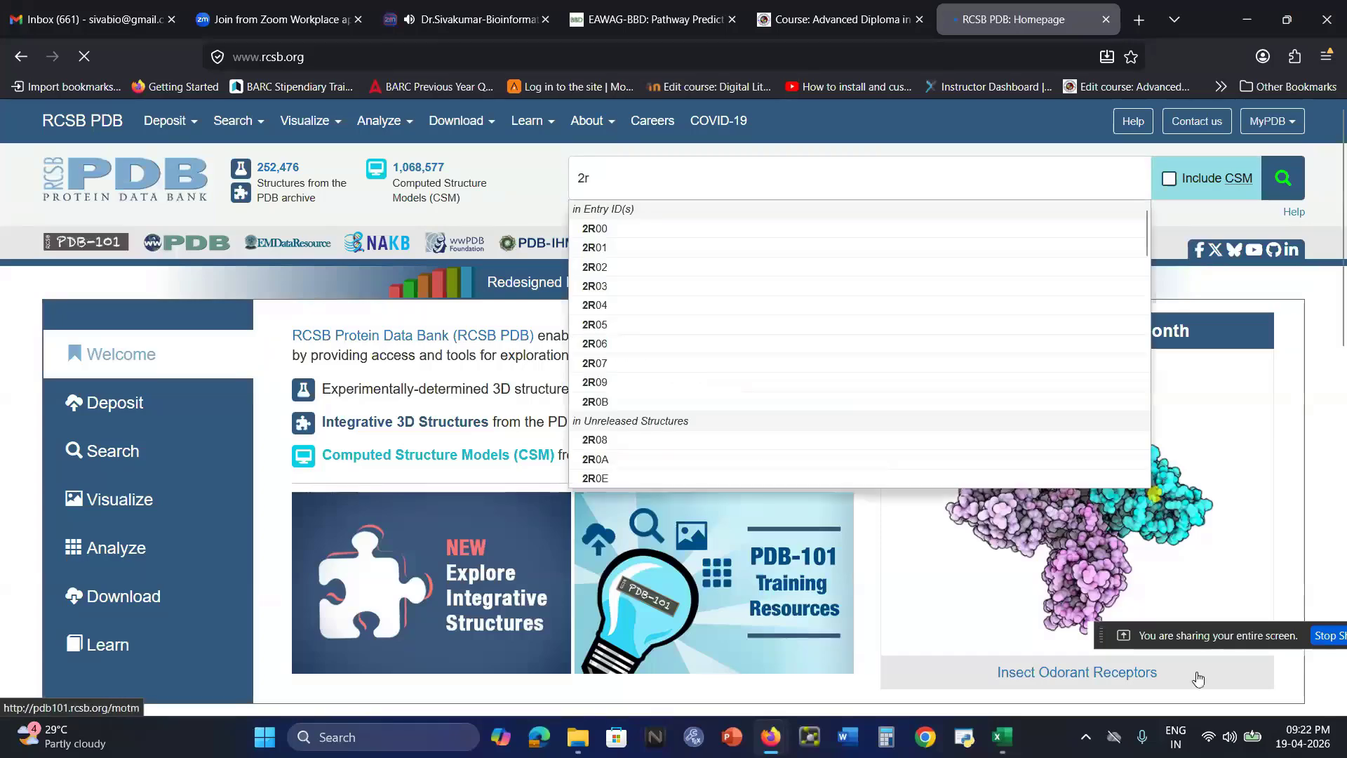
{"action": "key", "text": "alt+Tab"}
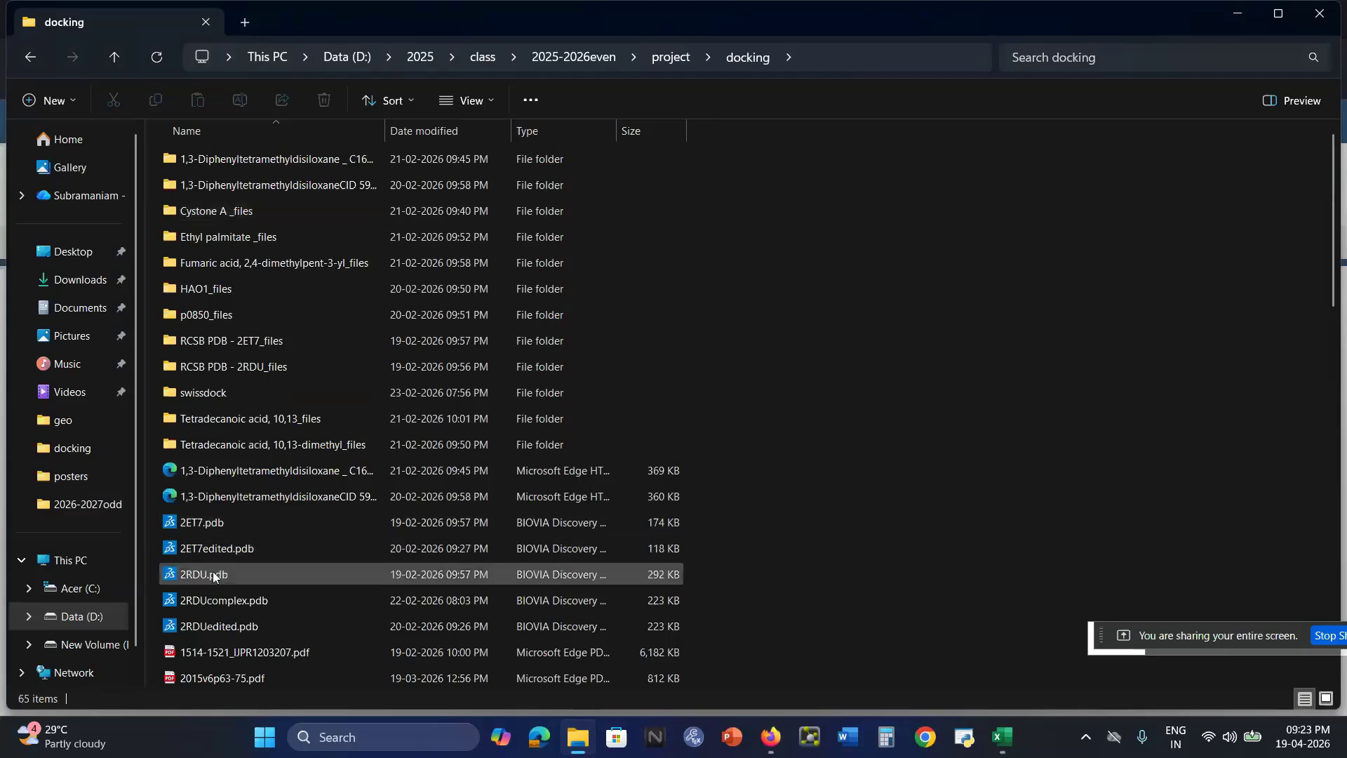
{"action": "left_click", "coordinate": [772, 737]}
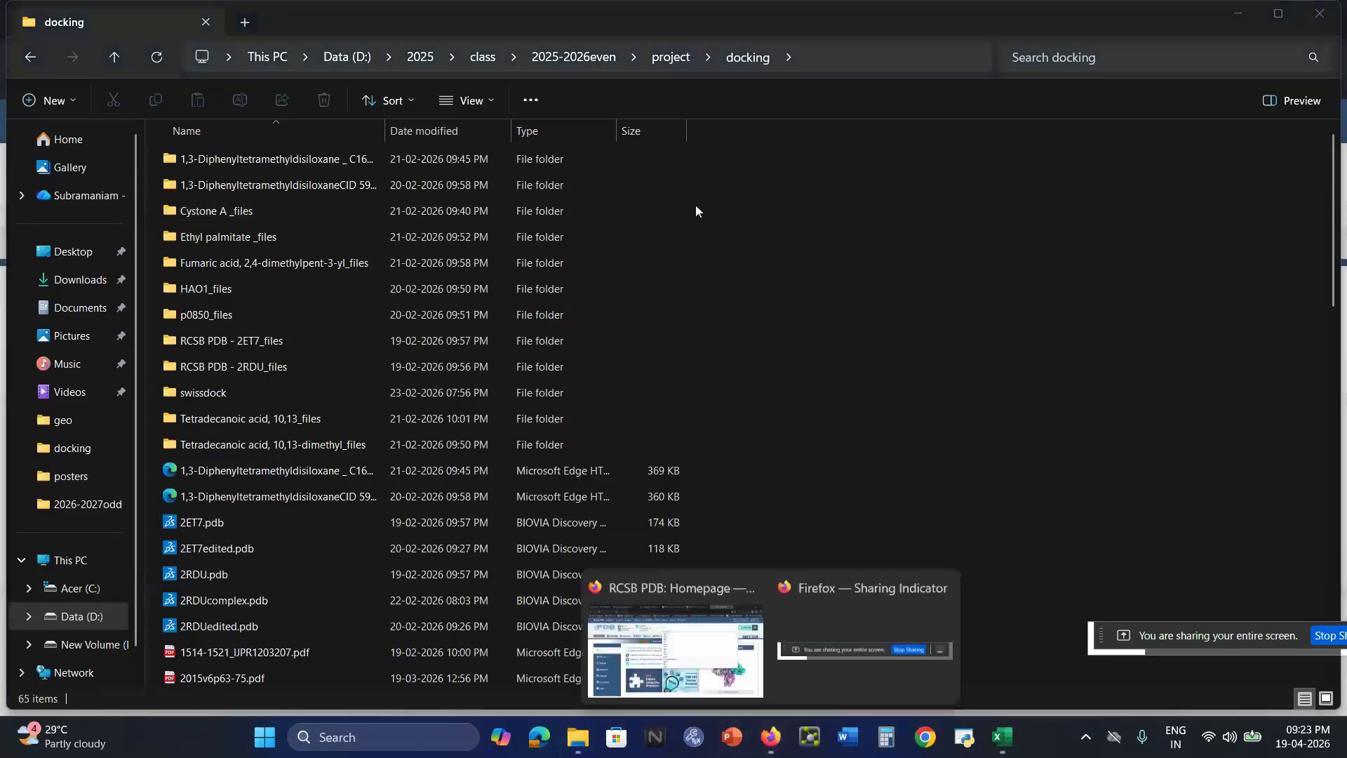
{"action": "left_click", "coordinate": [851, 663]}
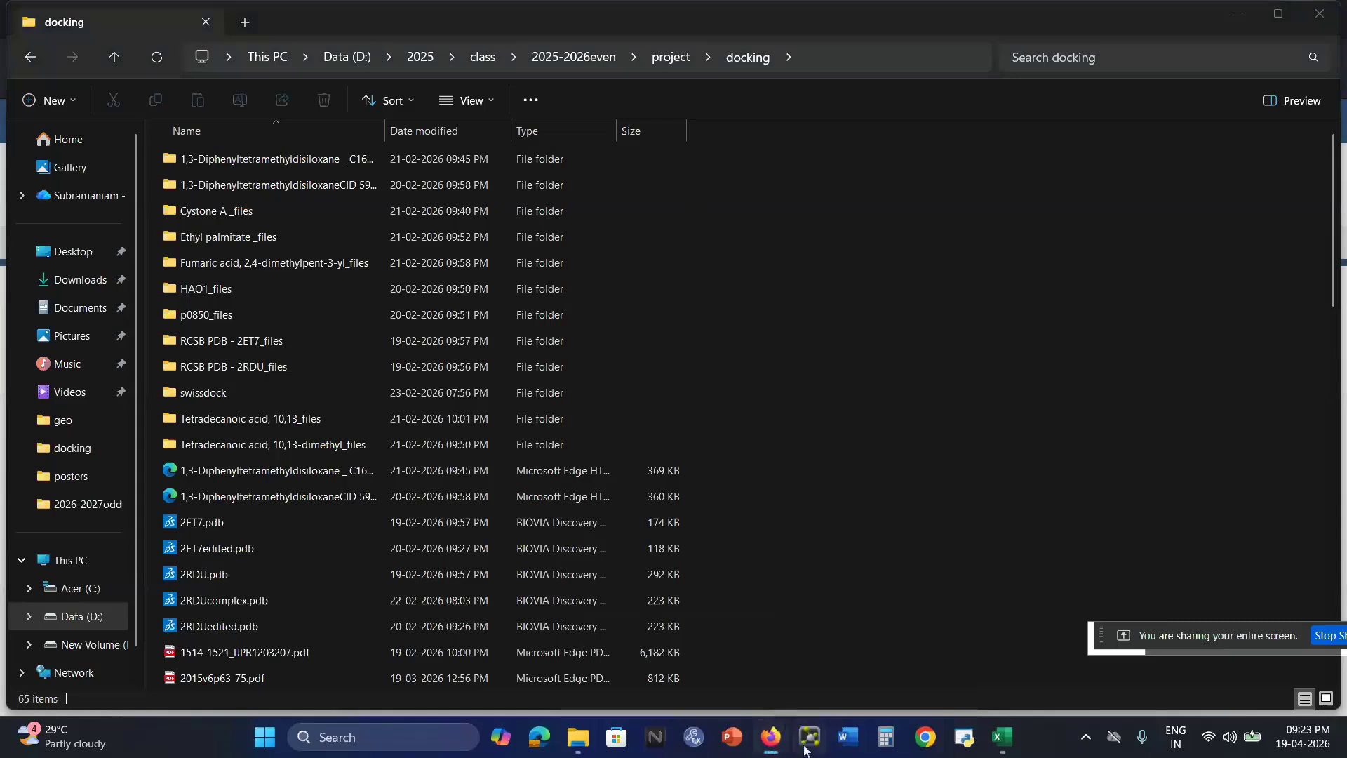
{"action": "mouse_move", "coordinate": [772, 737]}
{"action": "left_click", "coordinate": [717, 698]}
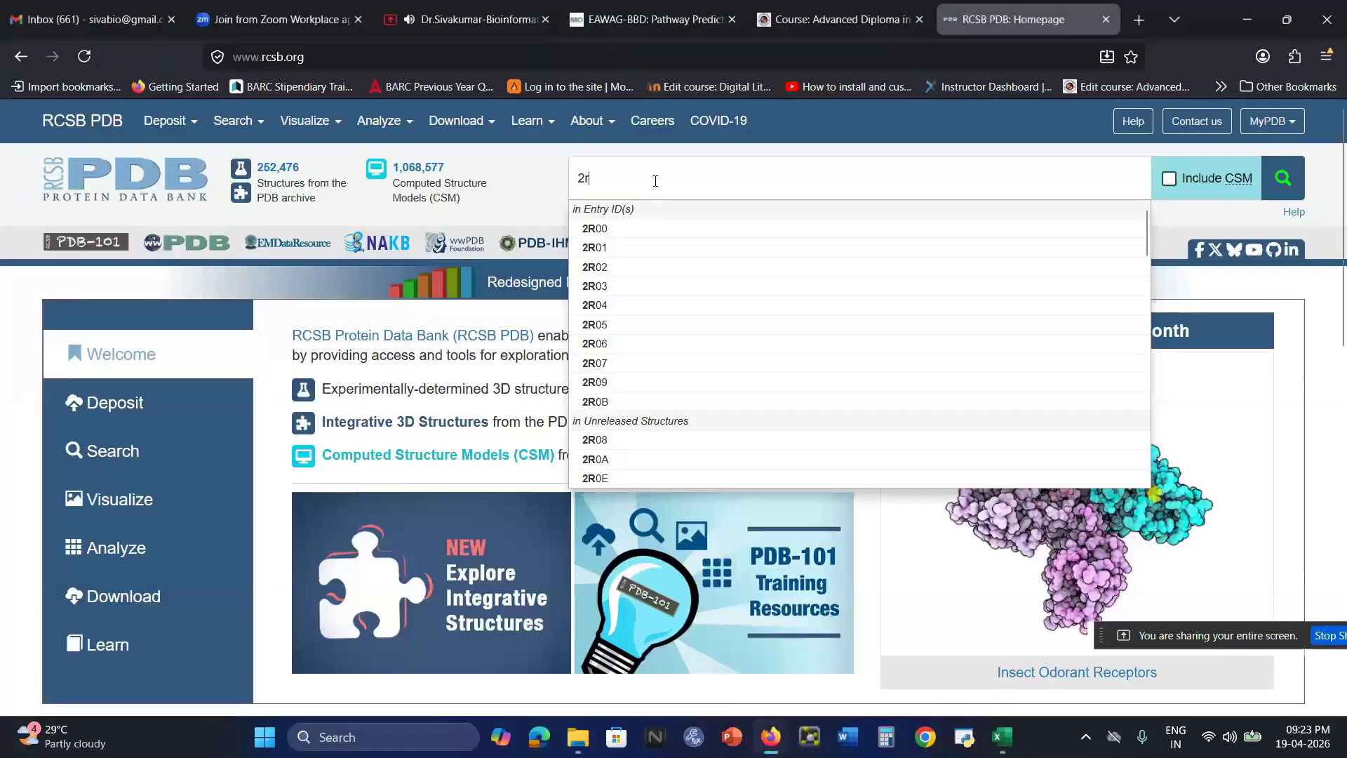
{"action": "type", "text": "du"}
{"action": "key", "text": "Return"}
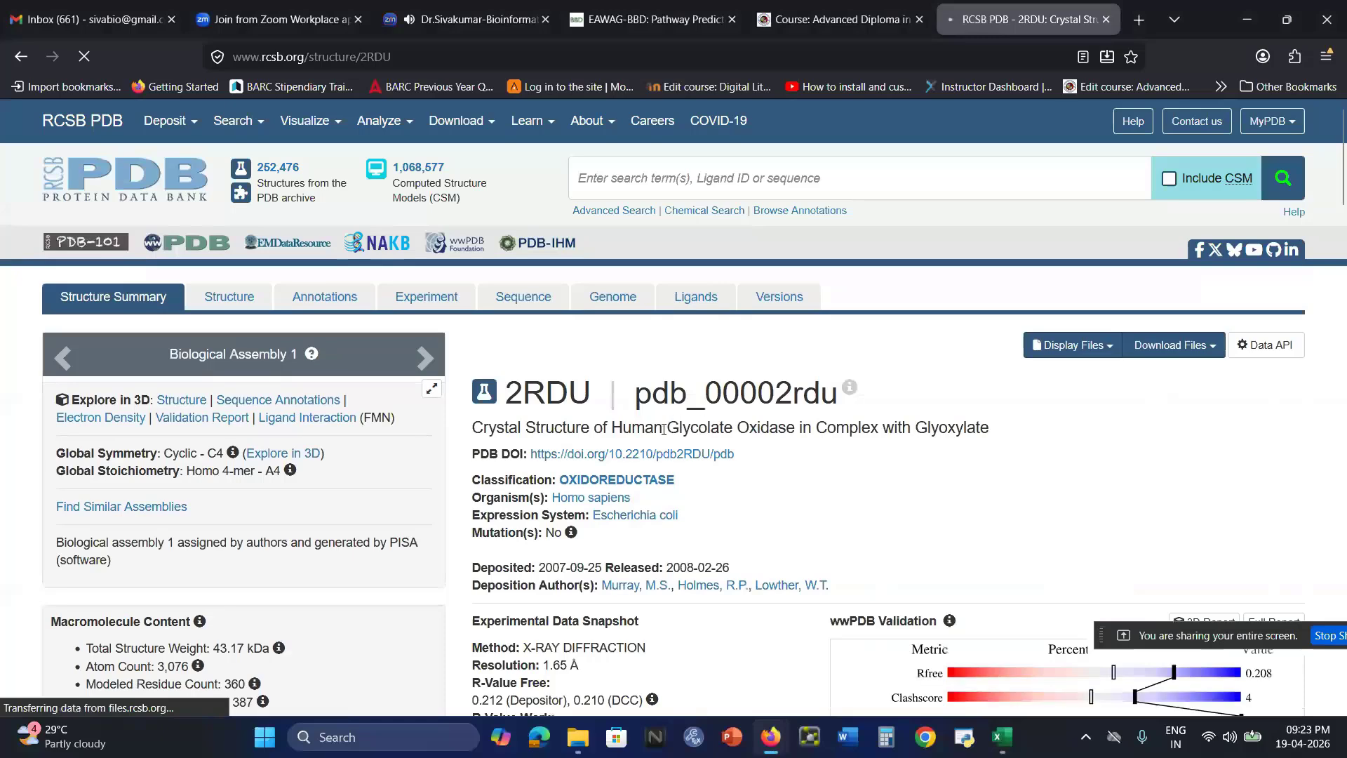
Examine the 2RDU entry's title, its macromolecule details and its small-molecule ligands, including glyoxylic acid
{"action": "left_click_drag", "start_coordinate": [603, 428], "coordinate": [799, 428]}
{"action": "left_click", "coordinate": [857, 427]}
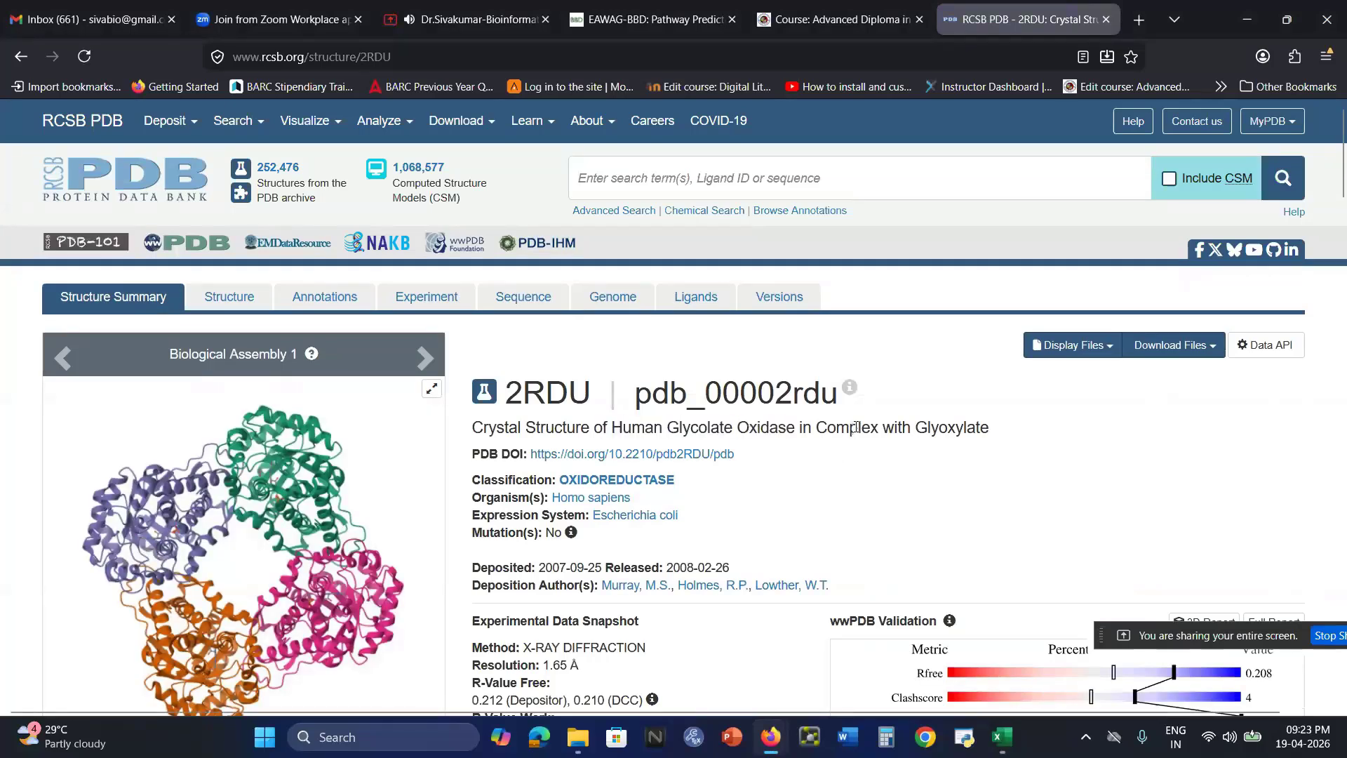
{"action": "left_click_drag", "start_coordinate": [915, 428], "coordinate": [988, 421]}
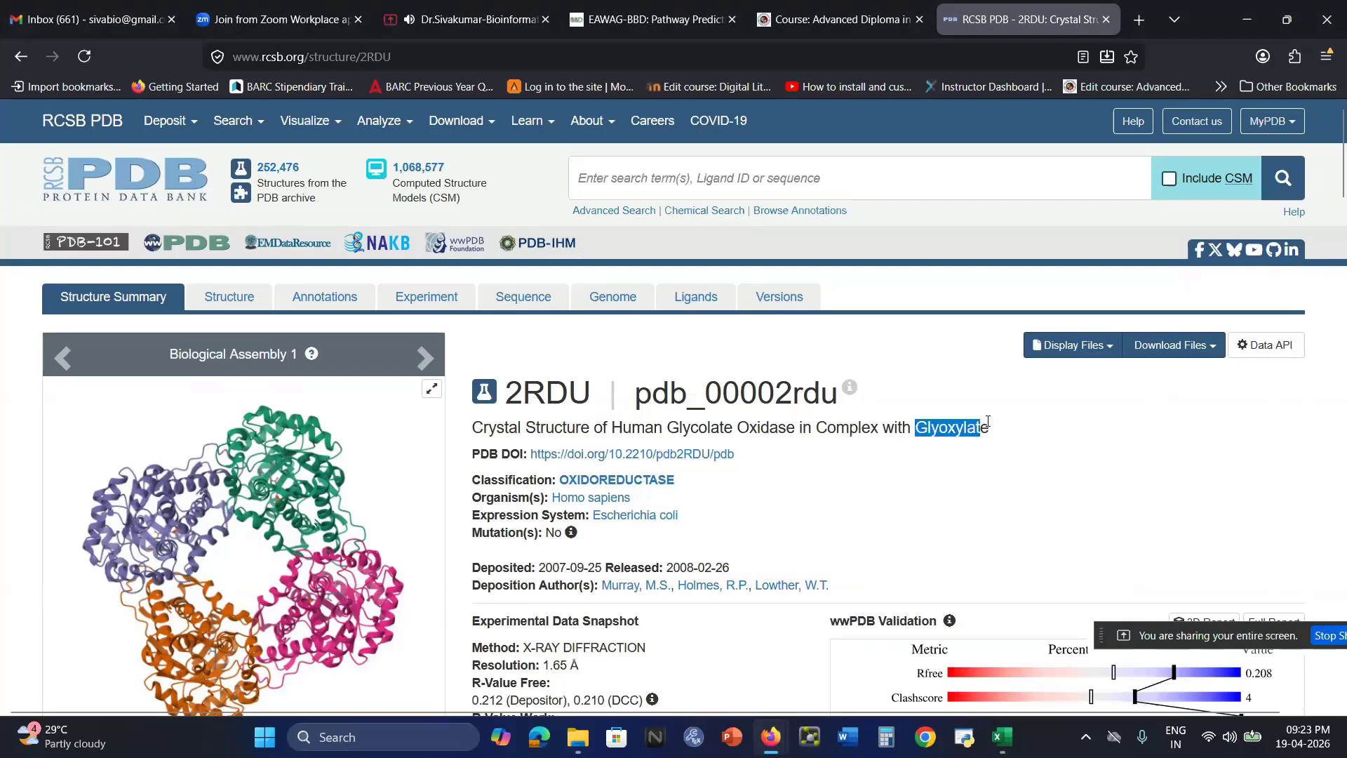
{"action": "left_click", "coordinate": [1102, 418]}
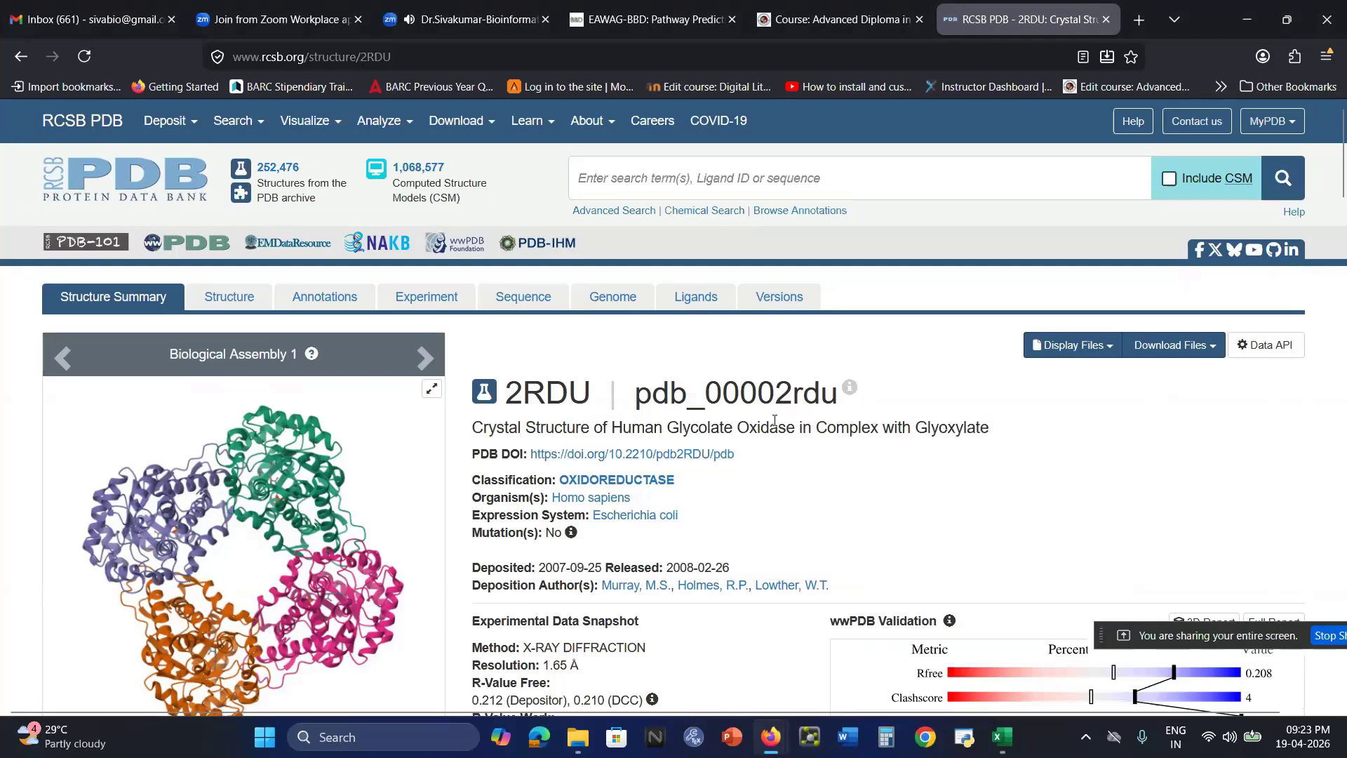
{"action": "scroll", "coordinate": [774, 419], "scroll_direction": "down", "scroll_amount": 10}
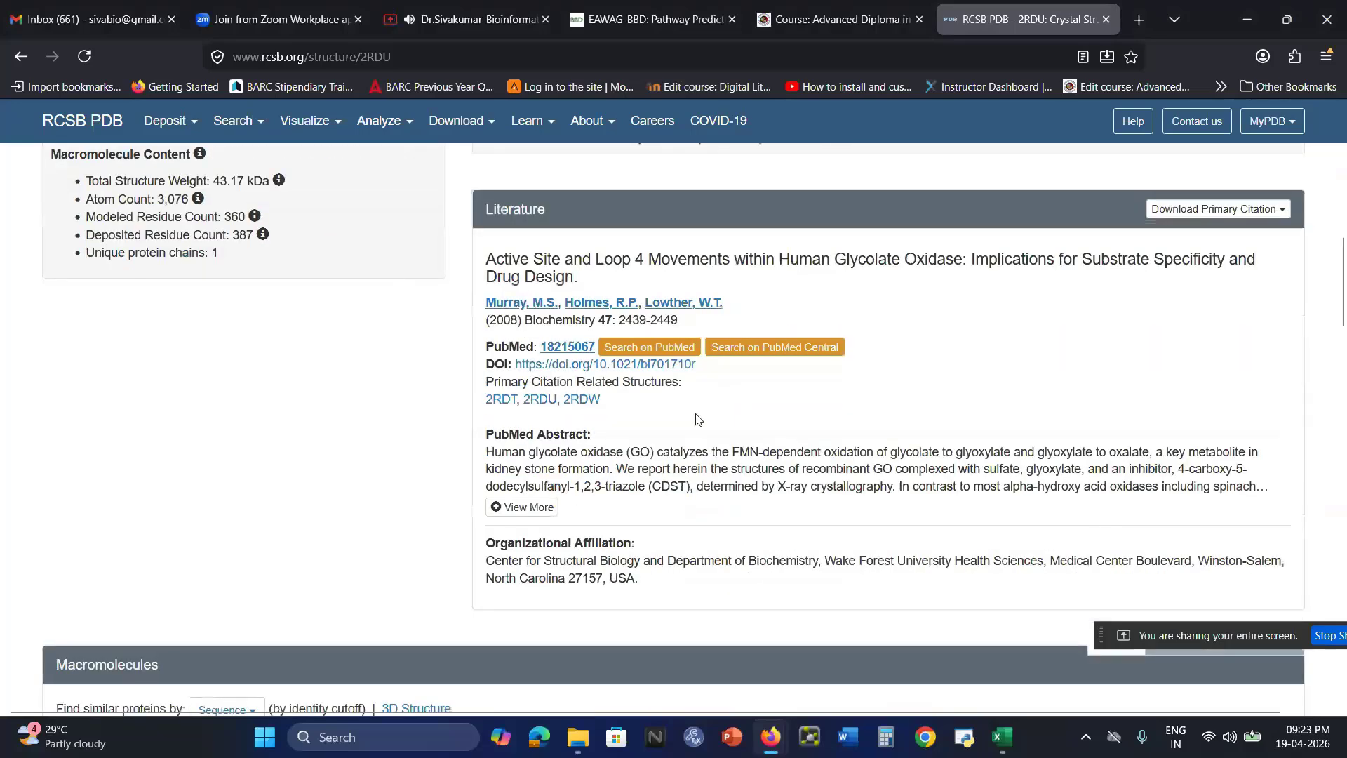
{"action": "scroll", "coordinate": [697, 419], "scroll_direction": "down", "scroll_amount": 4}
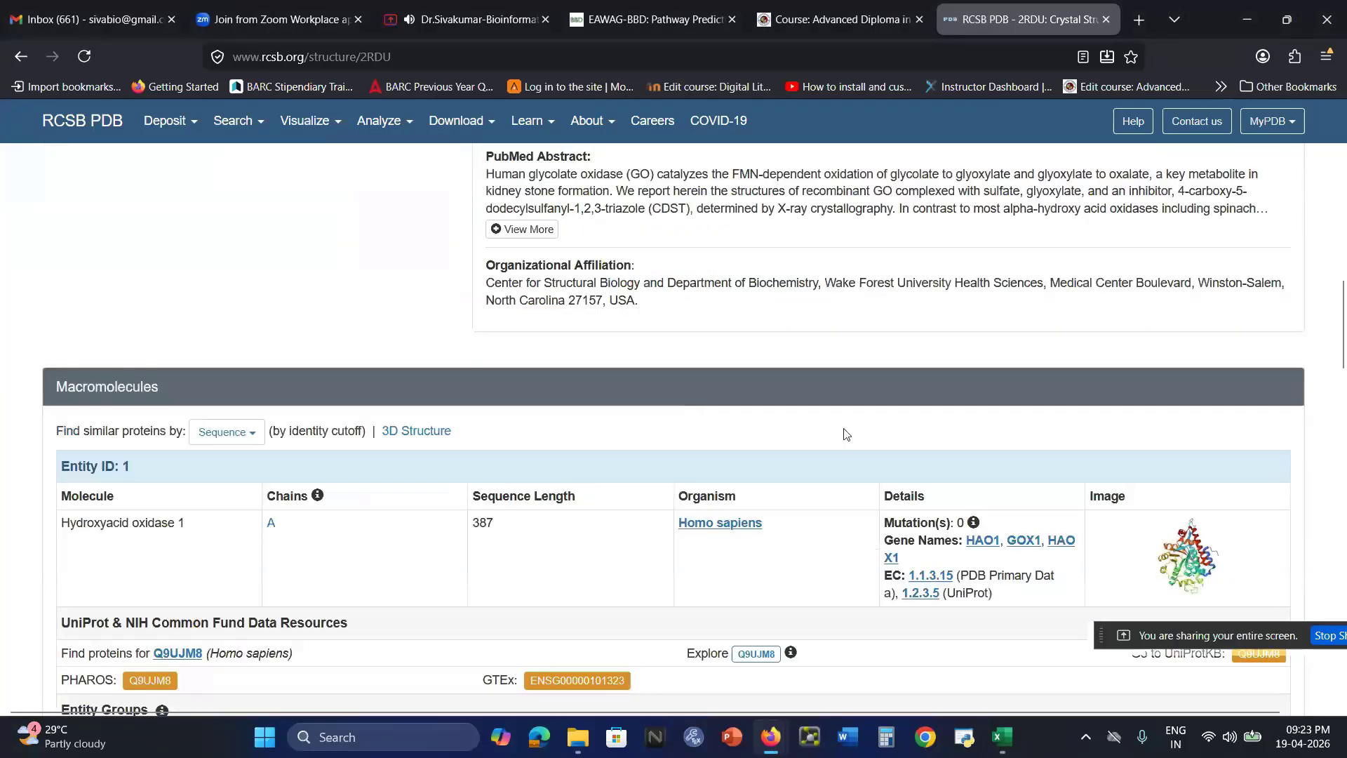
{"action": "left_click_drag", "start_coordinate": [64, 522], "coordinate": [216, 528]}
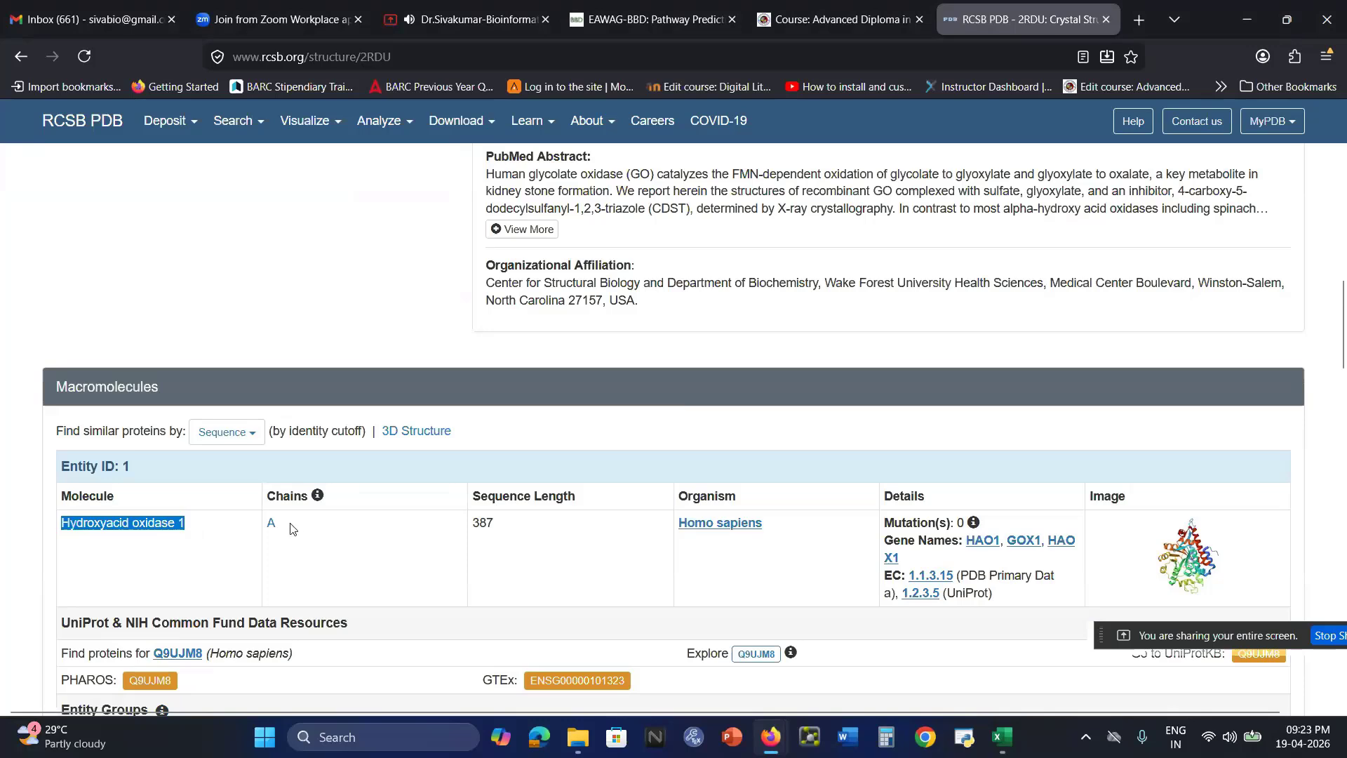
{"action": "scroll", "coordinate": [295, 528], "scroll_direction": "down", "scroll_amount": 10}
{"action": "scroll", "coordinate": [295, 525], "scroll_direction": "down", "scroll_amount": 5}
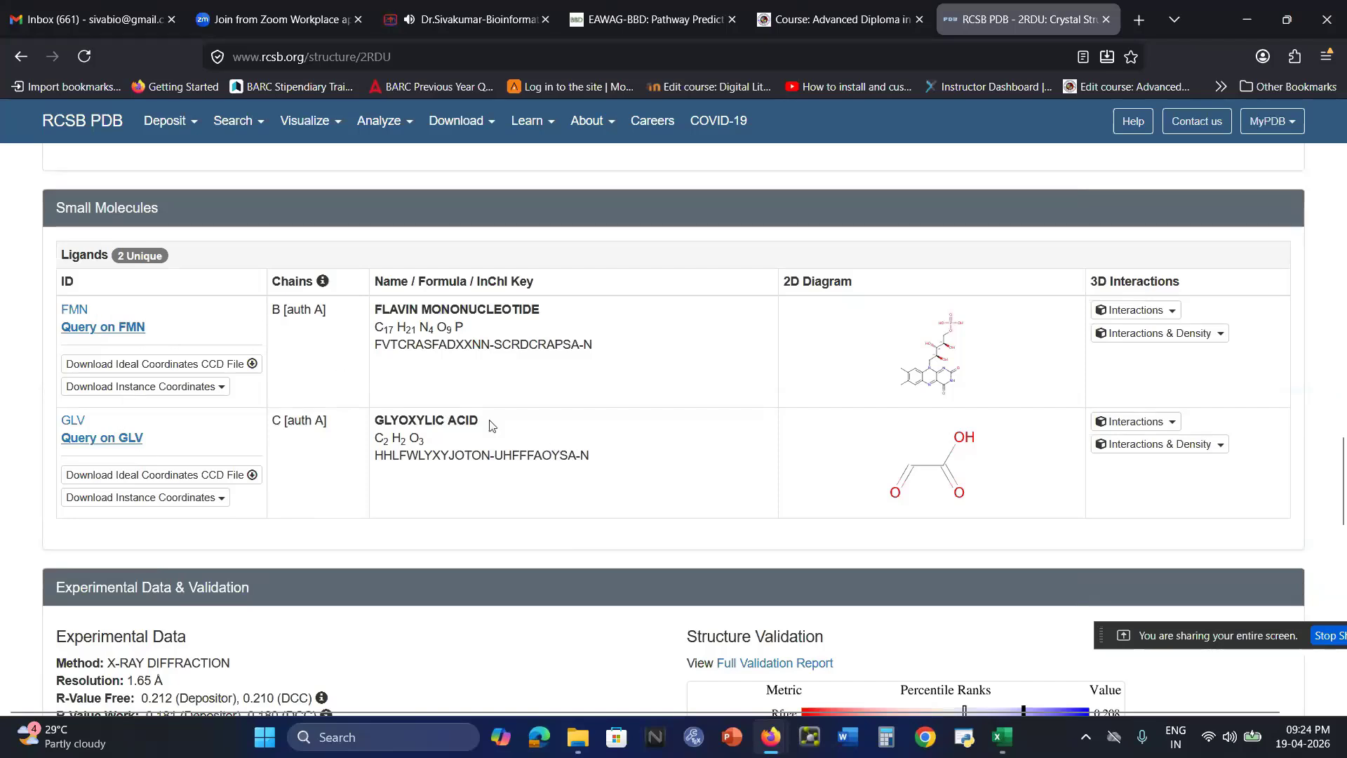
{"action": "left_click_drag", "start_coordinate": [492, 425], "coordinate": [374, 424]}
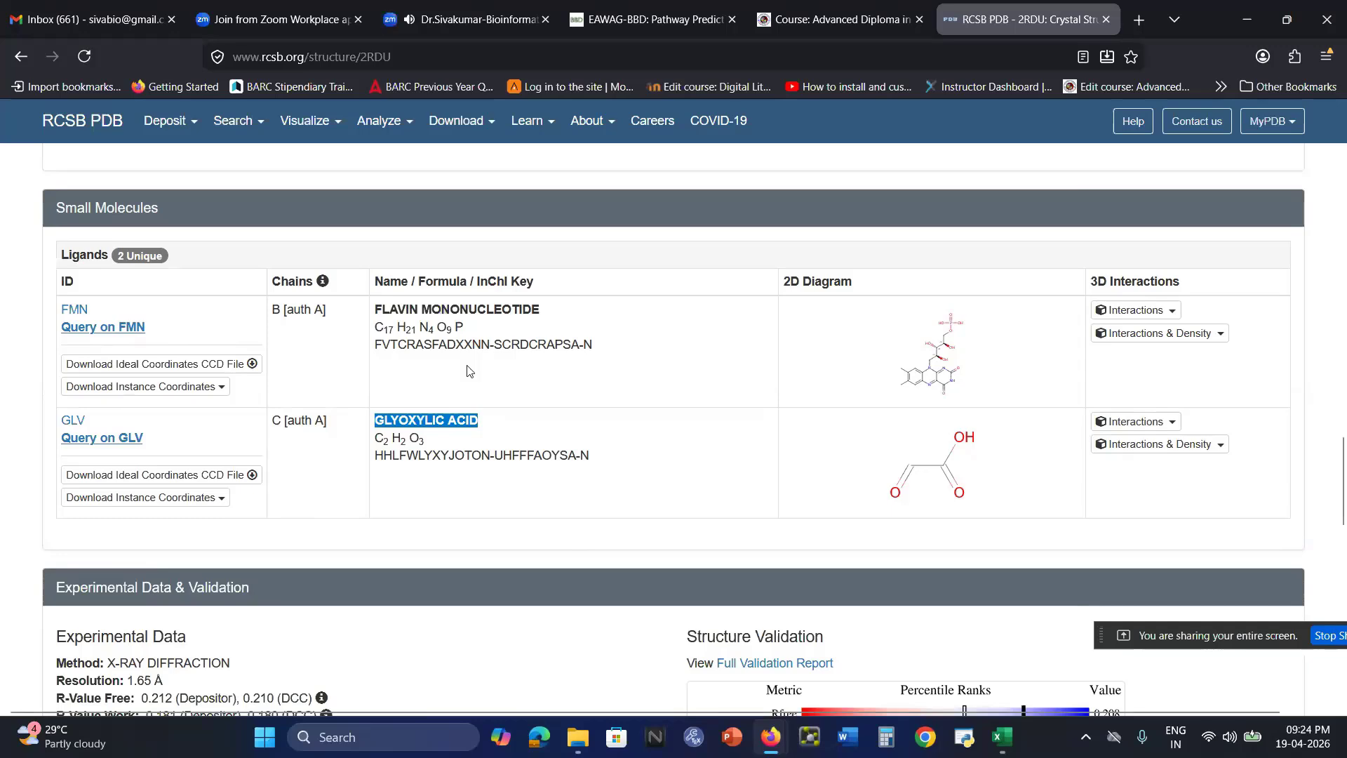
{"action": "scroll", "coordinate": [468, 371], "scroll_direction": "up", "scroll_amount": 15}
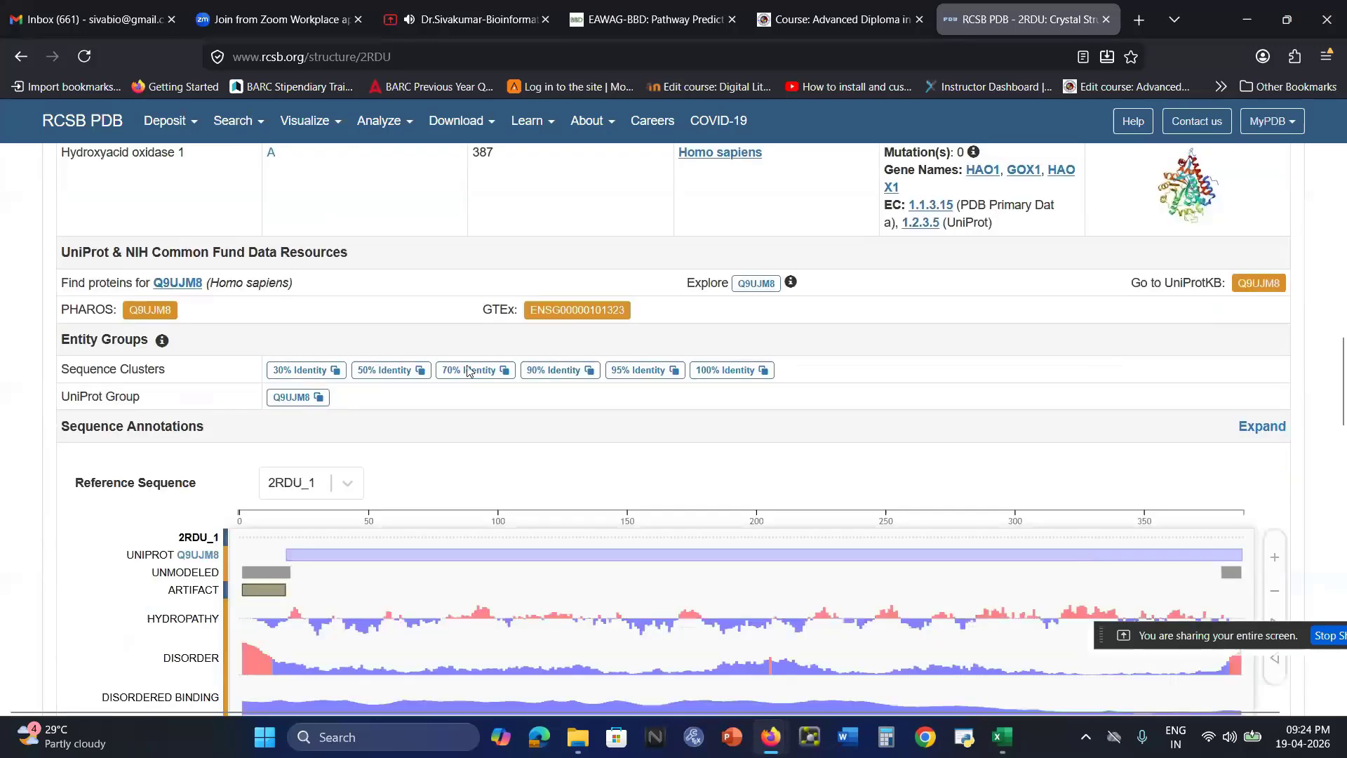
{"action": "scroll", "coordinate": [469, 371], "scroll_direction": "up", "scroll_amount": 10}
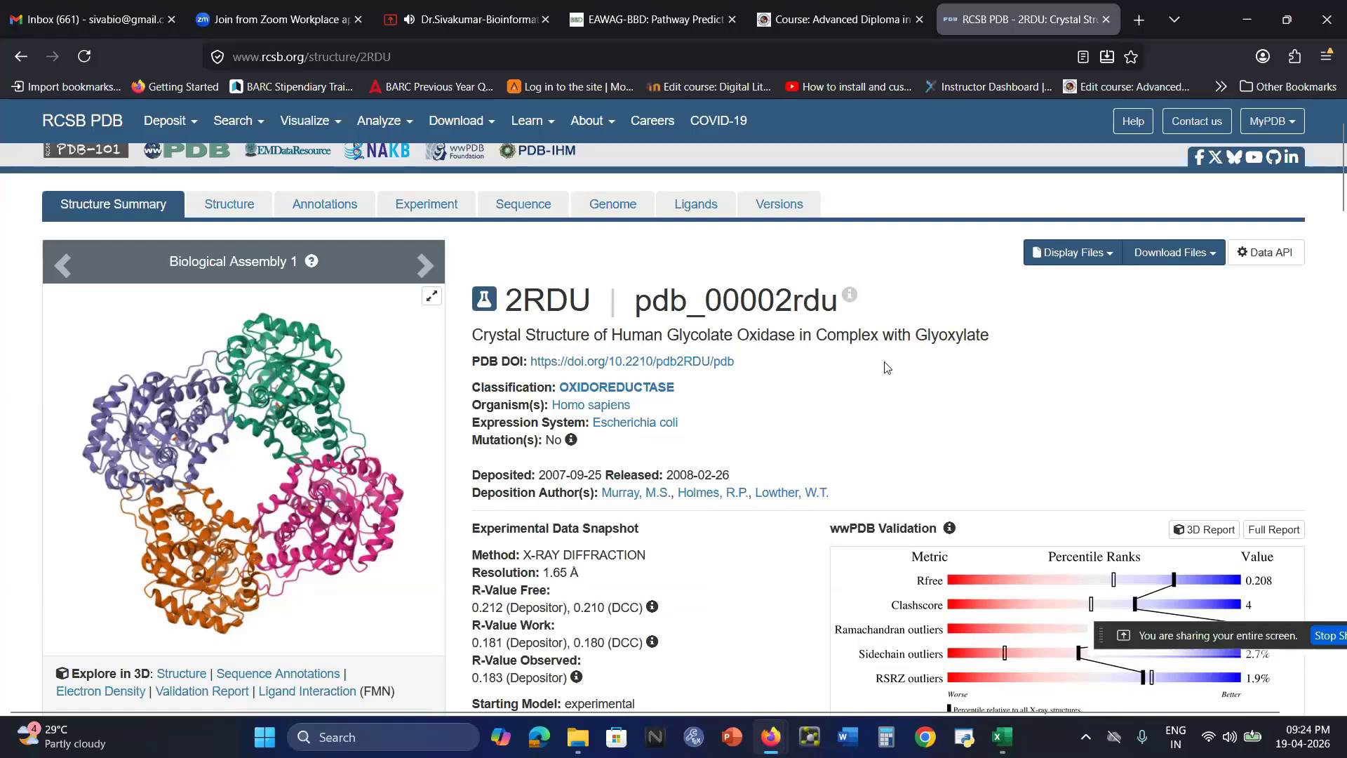
Switch to File Explorer and open steps.xlsx from the docking folder
{"action": "left_click", "coordinate": [575, 748]}
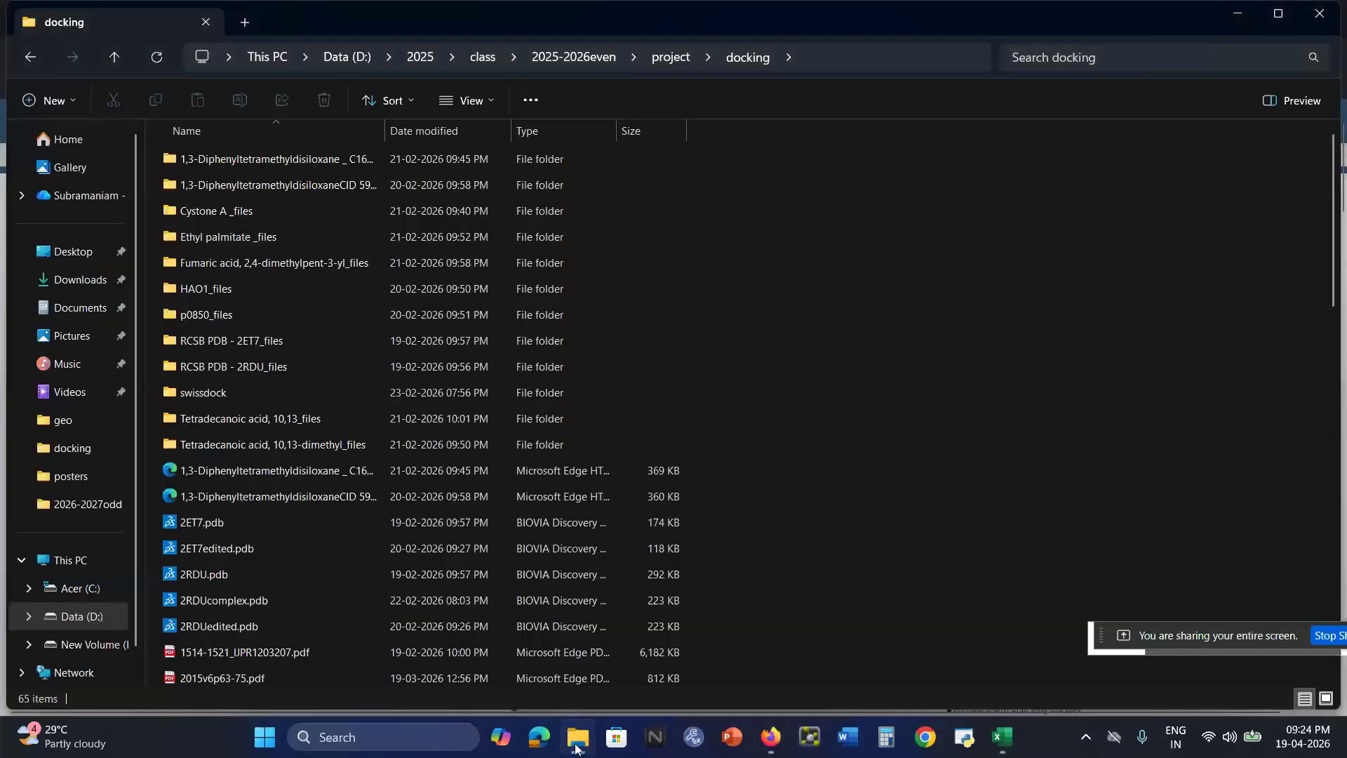
{"action": "scroll", "coordinate": [260, 539], "scroll_direction": "down", "scroll_amount": 14}
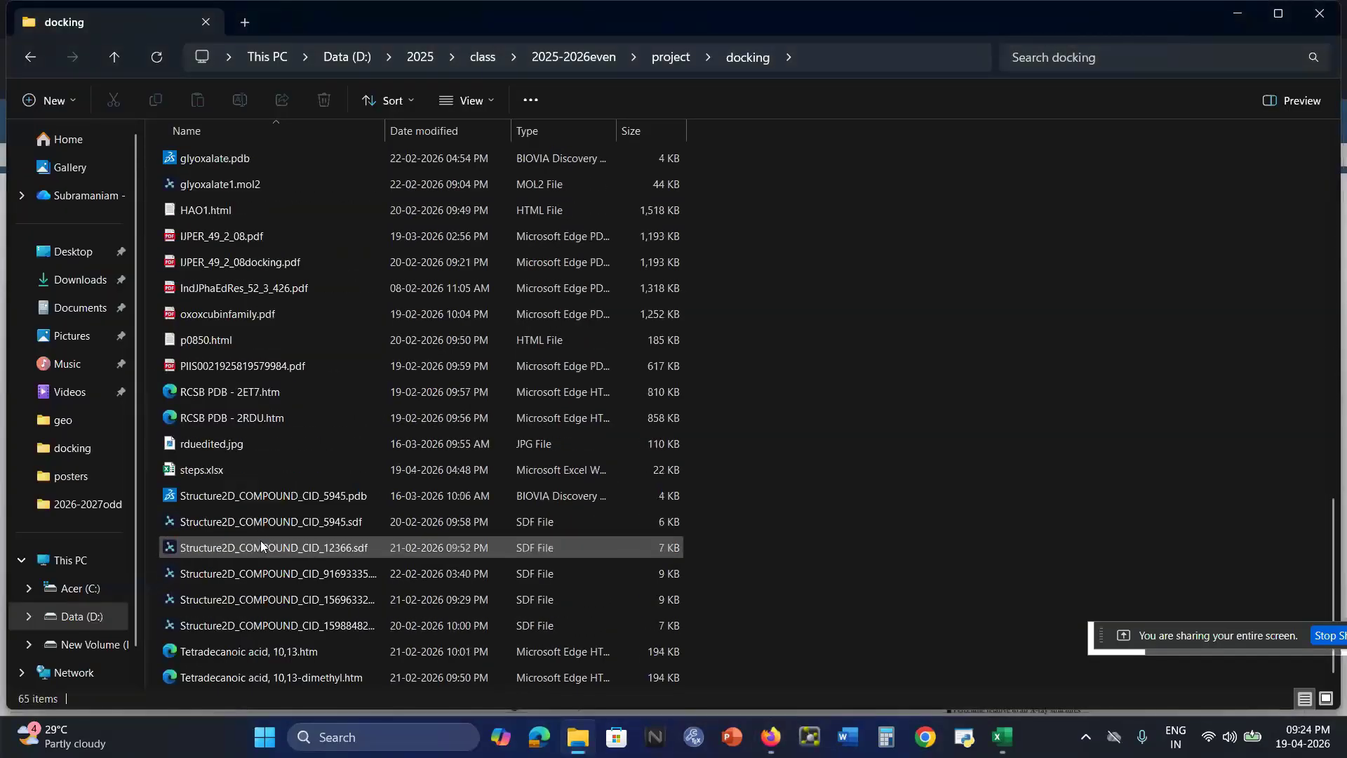
{"action": "double_click", "coordinate": [222, 474]}
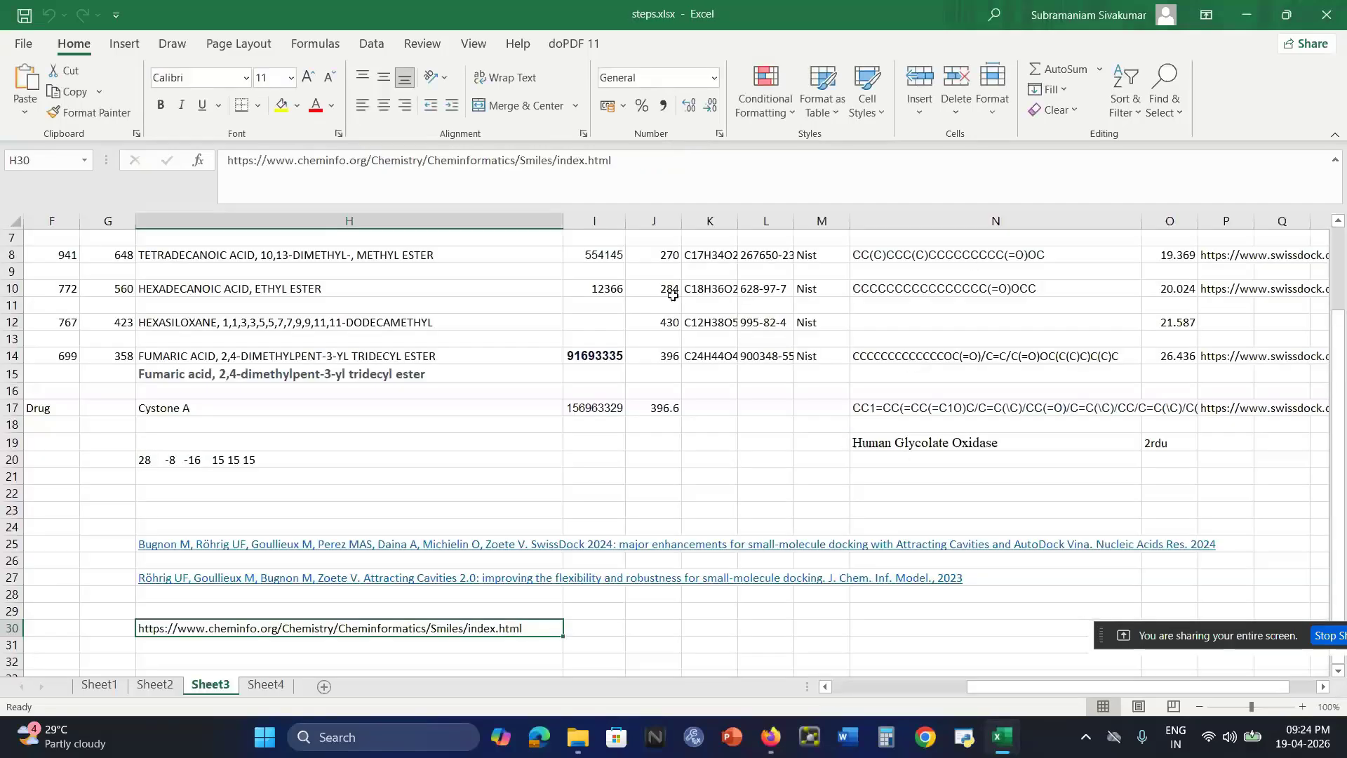
Highlight the SMILES string in the HEXADECANOIC ACID, ETHYL ESTER row of Sheet3 for inspection
{"action": "left_click", "coordinate": [202, 296]}
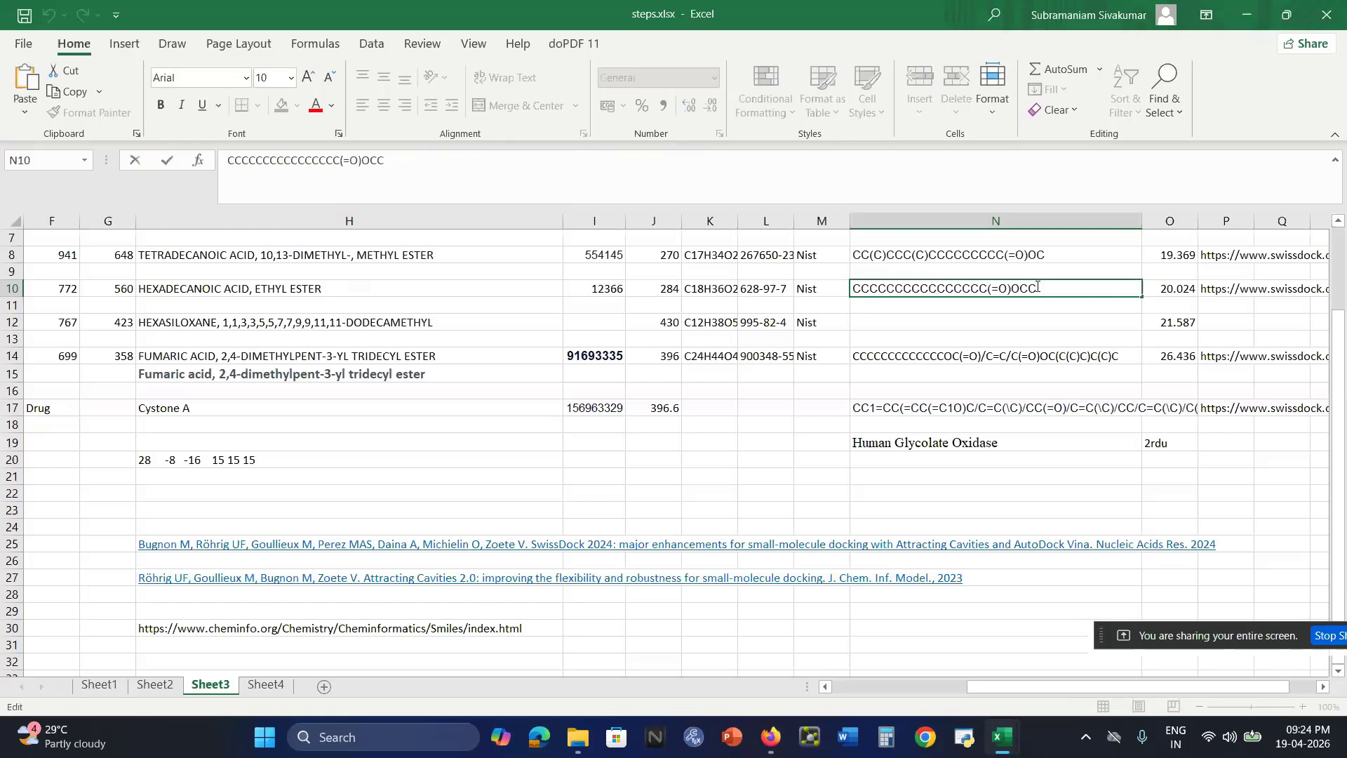
{"action": "left_click_drag", "start_coordinate": [1037, 287], "coordinate": [856, 293]}
{"action": "key", "text": "ctrl+c"}
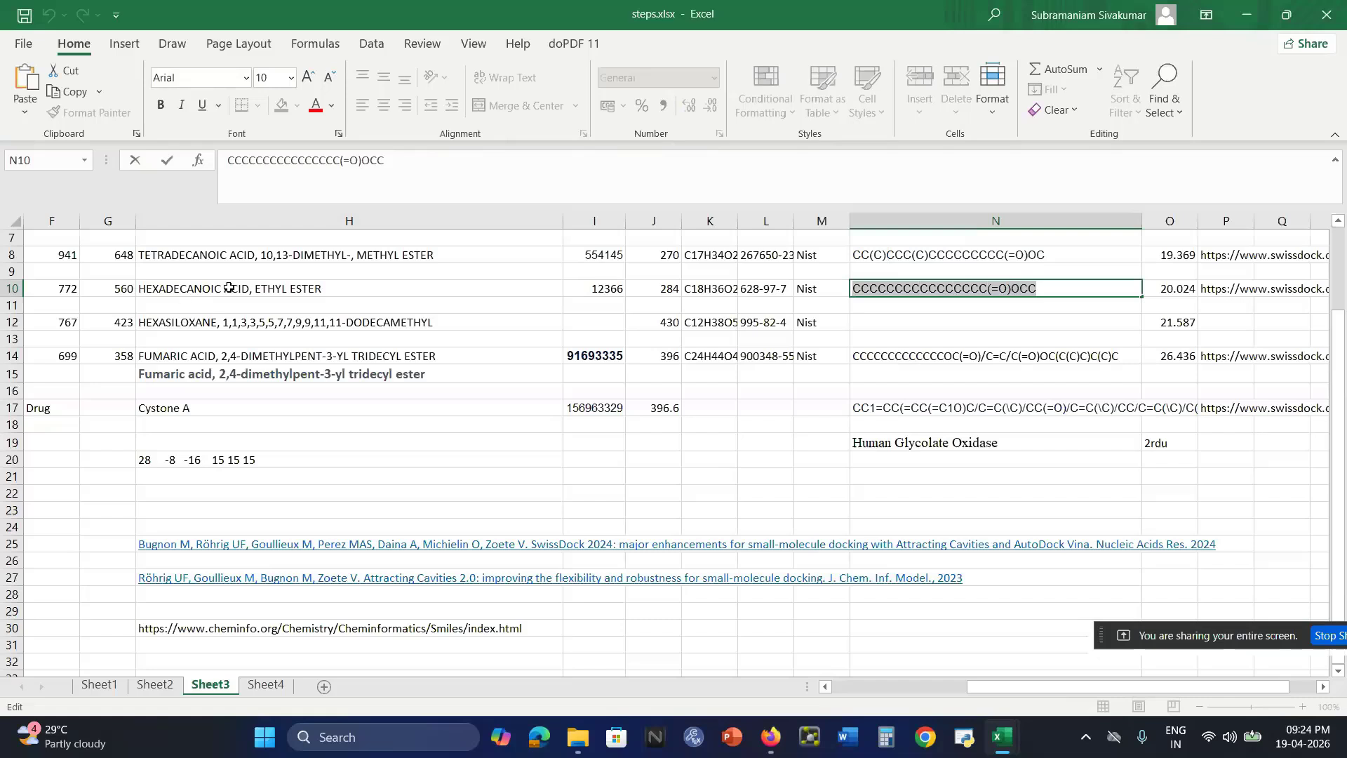
{"action": "left_click", "coordinate": [426, 425]}
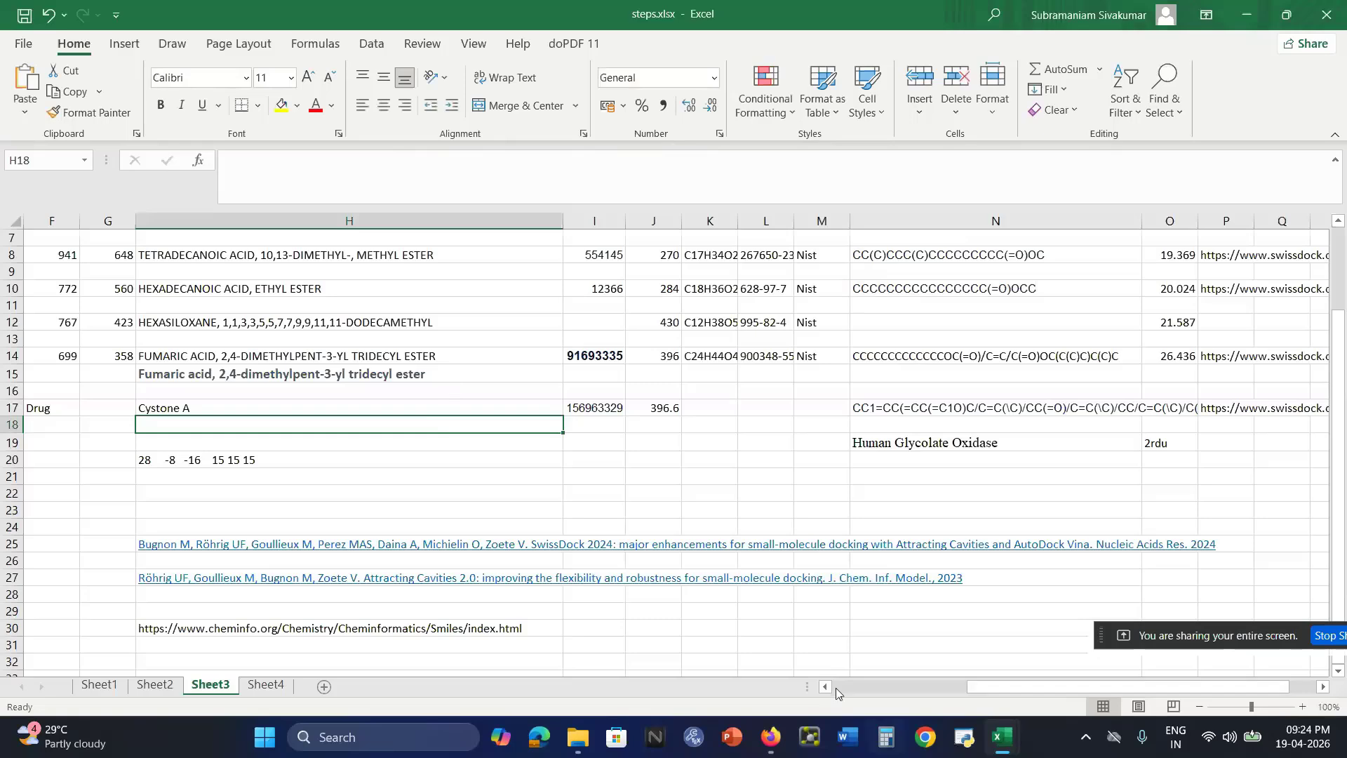
Switch to Firefox, open swissdock.ch in a new tab and go to the ligand submission section
{"action": "mouse_move", "coordinate": [769, 744]}
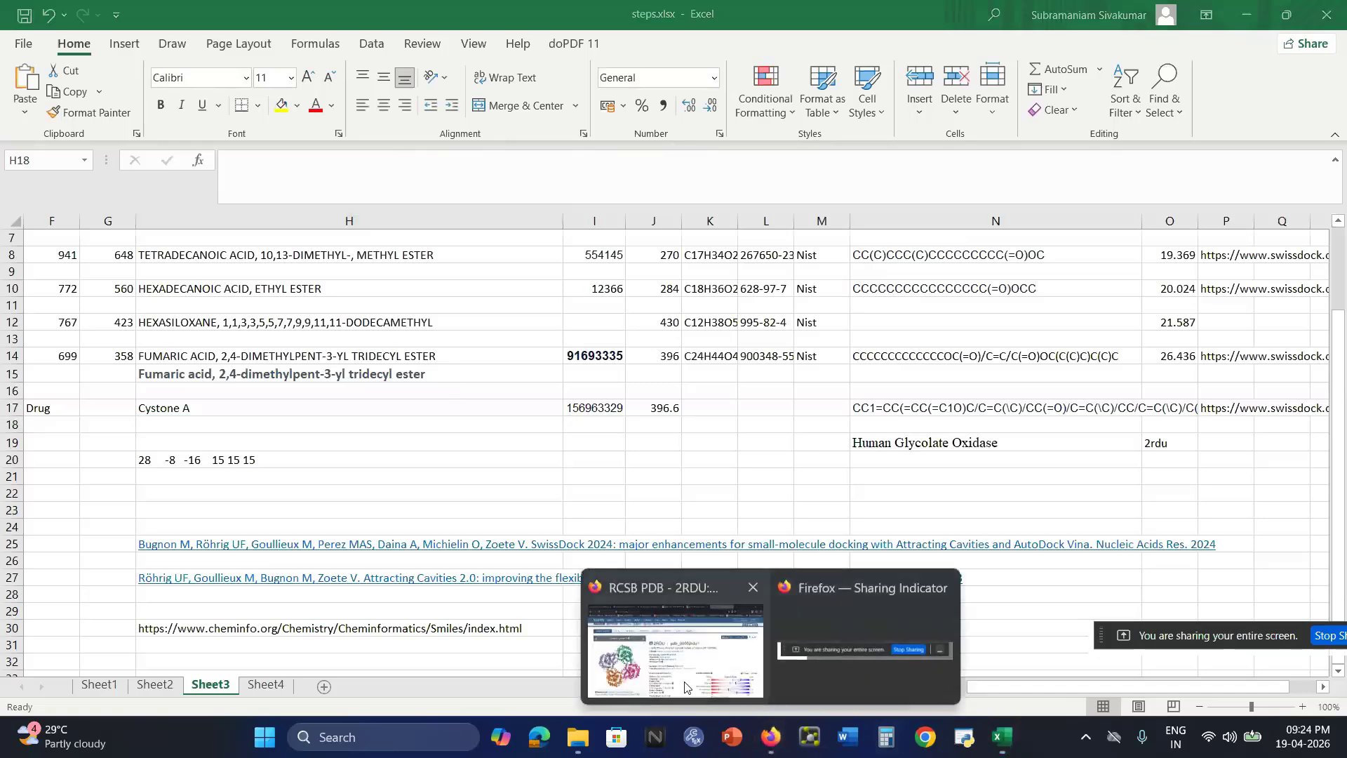
{"action": "mouse_move", "coordinate": [692, 672]}
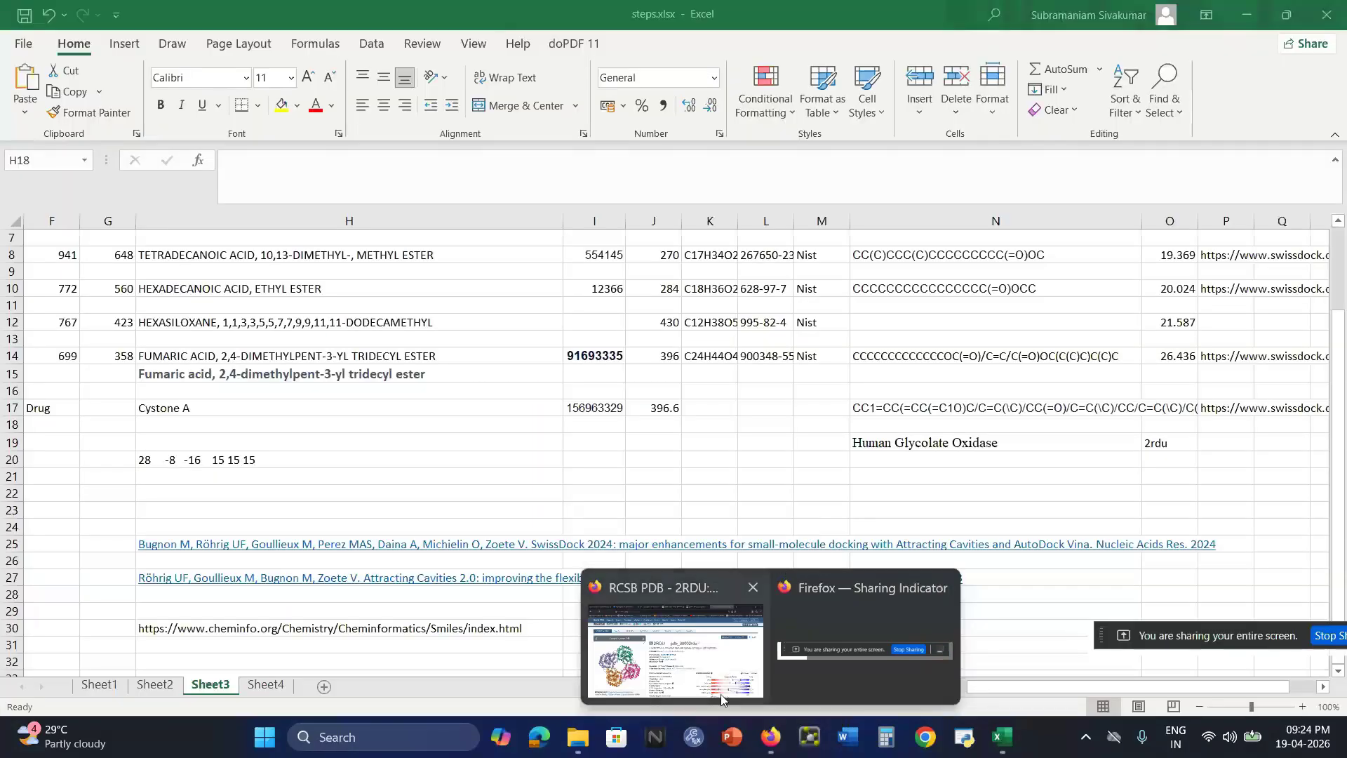
{"action": "left_click", "coordinate": [704, 667]}
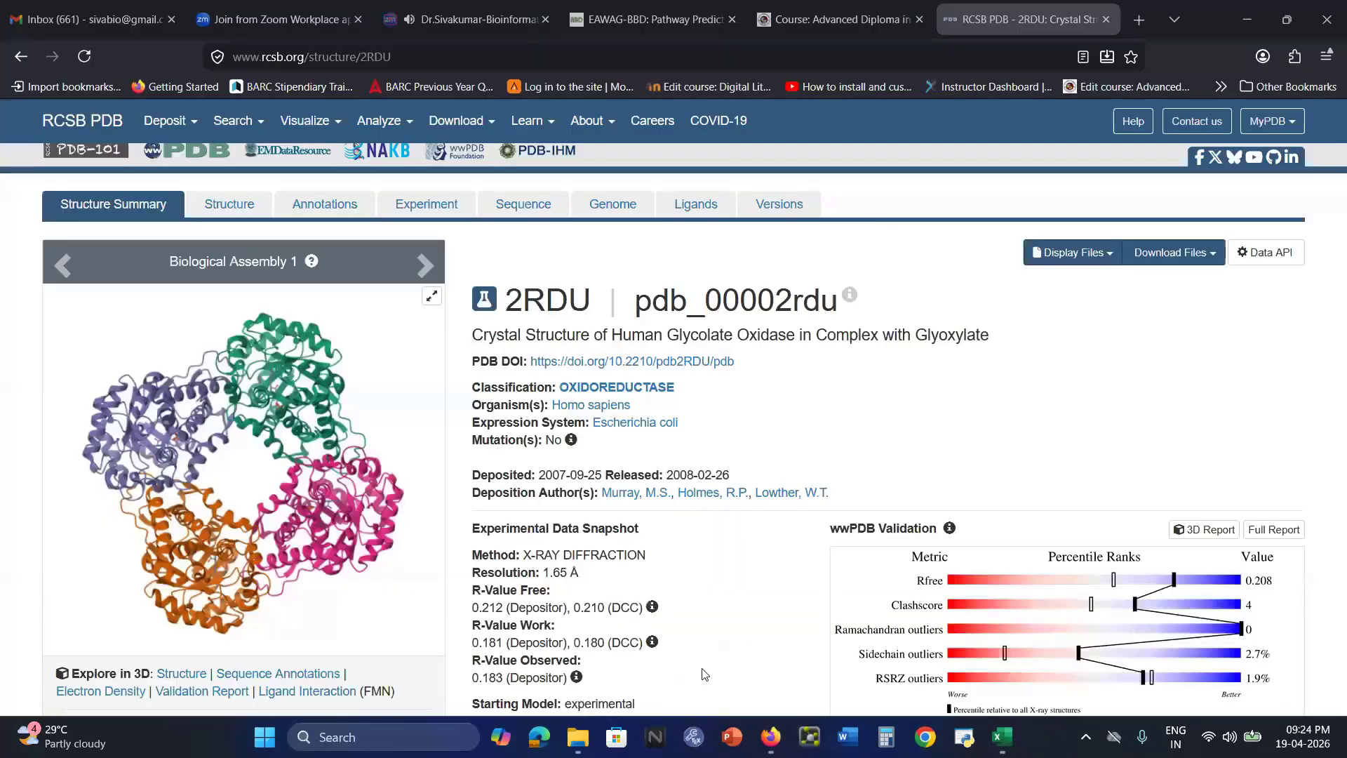
{"action": "left_click", "coordinate": [1139, 20]}
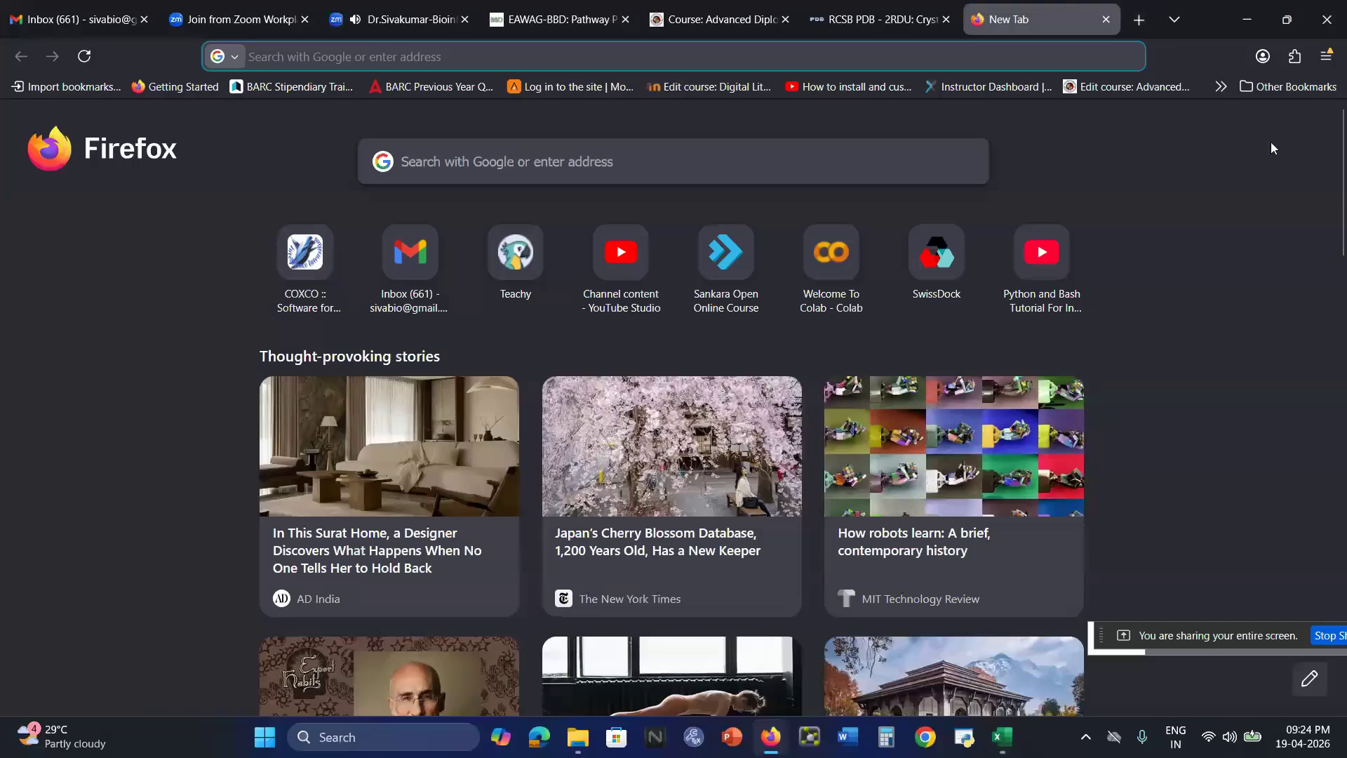
{"action": "type", "text": "seiss"}
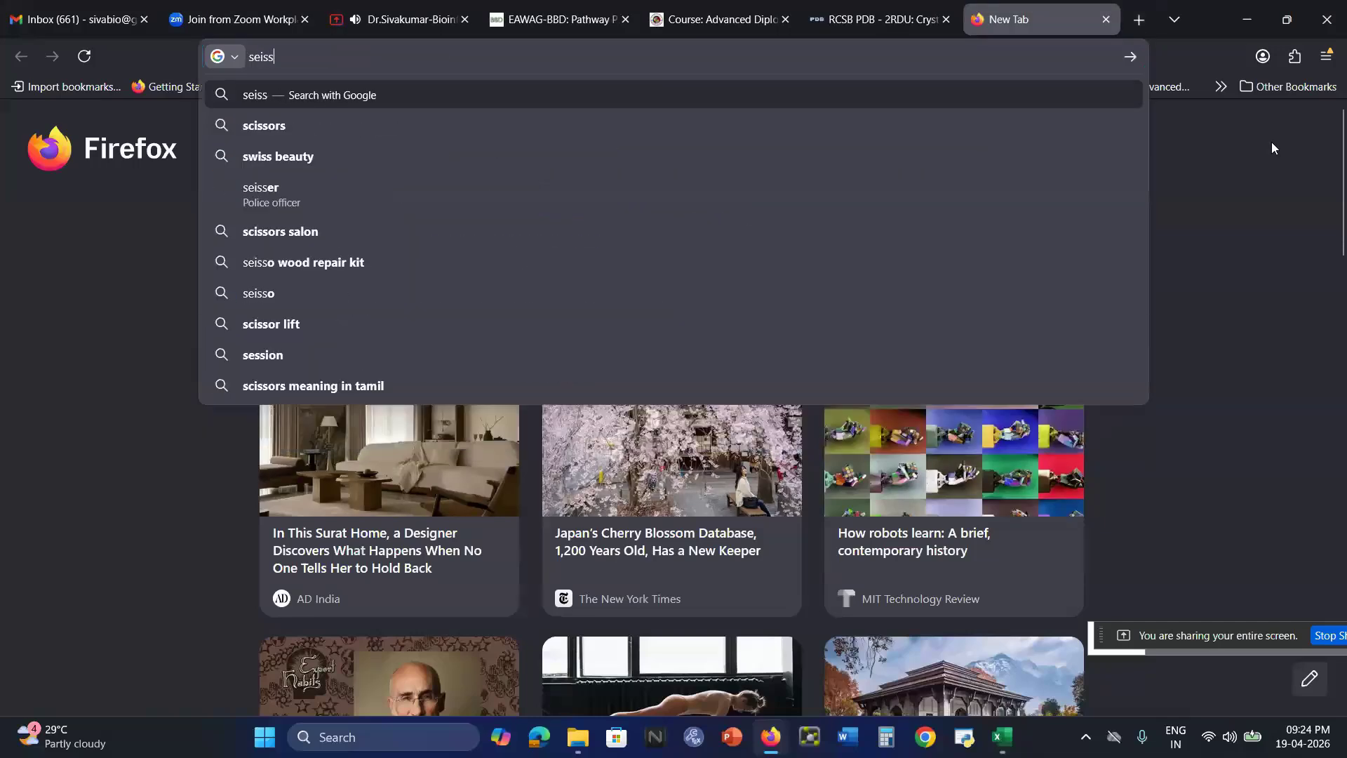
{"action": "key", "text": "BackSpace"}
{"action": "key", "text": "BackSpace"}
{"action": "type", "text": "wiss"}
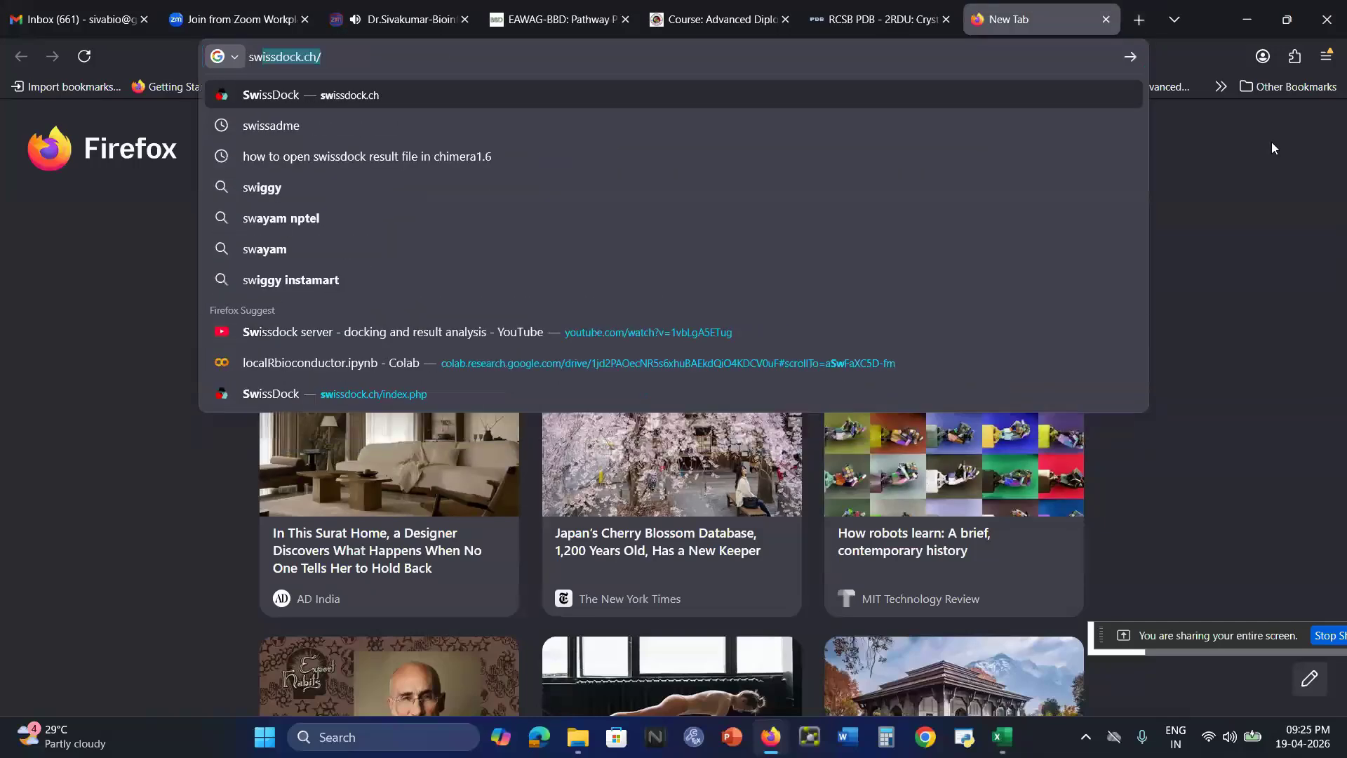
{"action": "key", "text": "Return"}
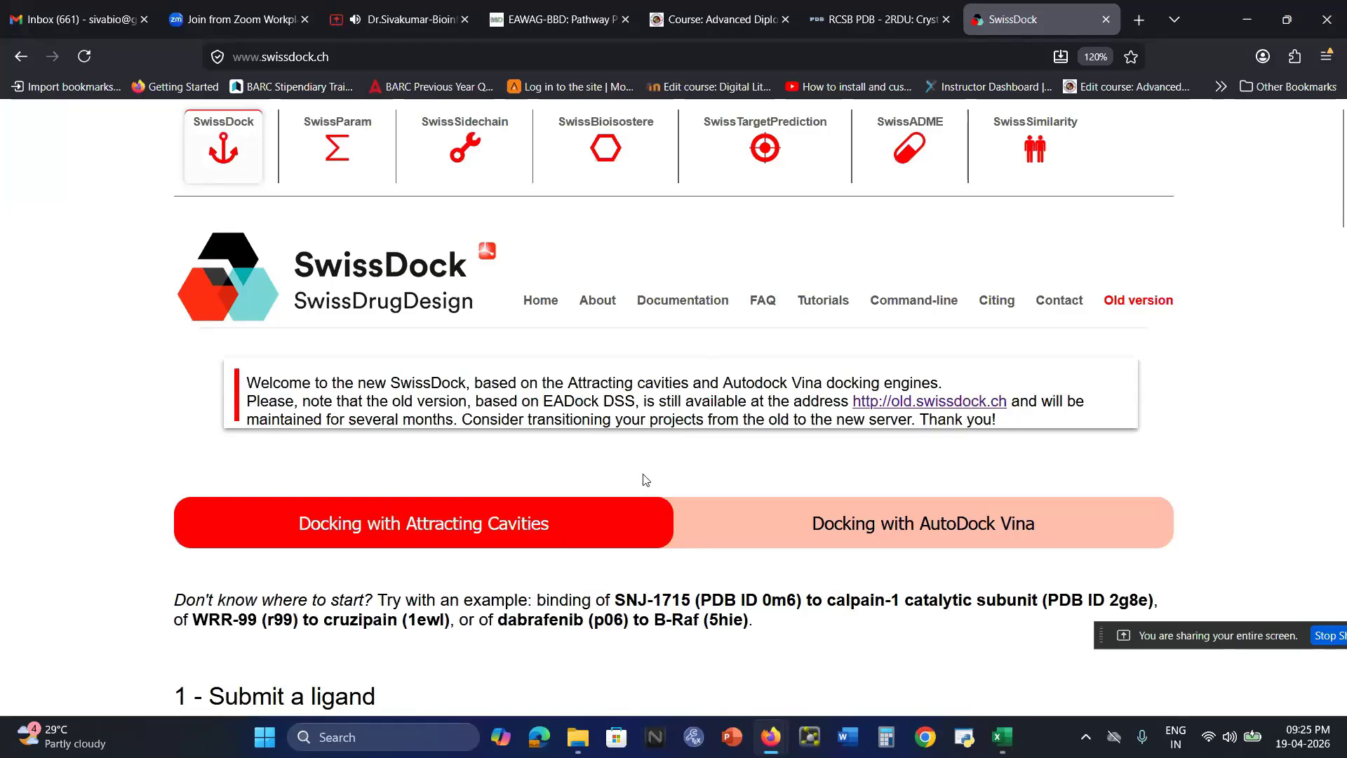
{"action": "scroll", "coordinate": [646, 480], "scroll_direction": "down", "scroll_amount": 8}
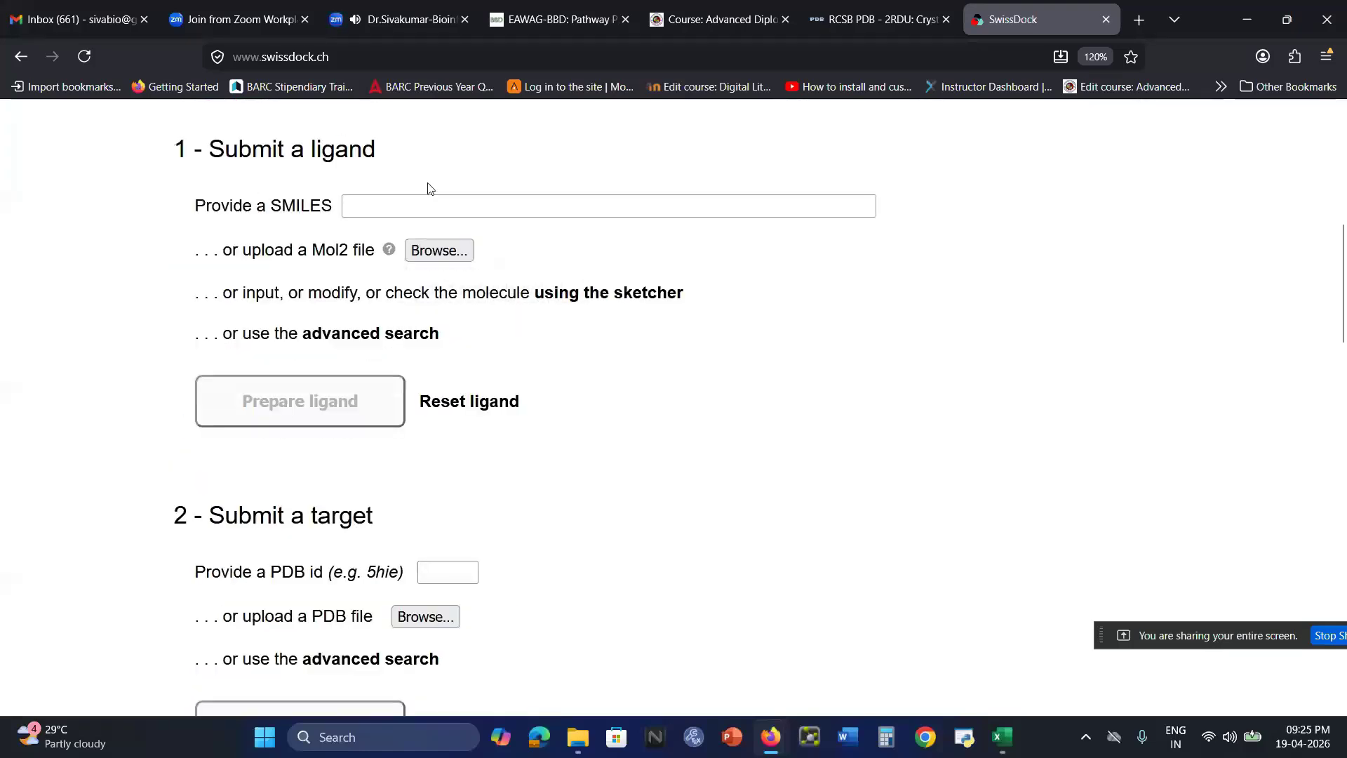
Submit the copied SMILES string CCCCCCCCCCCCCCCC(=O)OCC as the ligand and prepare it
{"action": "left_click", "coordinate": [397, 206]}
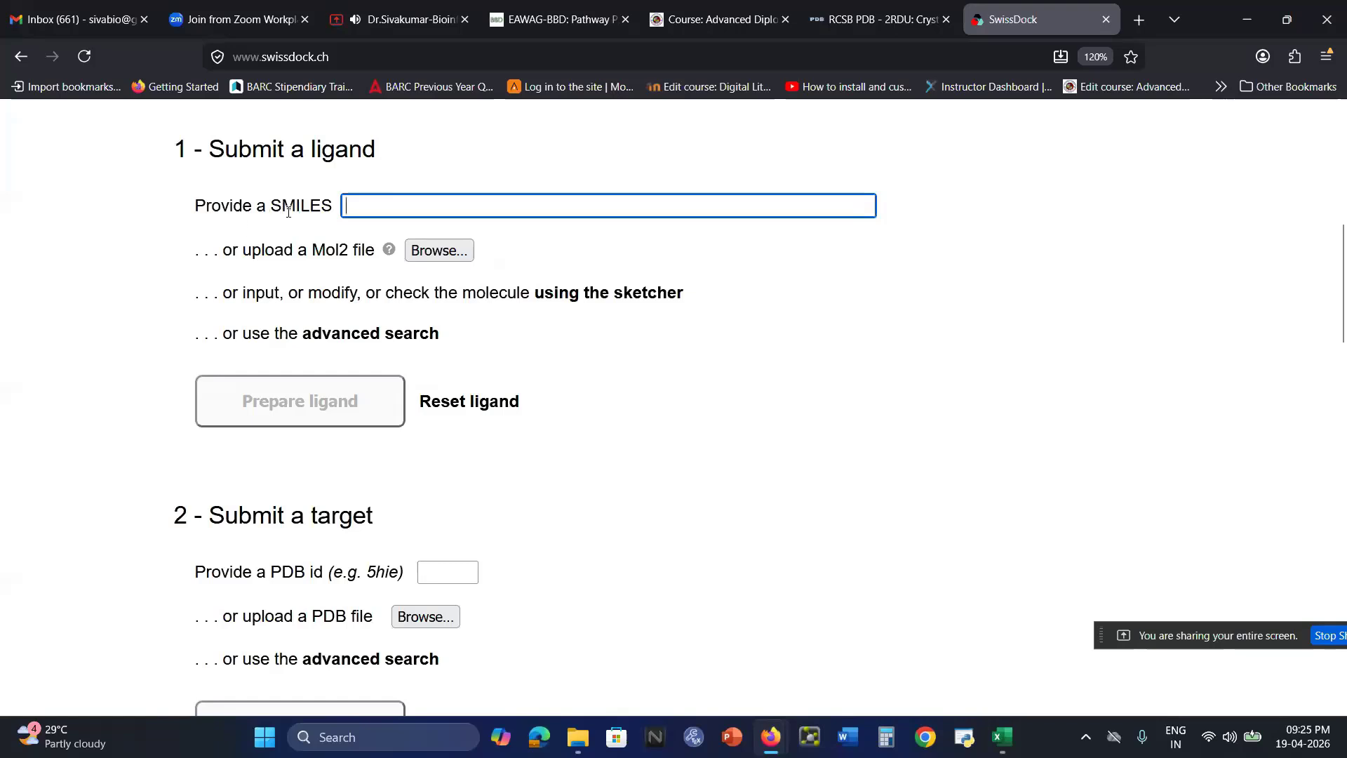
{"action": "double_click", "coordinate": [288, 207]}
{"action": "left_click", "coordinate": [371, 206]}
{"action": "key", "text": "ctrl+v"}
{"action": "left_click", "coordinate": [959, 229]}
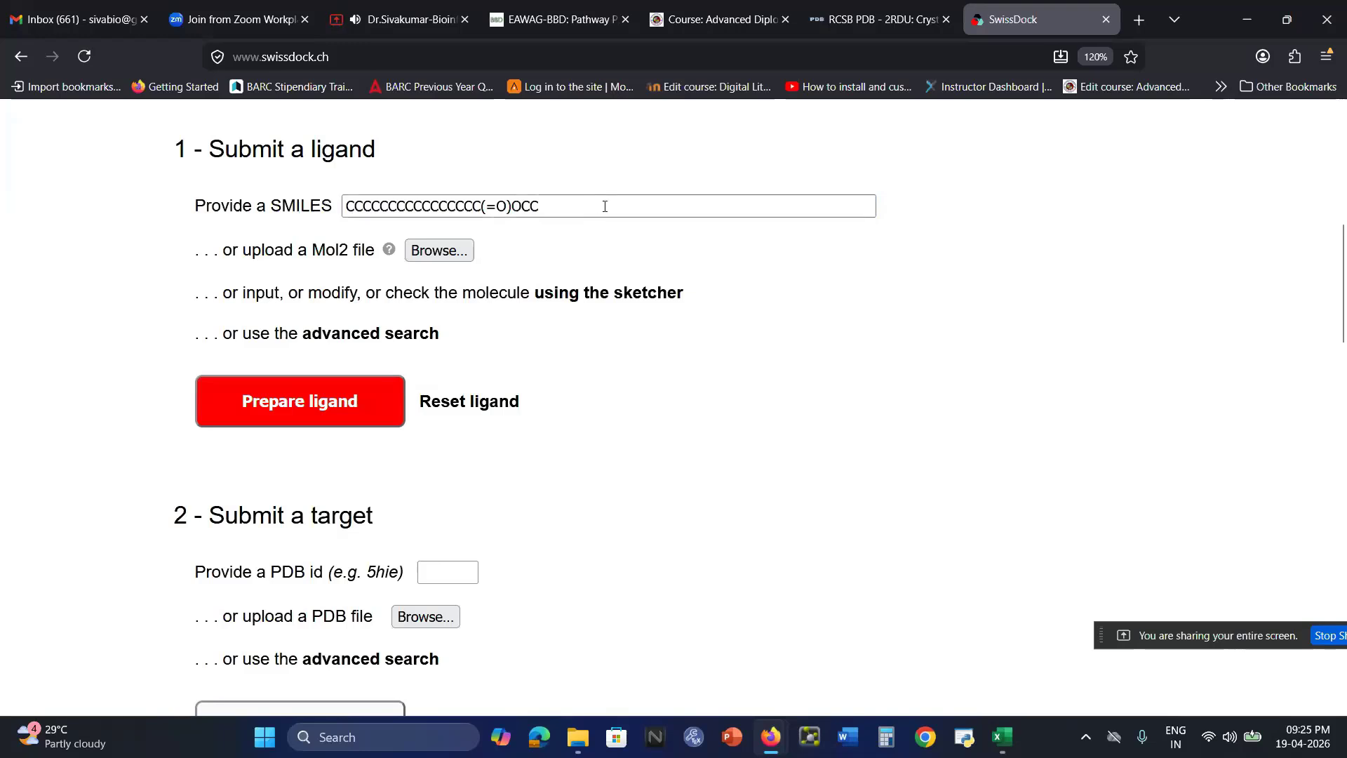
{"action": "left_click", "coordinate": [293, 402]}
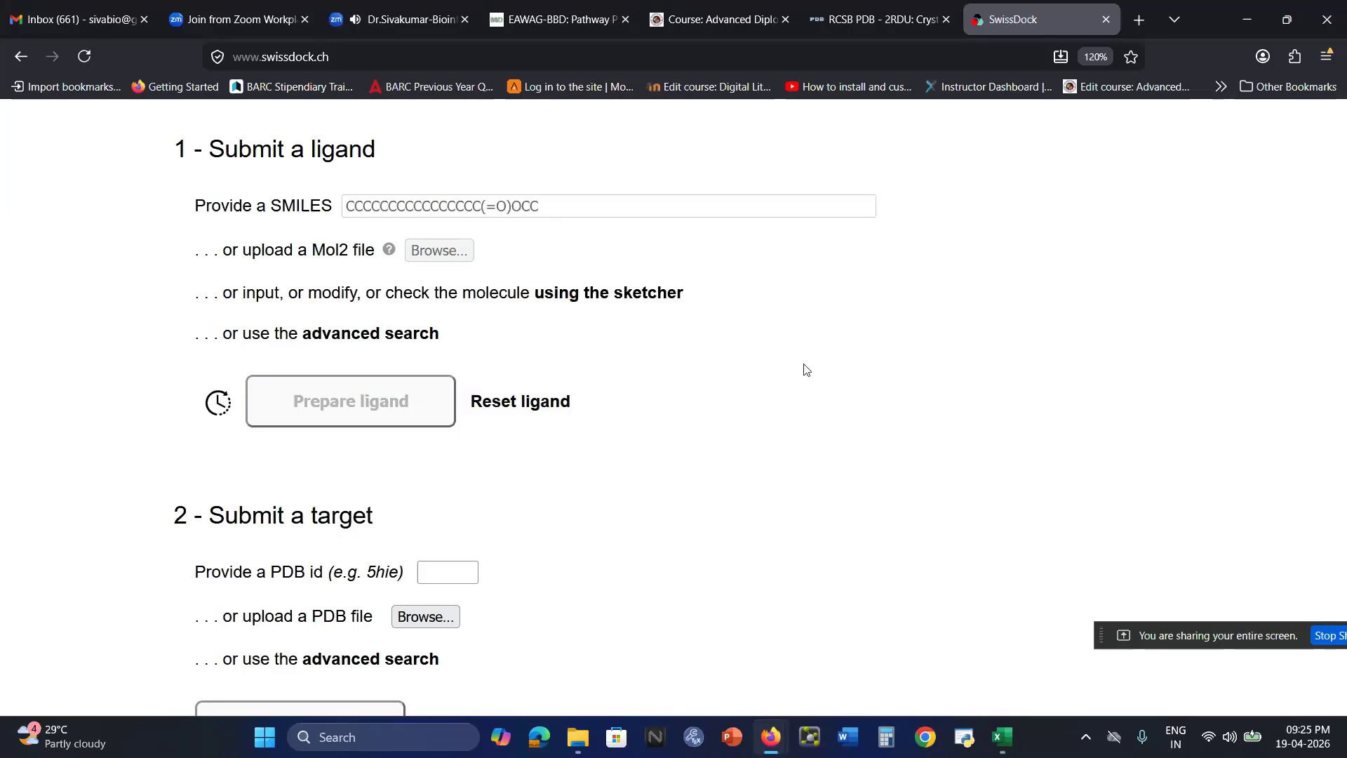
Enter 2rdu as the target's PDB id and check it against the open RCSB PDB entry
{"action": "scroll", "coordinate": [497, 552], "scroll_direction": "down", "scroll_amount": 3}
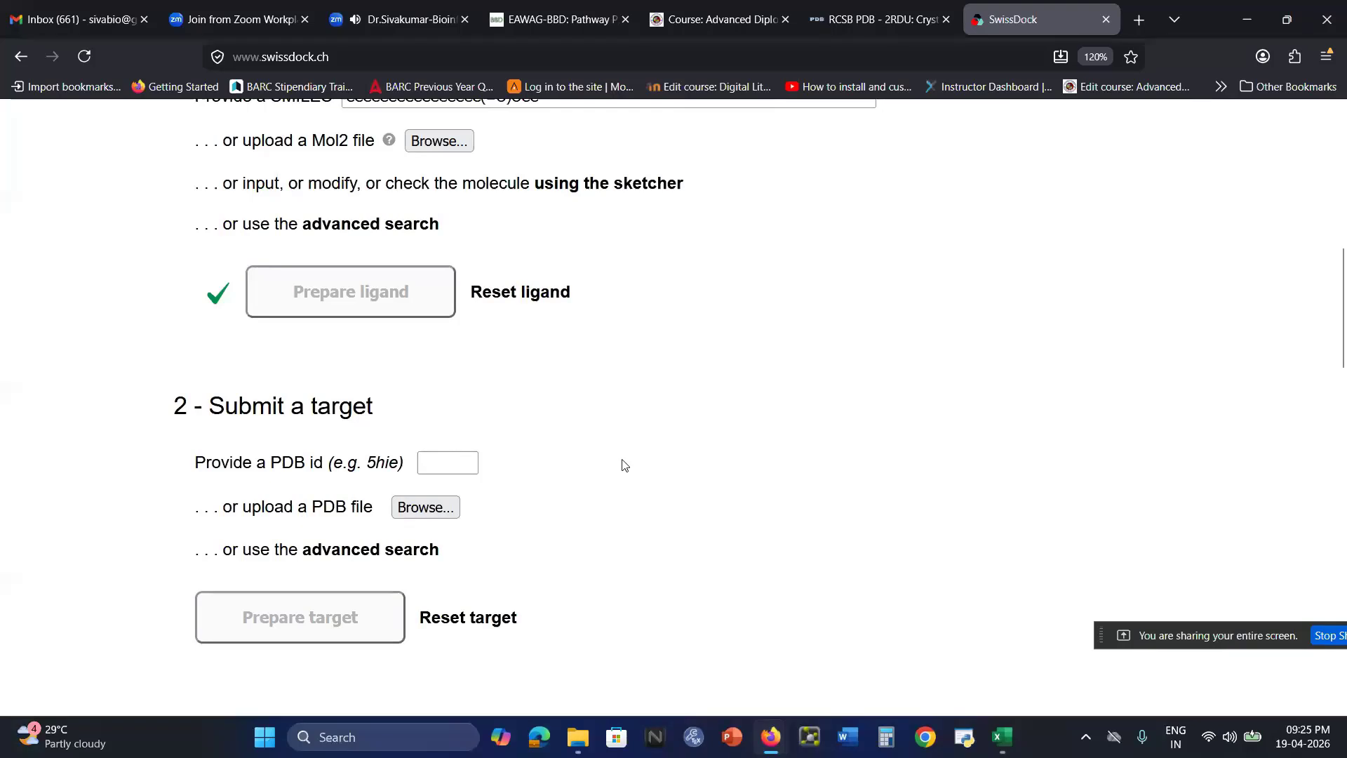
{"action": "left_click", "coordinate": [442, 462]}
{"action": "type", "text": "2"}
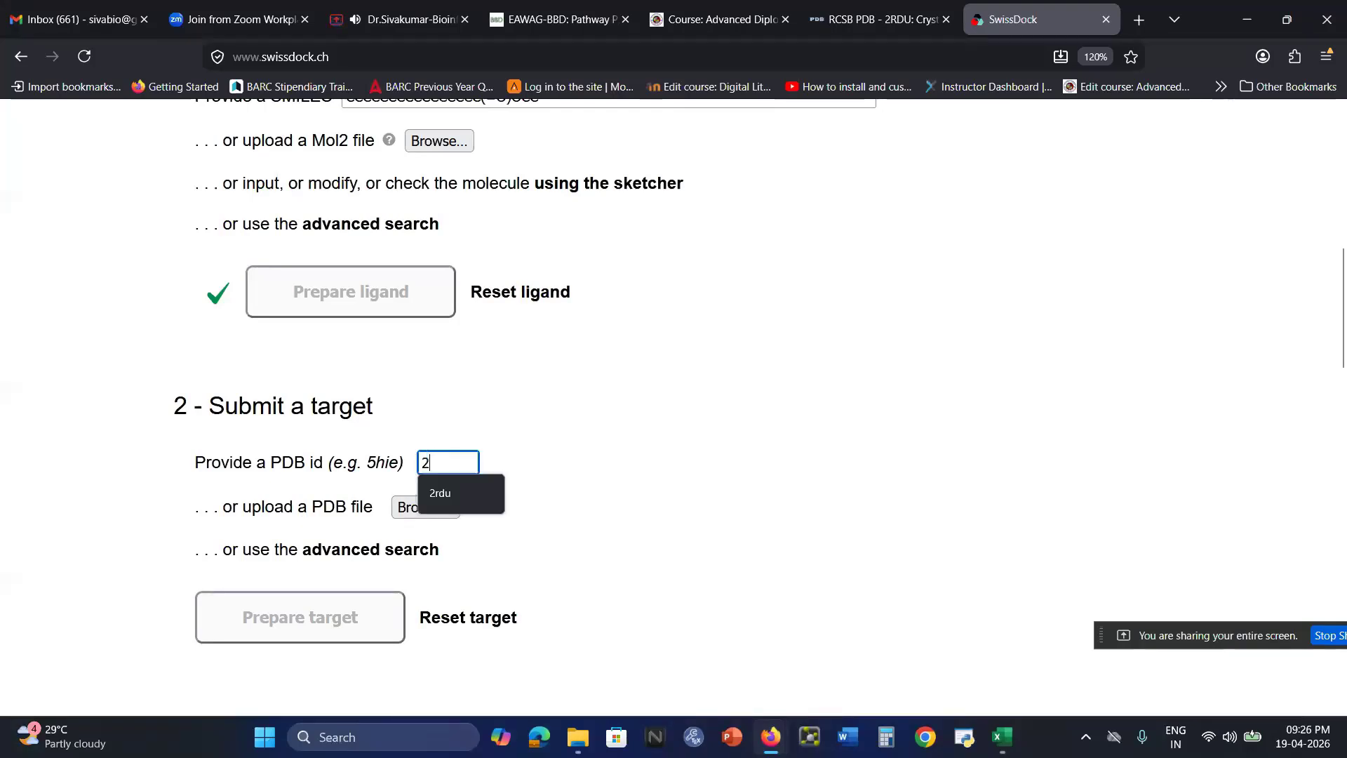
{"action": "type", "text": "ed"}
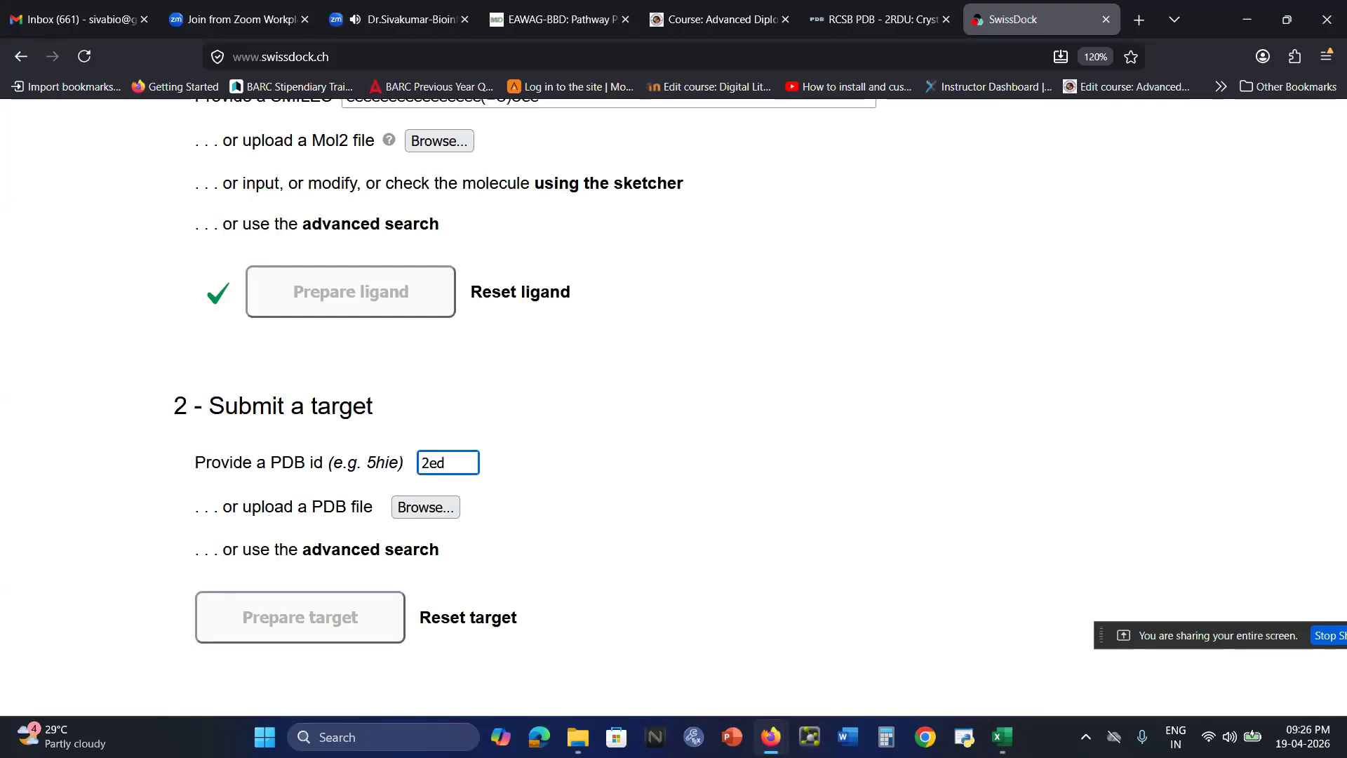
{"action": "type", "text": "u"}
{"action": "left_click", "coordinate": [436, 463]}
{"action": "key", "text": "BackSpace"}
{"action": "type", "text": "r"}
{"action": "left_click", "coordinate": [680, 464]}
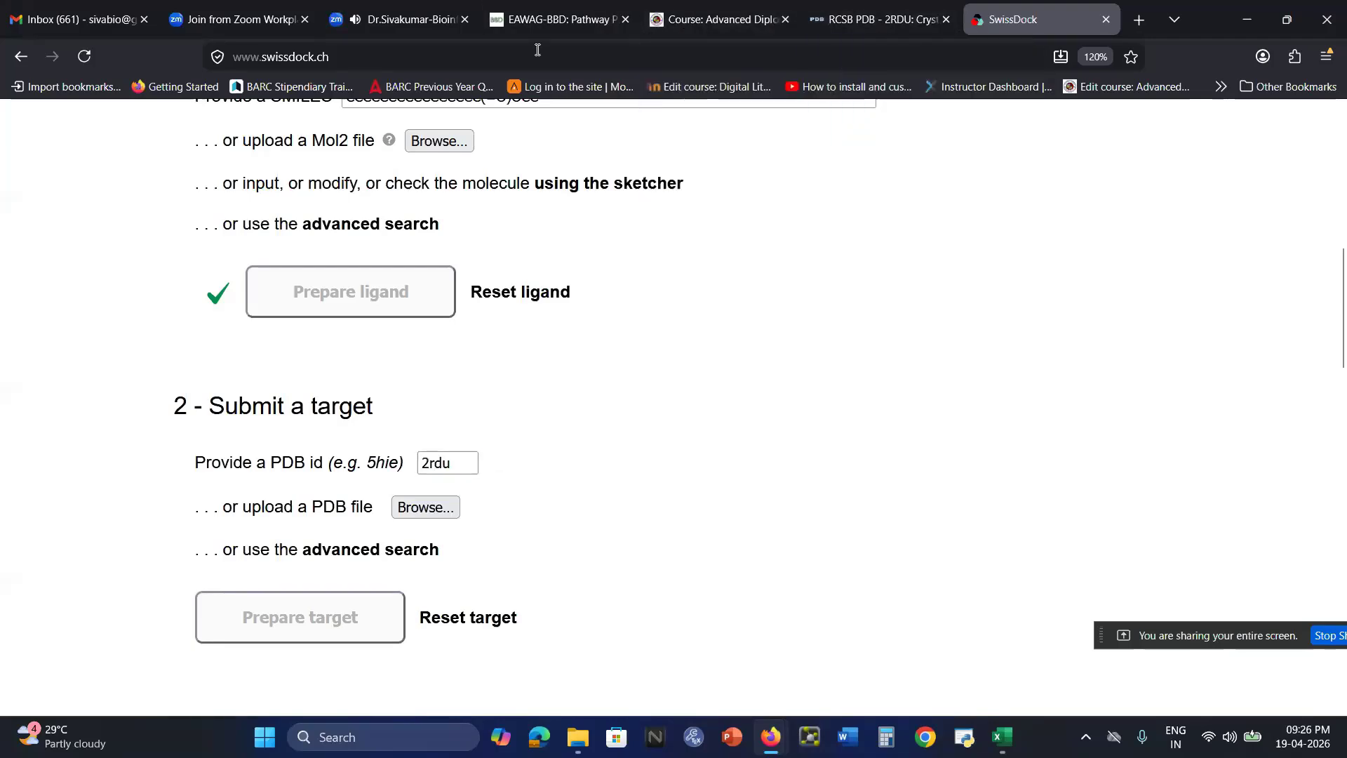
{"action": "left_click", "coordinate": [840, 19]}
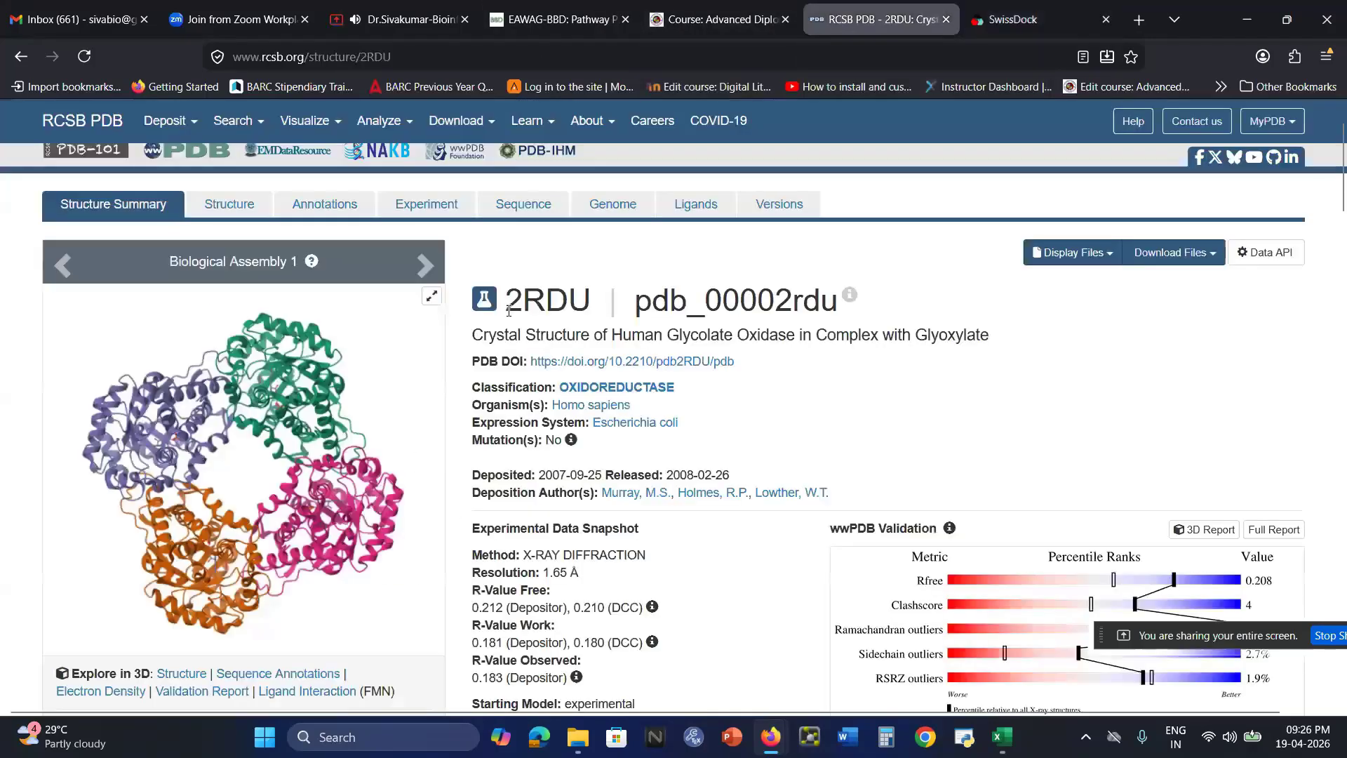
{"action": "left_click", "coordinate": [1016, 26]}
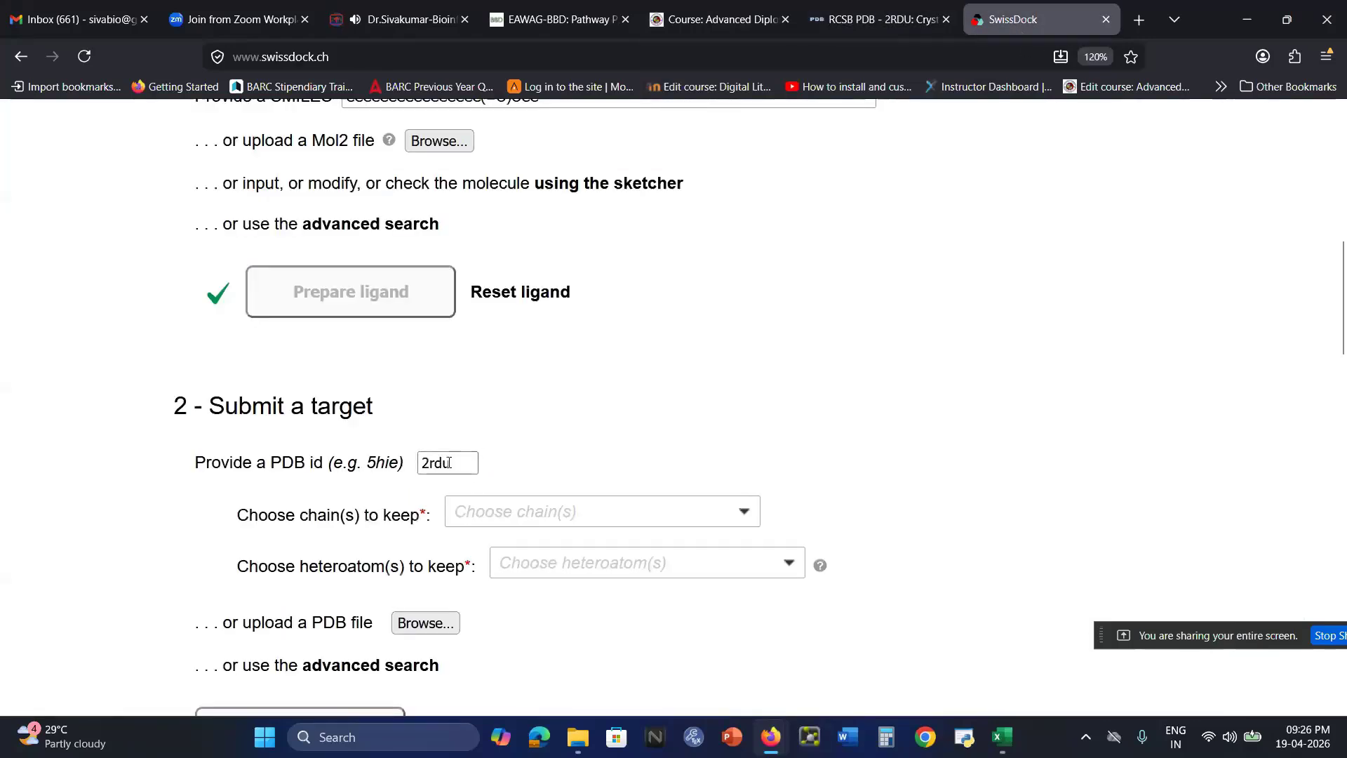
Keep chain A - 2-Hydroxyacid oxidase 1 of the target
{"action": "scroll", "coordinate": [641, 394], "scroll_direction": "down", "scroll_amount": 3}
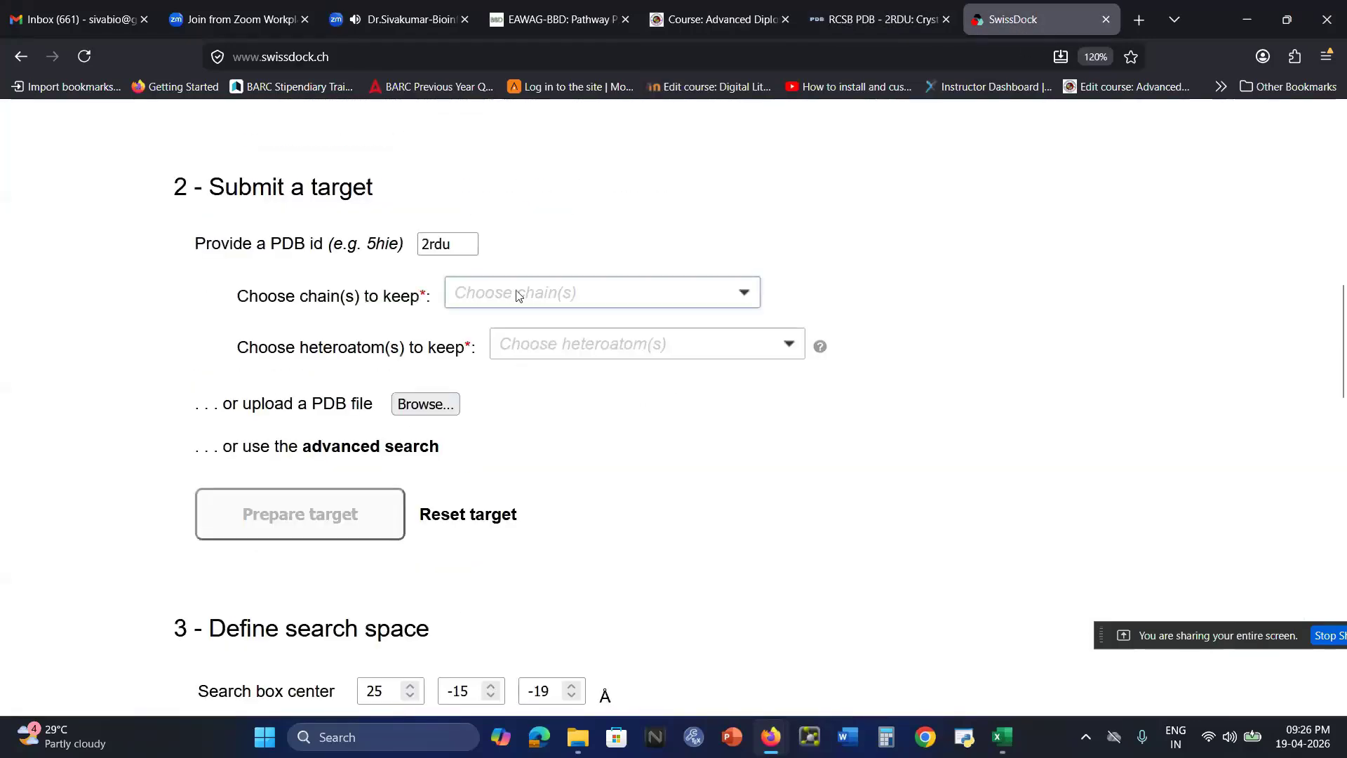
{"action": "left_click", "coordinate": [617, 305]}
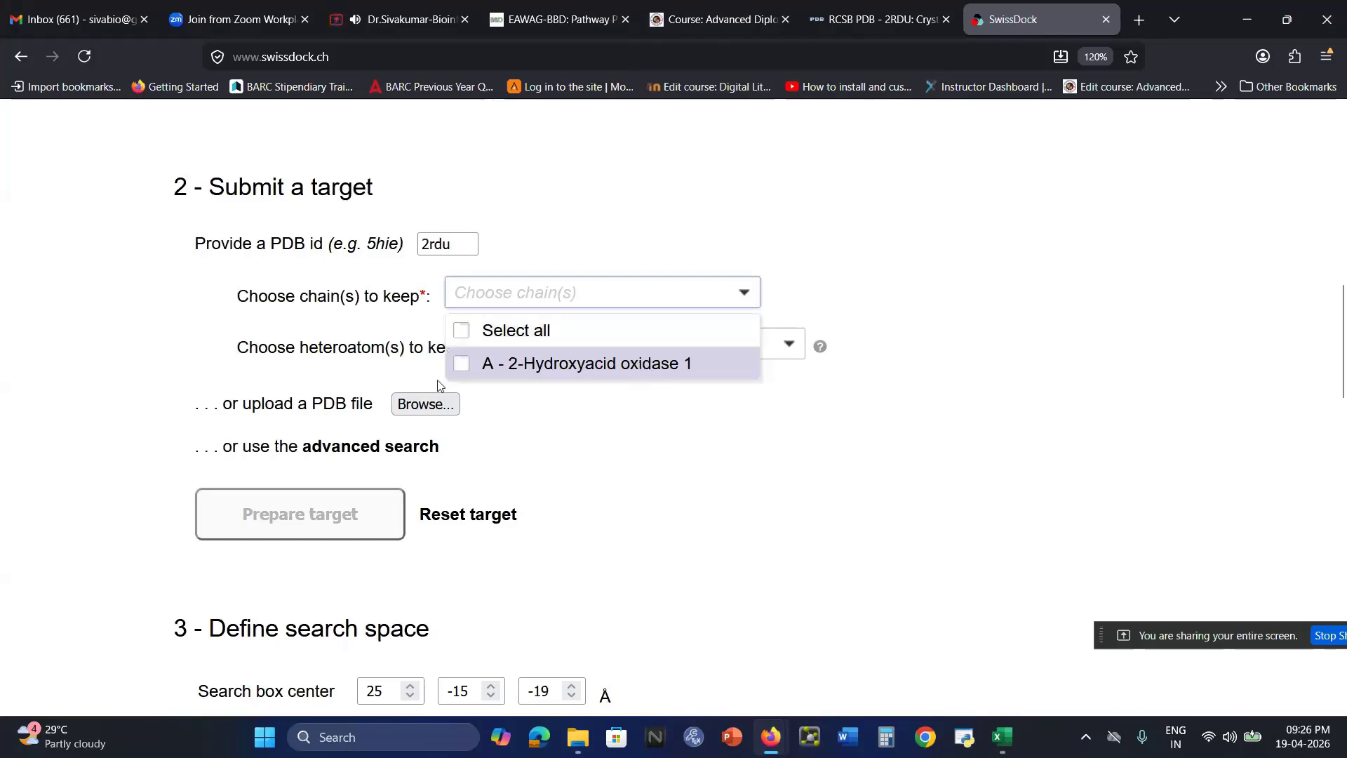
{"action": "left_click", "coordinate": [462, 364]}
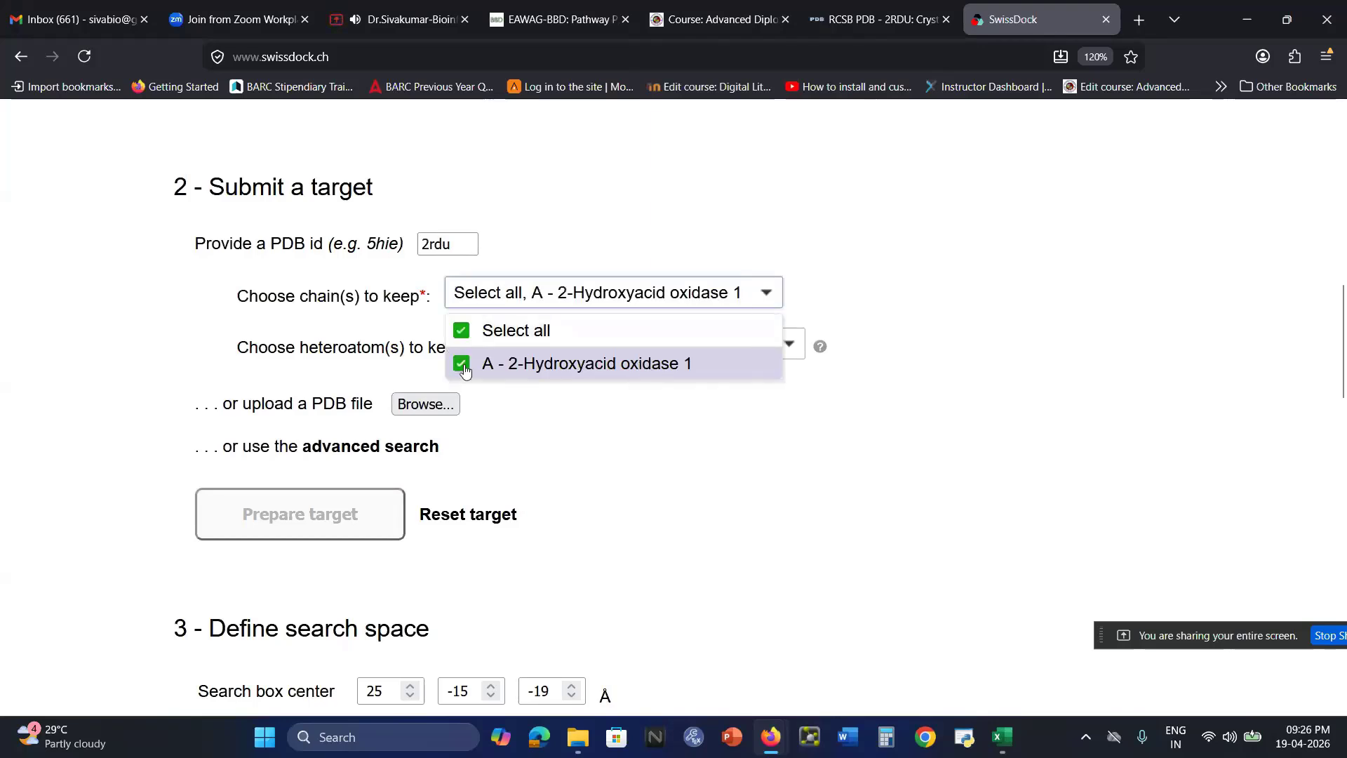
{"action": "left_click", "coordinate": [1011, 217]}
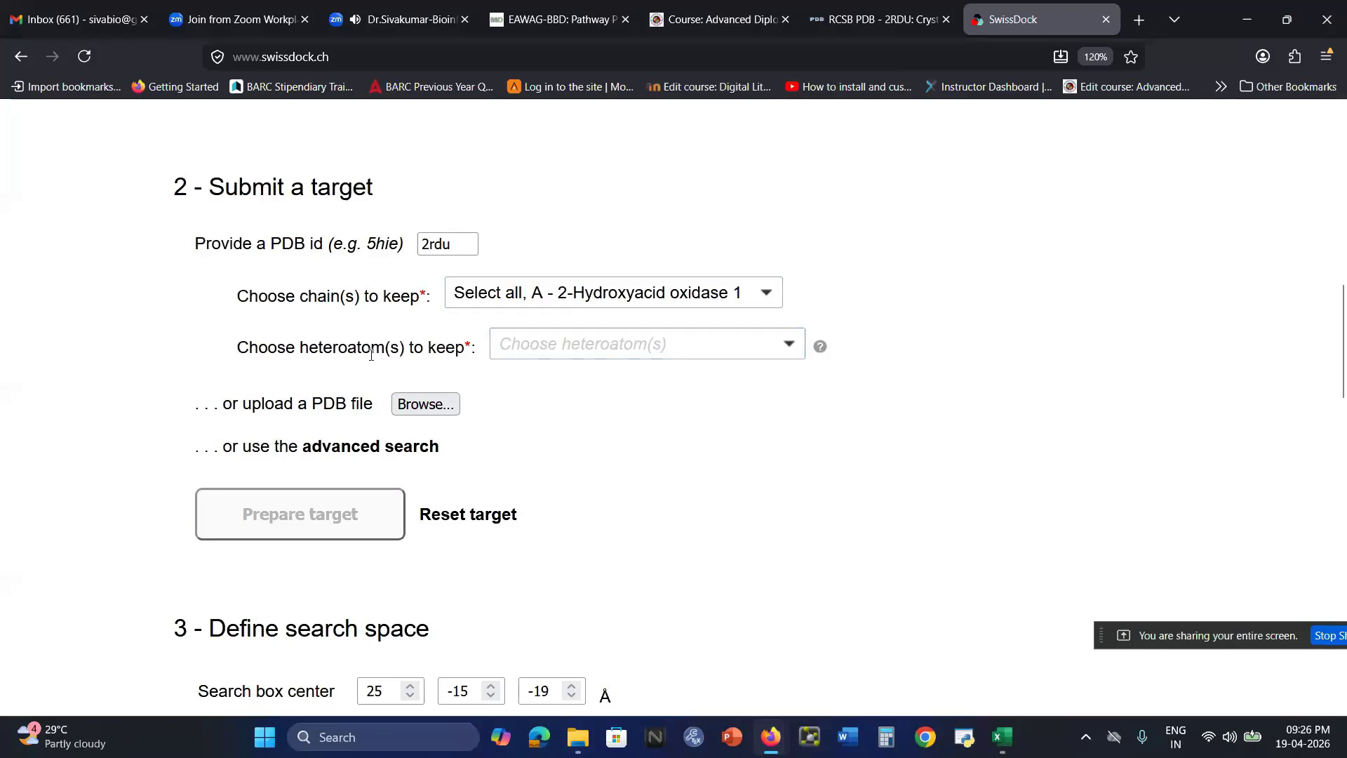
Set the heteroatoms to keep to None and prepare the target
{"action": "left_click", "coordinate": [586, 353]}
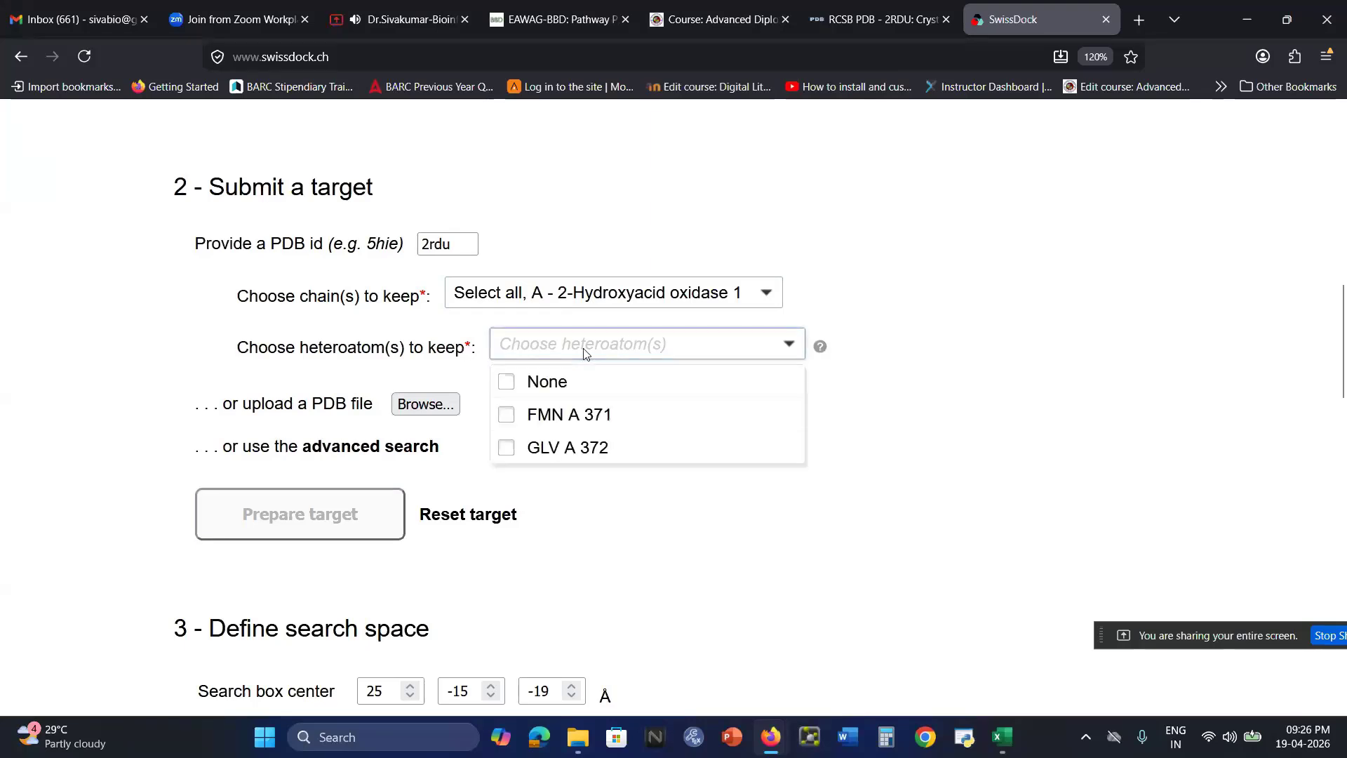
{"action": "left_click", "coordinate": [507, 384]}
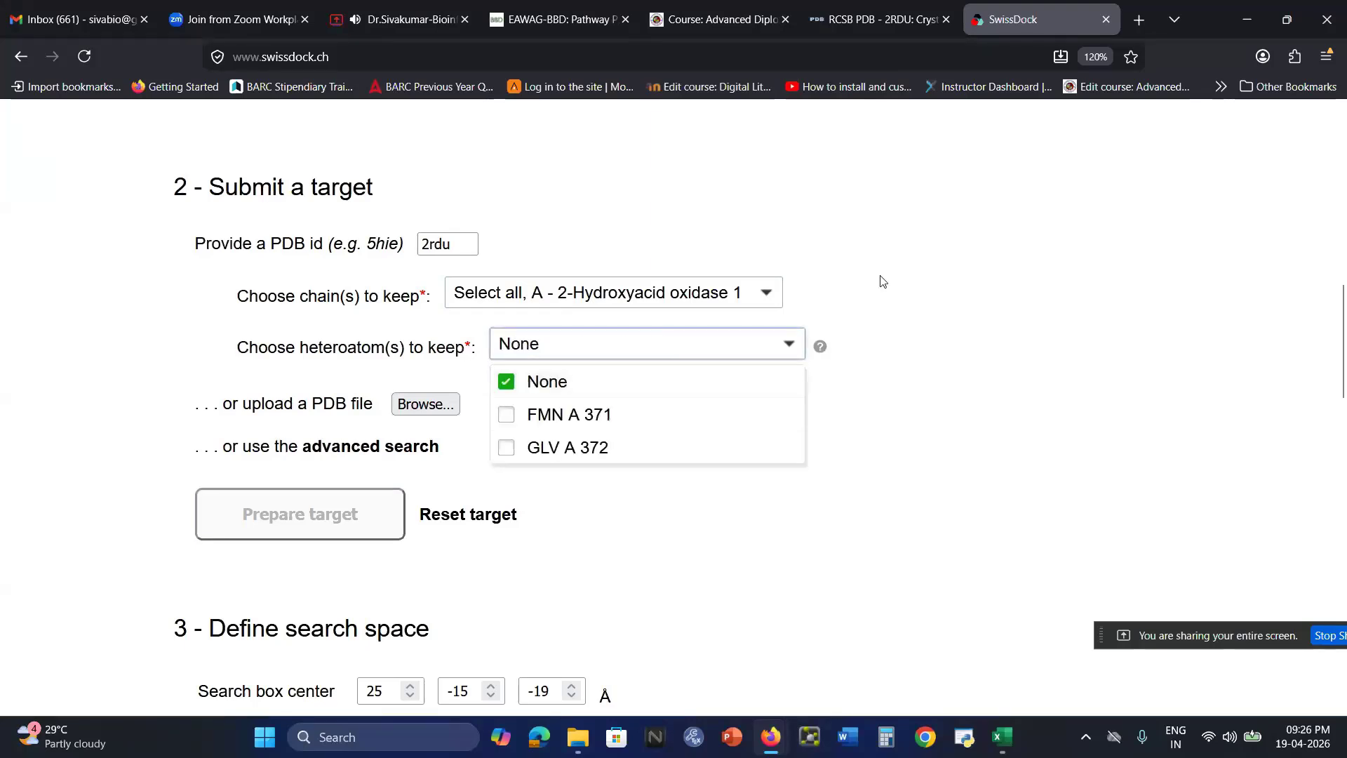
{"action": "left_click", "coordinate": [956, 265]}
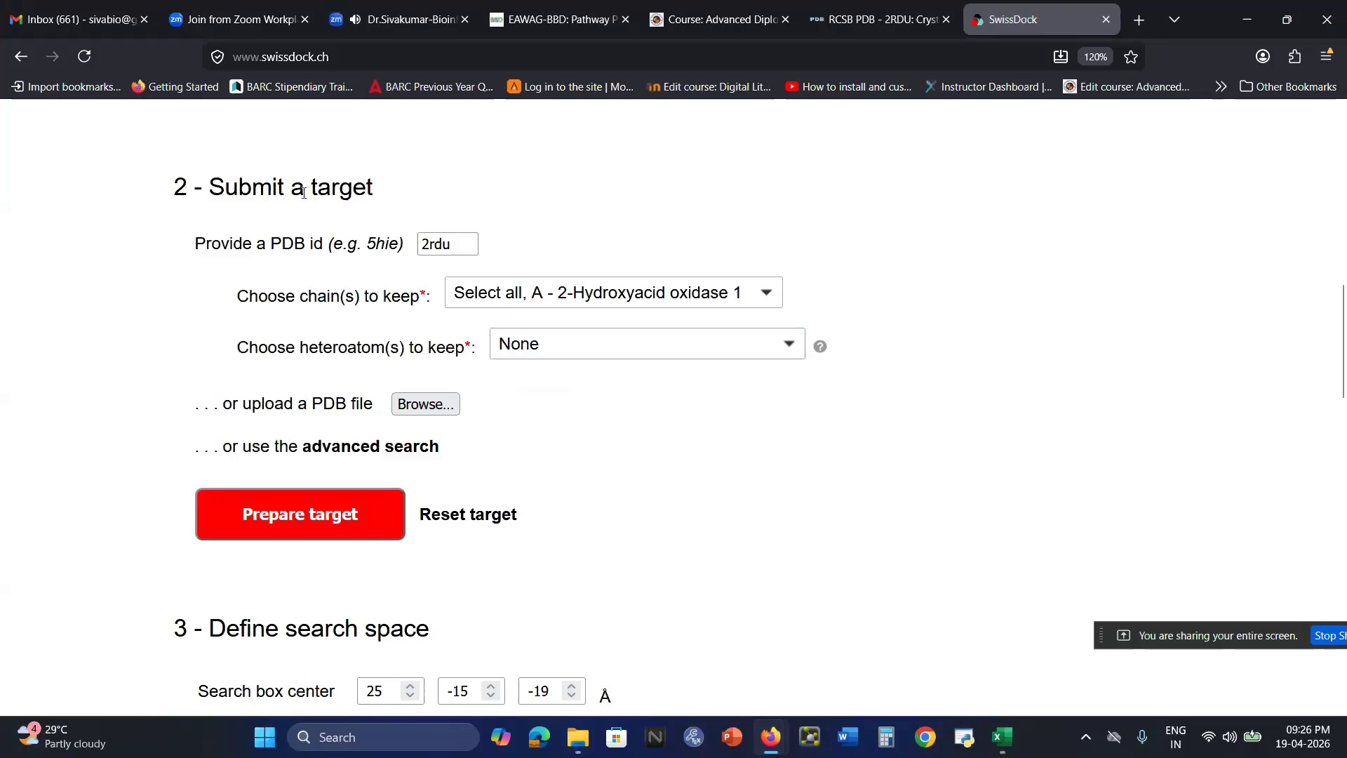
{"action": "left_click_drag", "start_coordinate": [310, 193], "coordinate": [366, 193]}
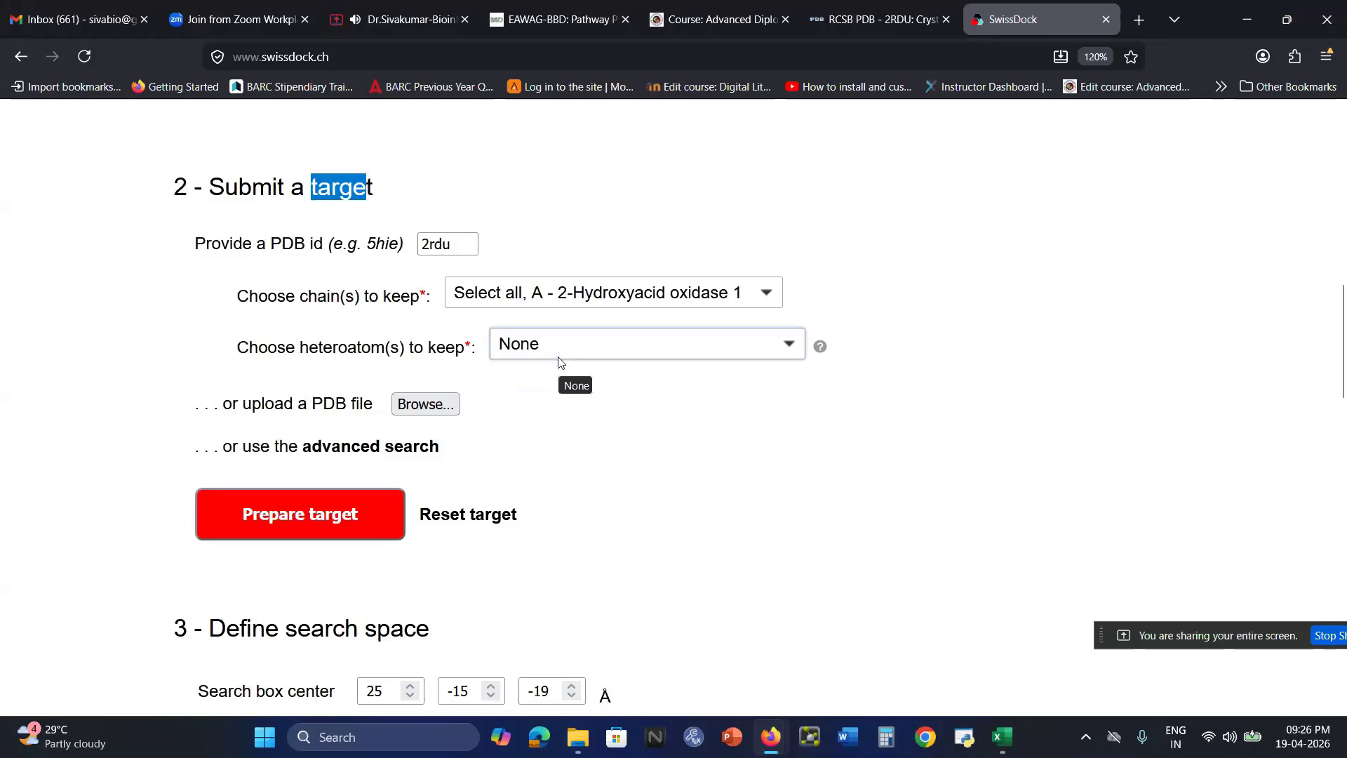
{"action": "left_click", "coordinate": [931, 296]}
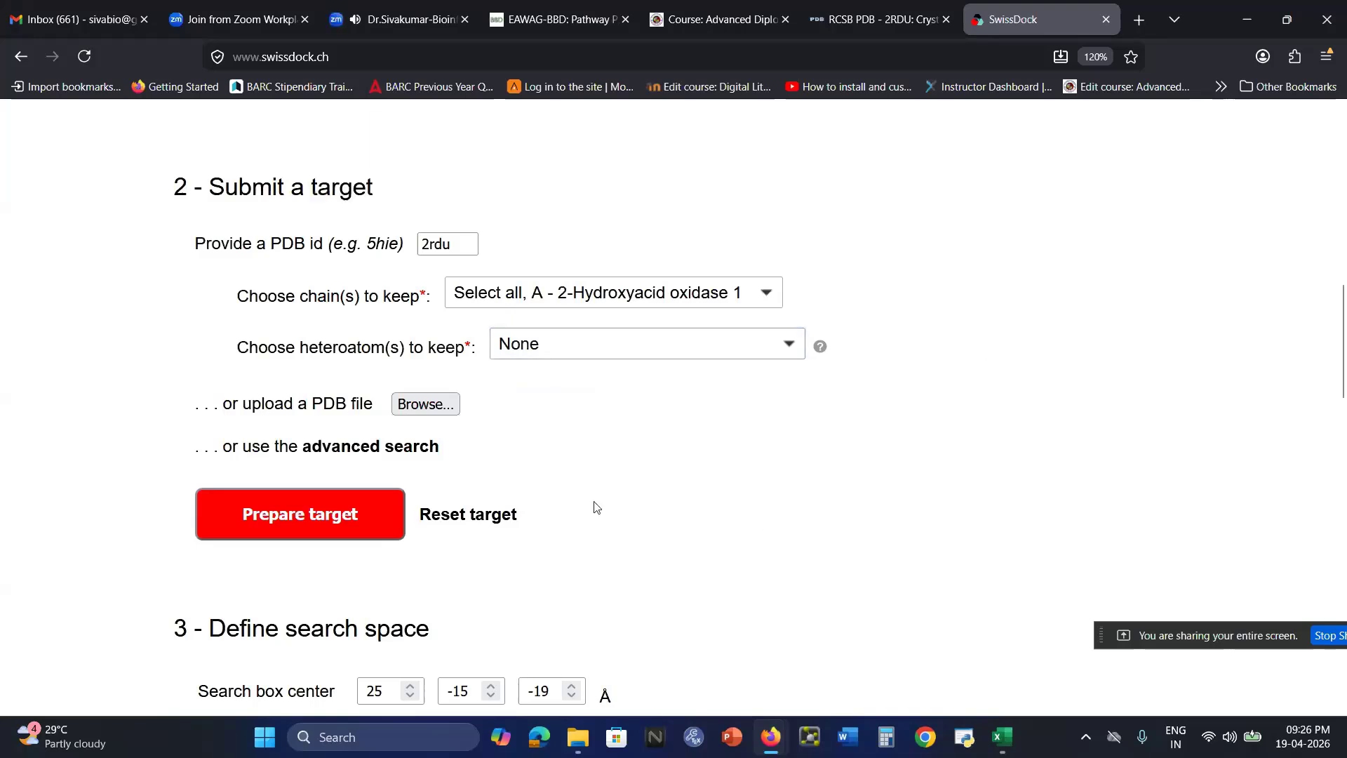
{"action": "left_click", "coordinate": [350, 515]}
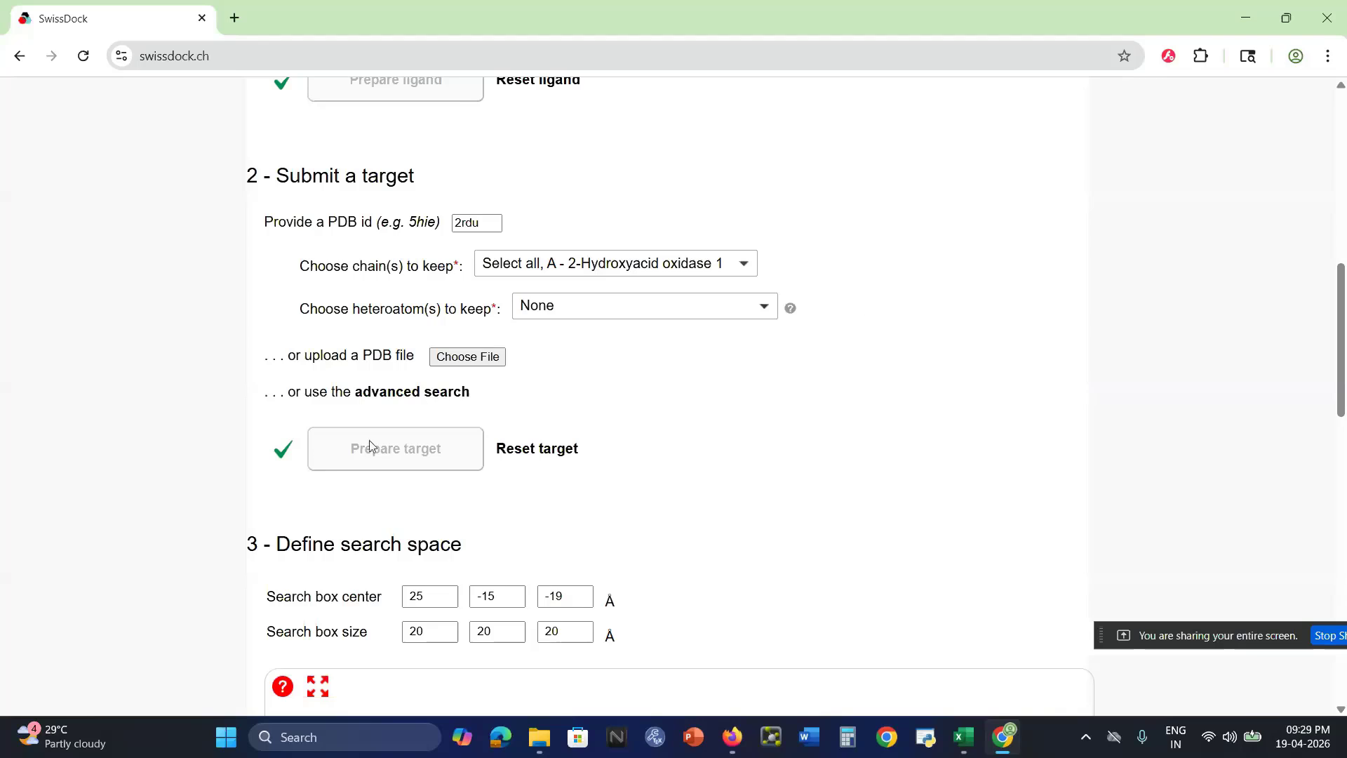
Review the target submission settings and the search space section with its box center, box size and 3D view
{"action": "scroll", "coordinate": [775, 500], "scroll_direction": "down", "scroll_amount": 1}
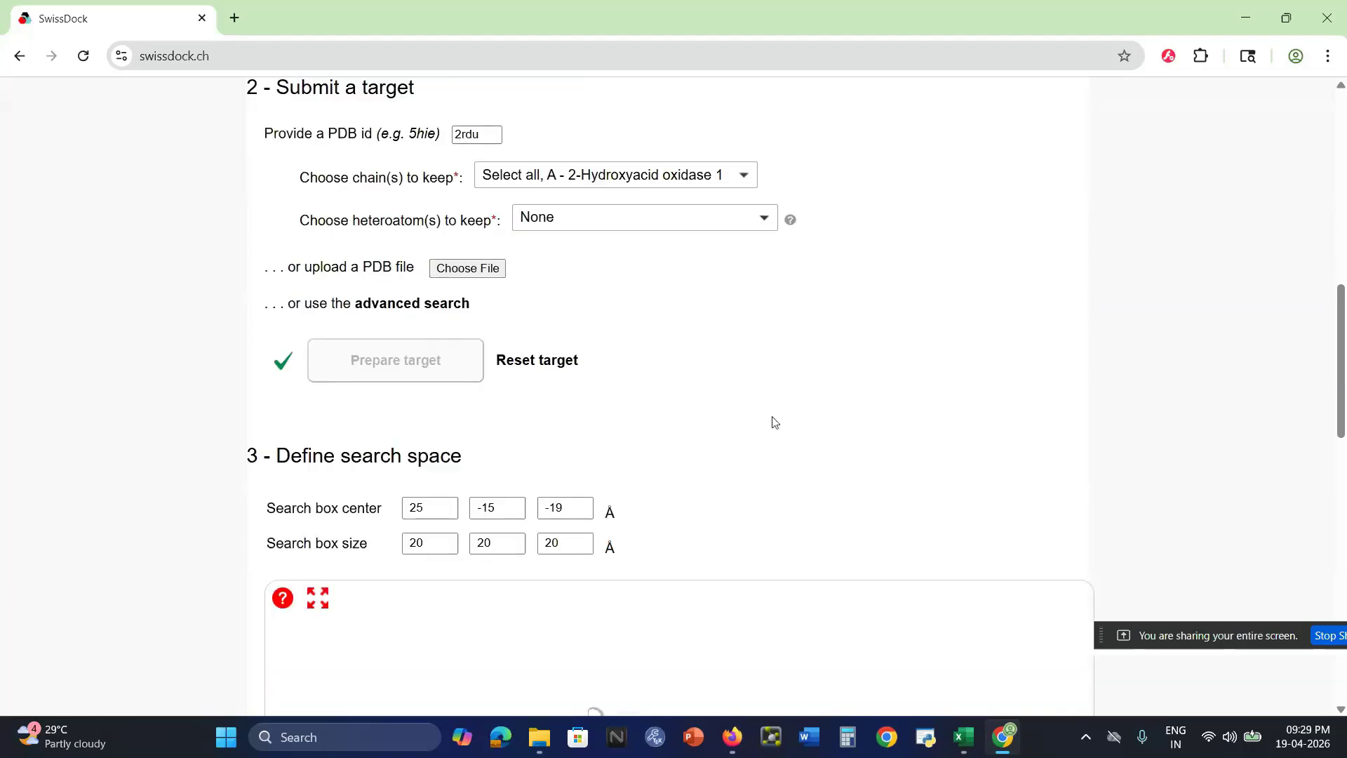
{"action": "scroll", "coordinate": [774, 422], "scroll_direction": "down", "scroll_amount": 2}
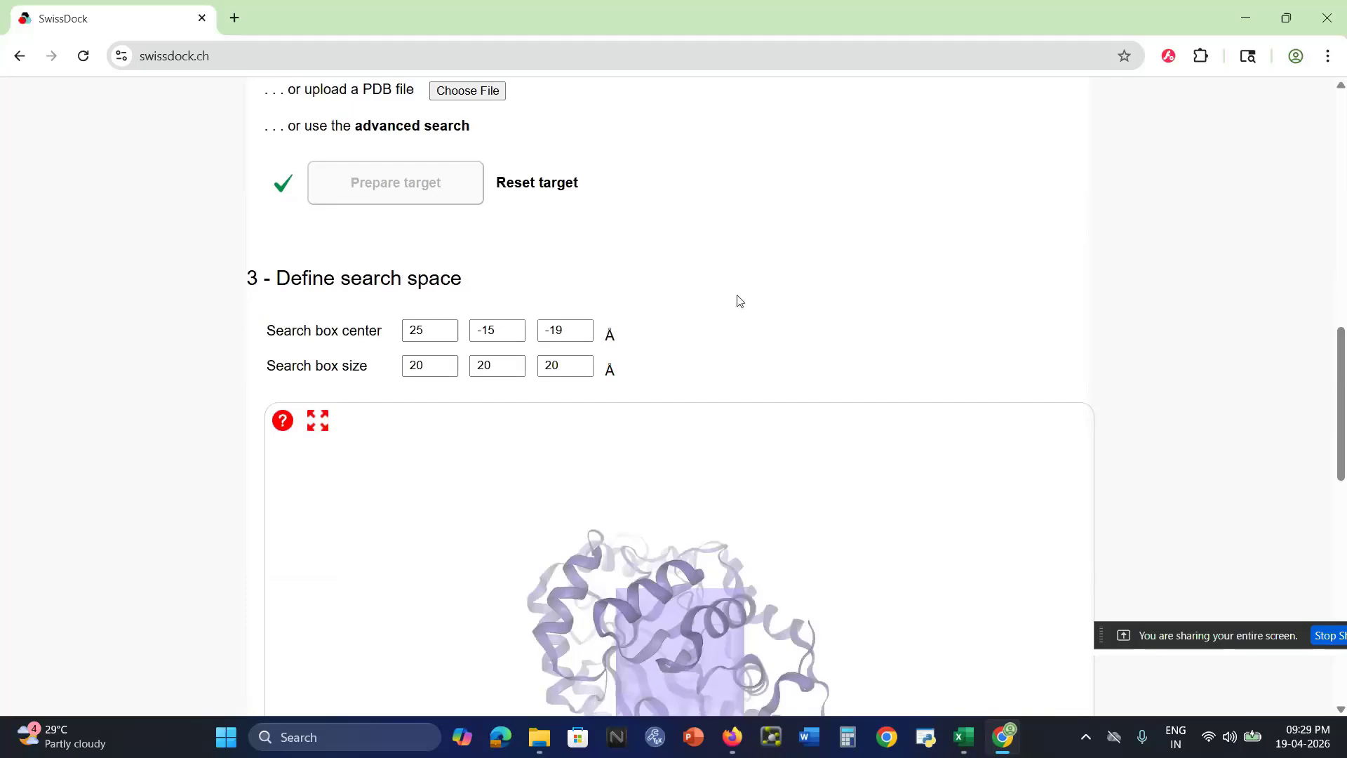
{"action": "scroll", "coordinate": [737, 301], "scroll_direction": "up", "scroll_amount": 3}
{"action": "scroll", "coordinate": [730, 298], "scroll_direction": "up", "scroll_amount": 1}
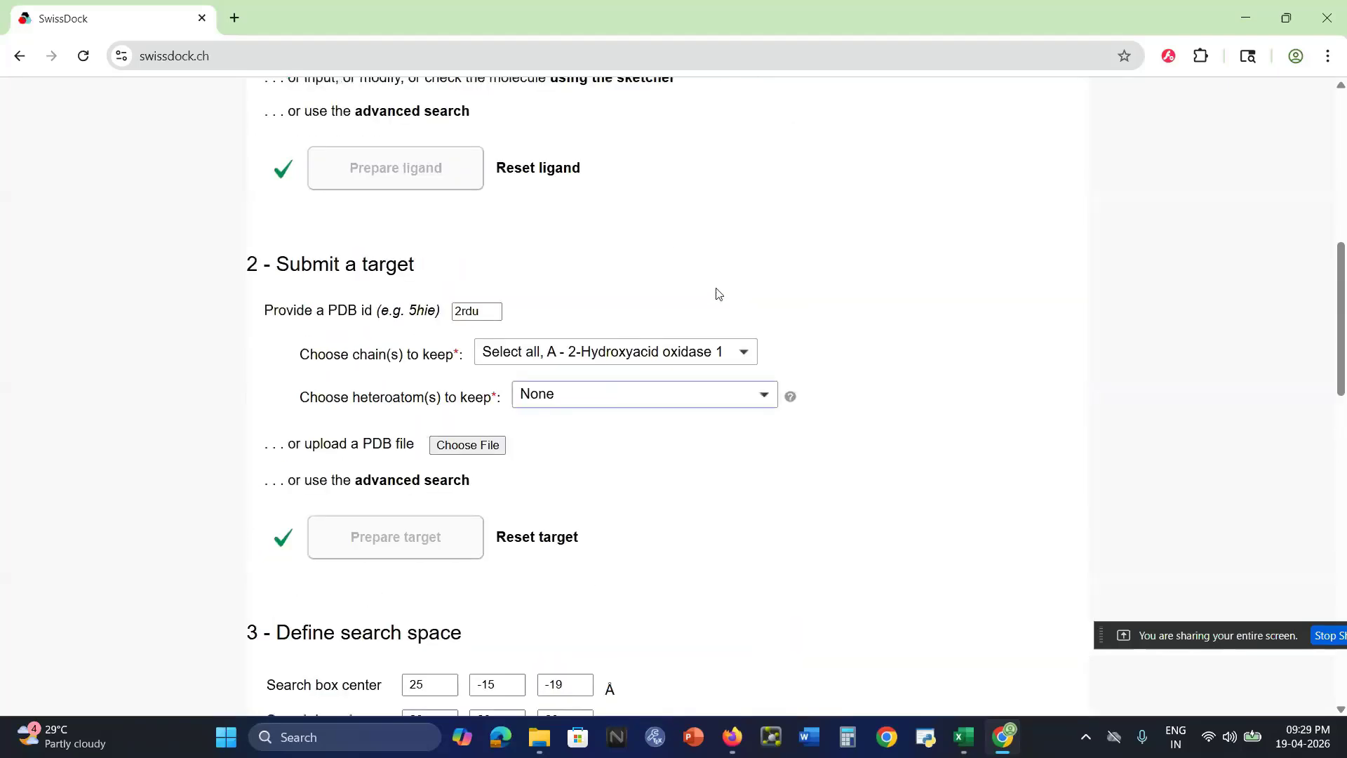
{"action": "scroll", "coordinate": [772, 379], "scroll_direction": "down", "scroll_amount": 2}
{"action": "scroll", "coordinate": [779, 418], "scroll_direction": "down", "scroll_amount": 3}
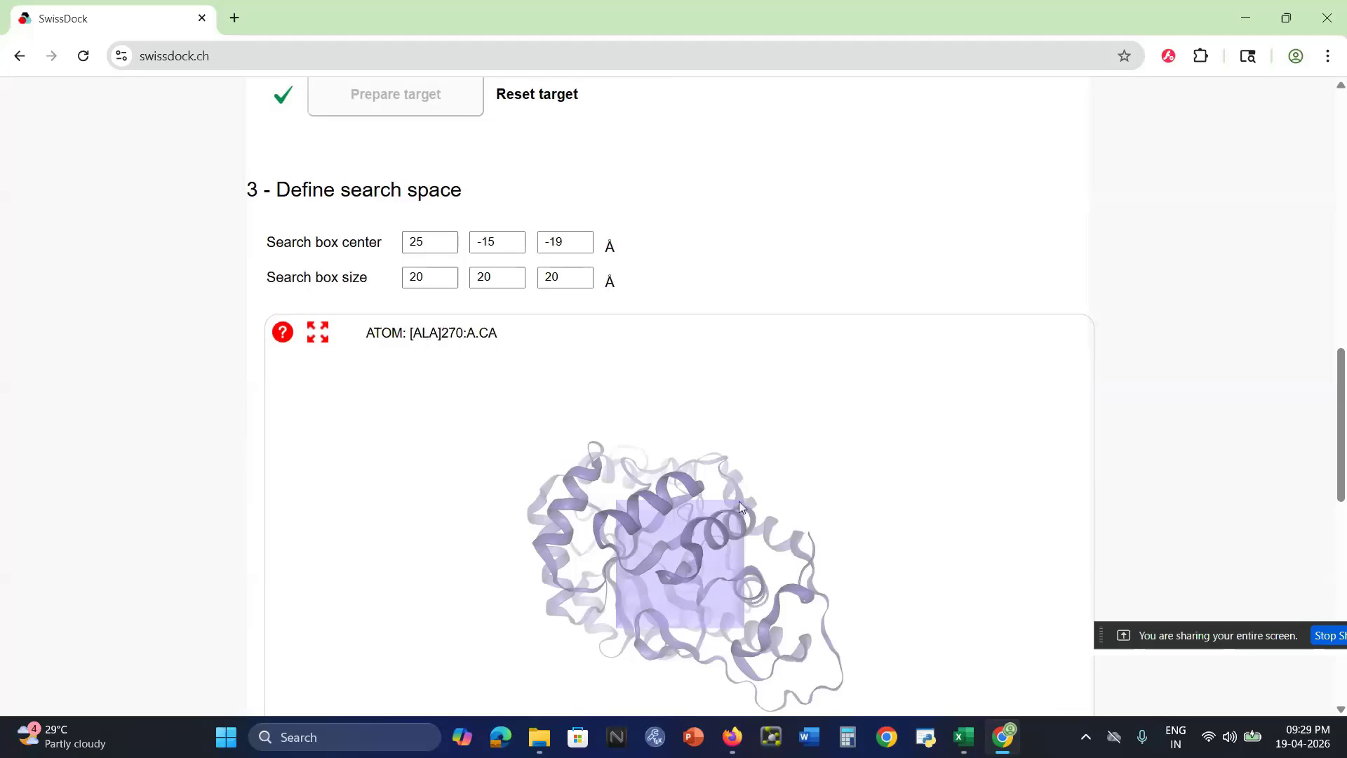
{"action": "scroll", "coordinate": [773, 295], "scroll_direction": "up", "scroll_amount": 6}
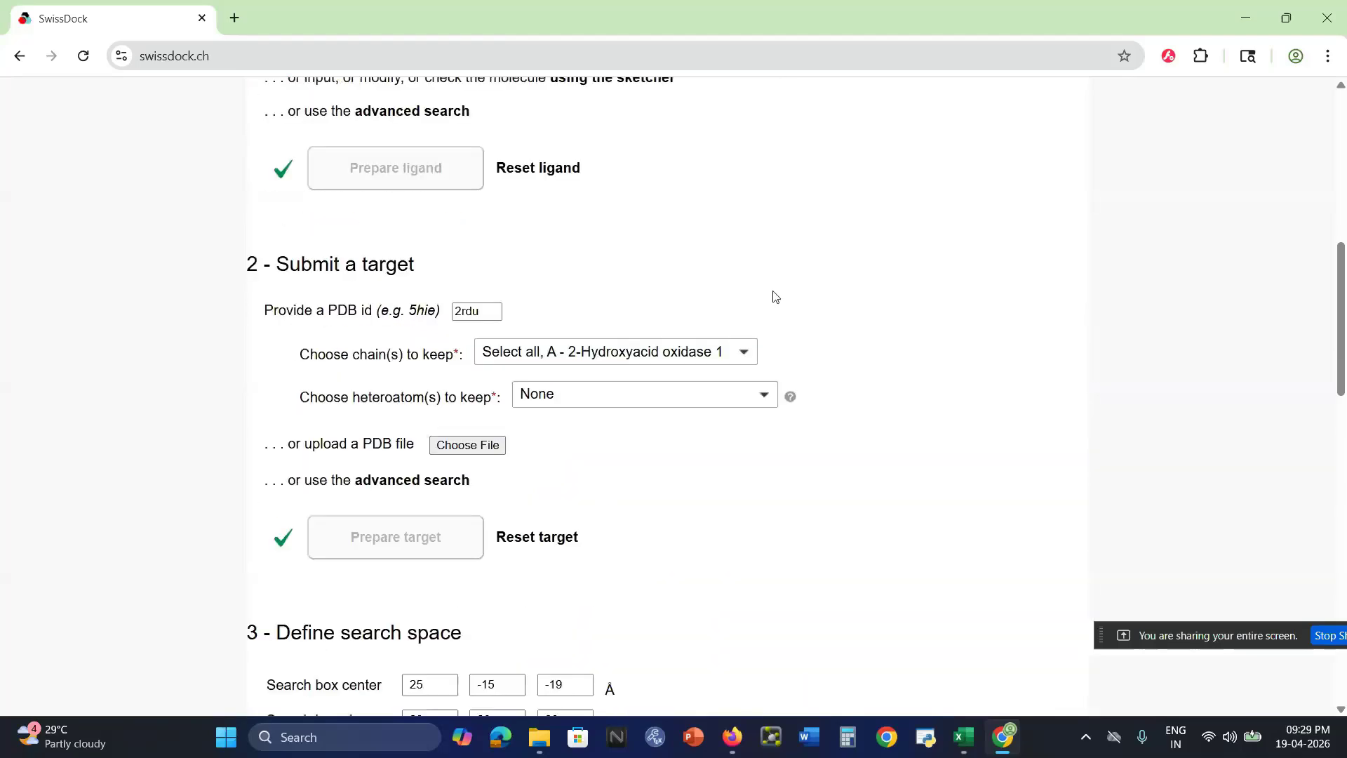
{"action": "scroll", "coordinate": [840, 460], "scroll_direction": "down", "scroll_amount": 5}
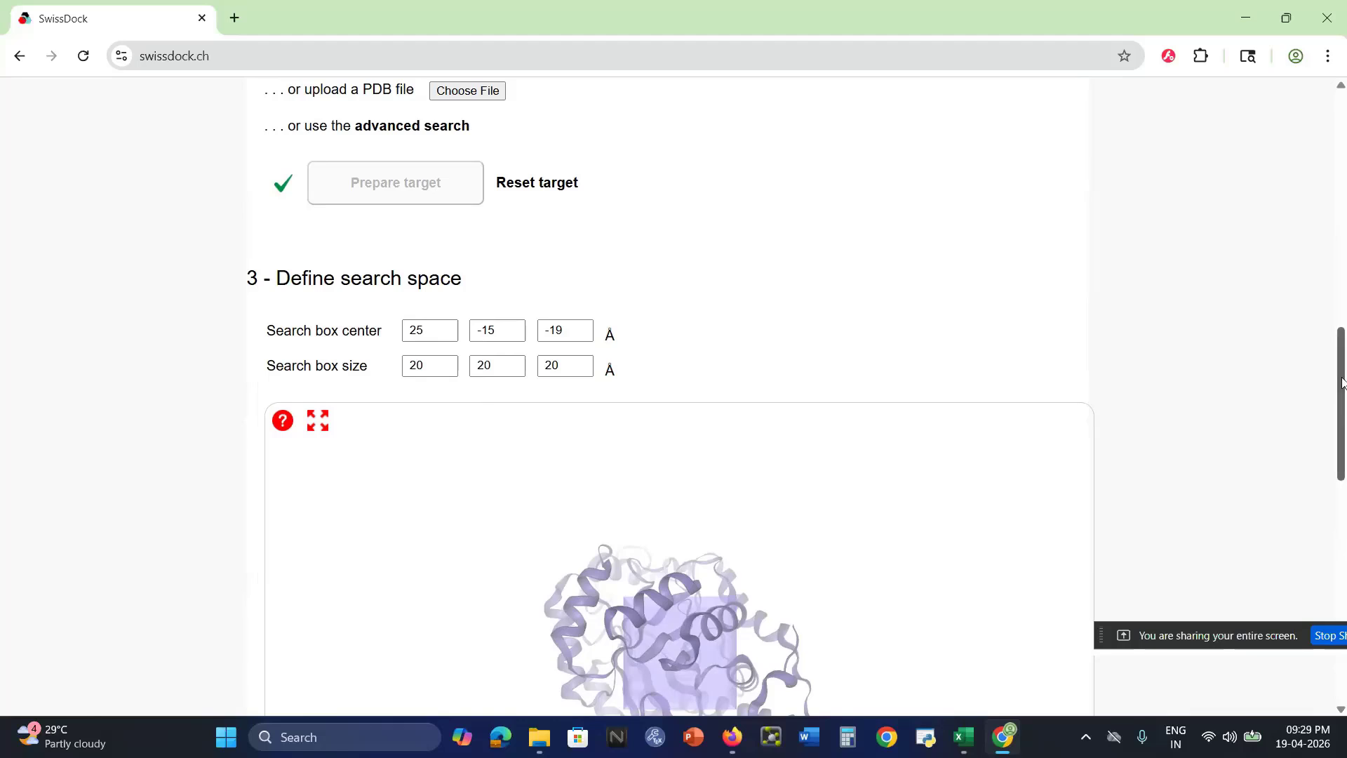
{"action": "scroll", "coordinate": [738, 478], "scroll_direction": "down", "scroll_amount": 2}
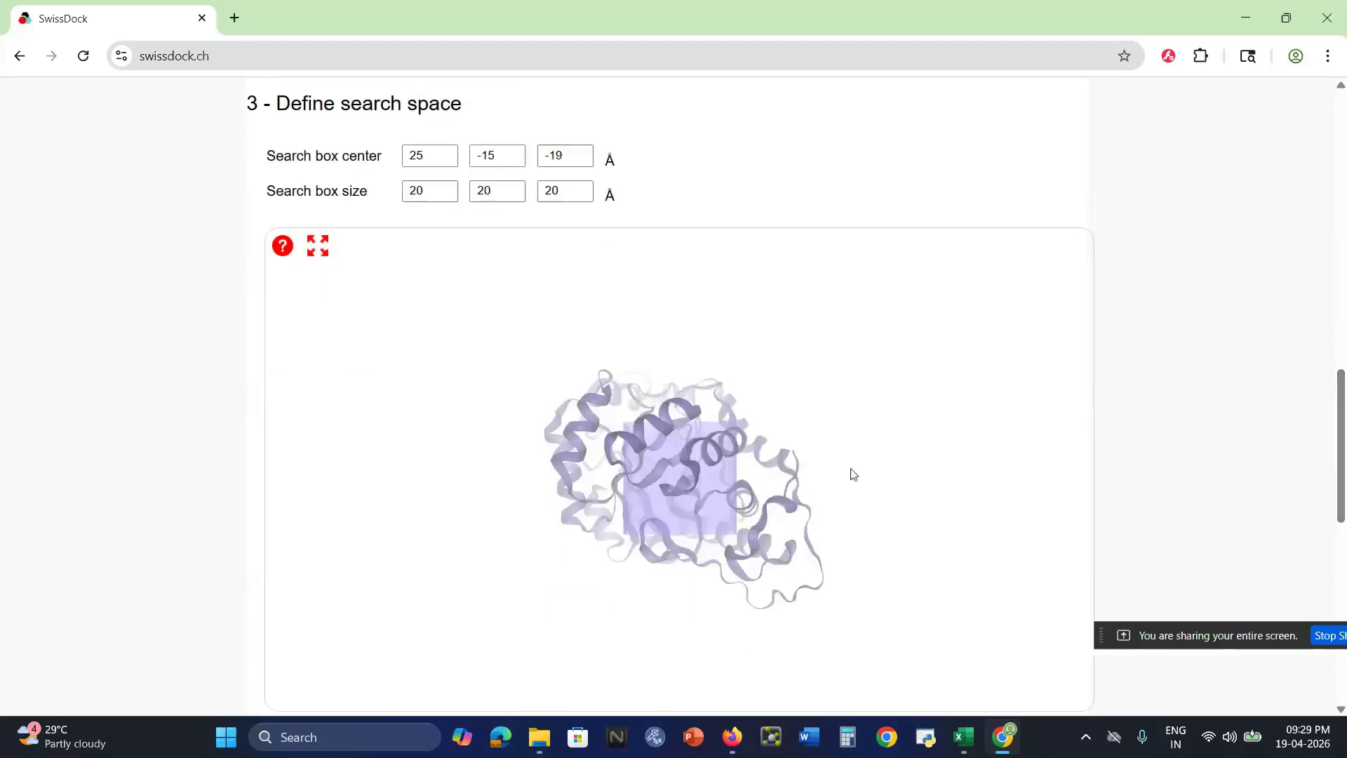
Rotate the protein in the 3D viewer to inspect the search box from several sides
{"action": "right_click_drag", "start_coordinate": [850, 468], "coordinate": [832, 470]}
{"action": "left_click_drag", "start_coordinate": [764, 489], "coordinate": [673, 463]}
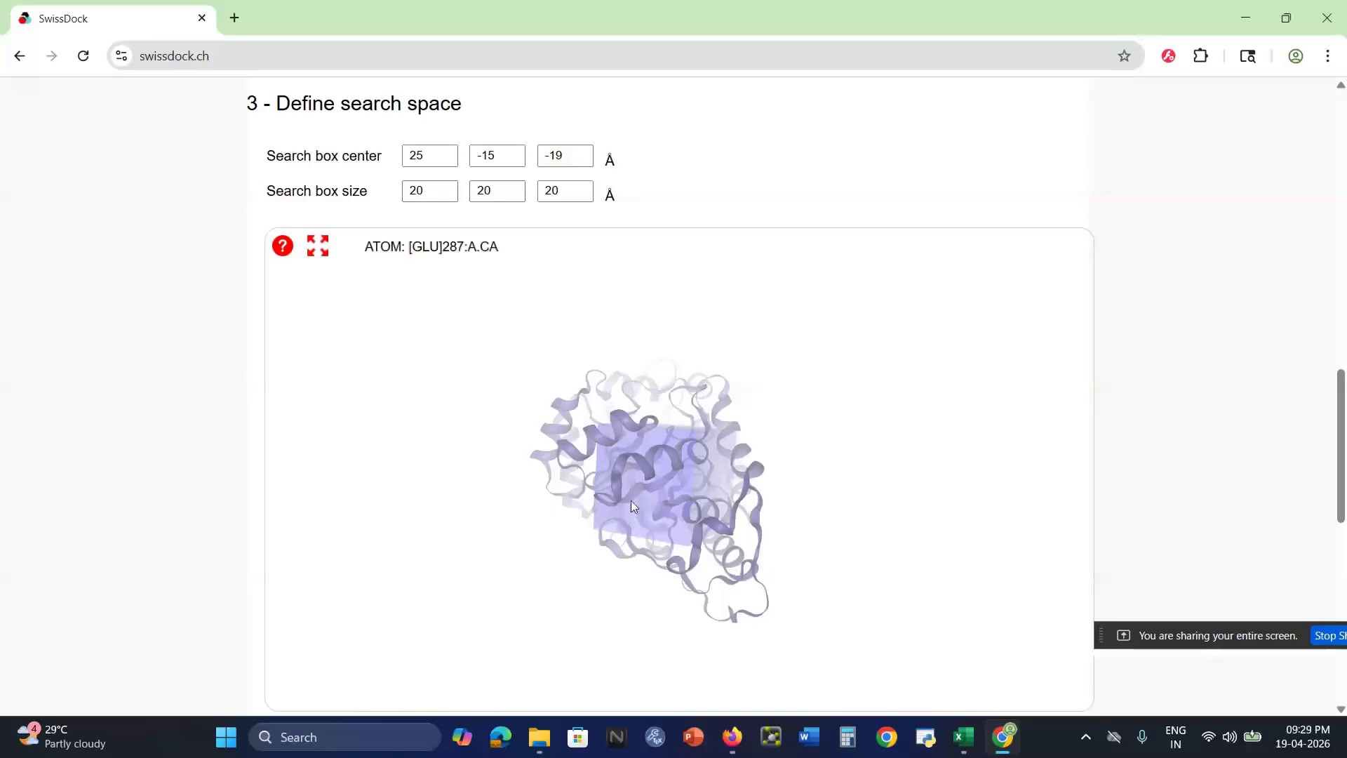
{"action": "left_click_drag", "start_coordinate": [630, 500], "coordinate": [696, 488]}
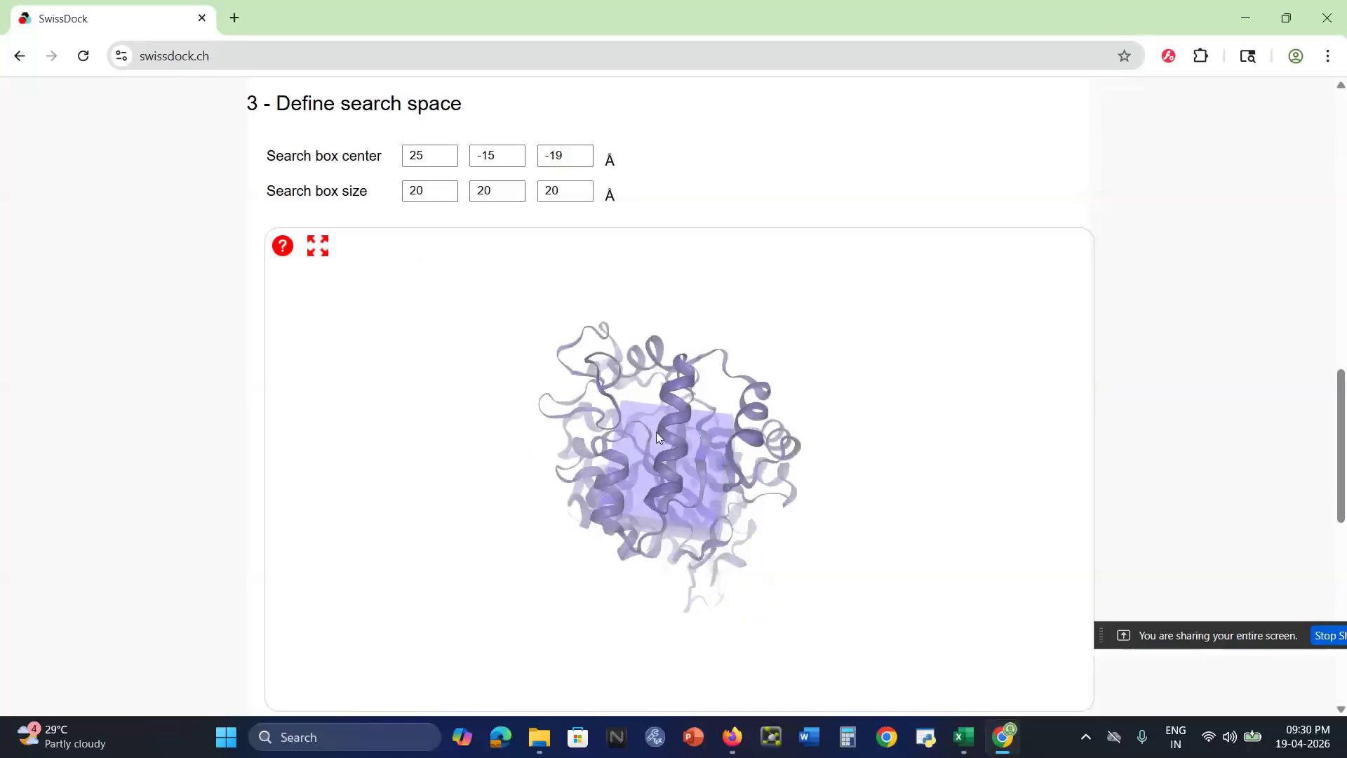
{"action": "left_click_drag", "start_coordinate": [655, 431], "coordinate": [702, 460]}
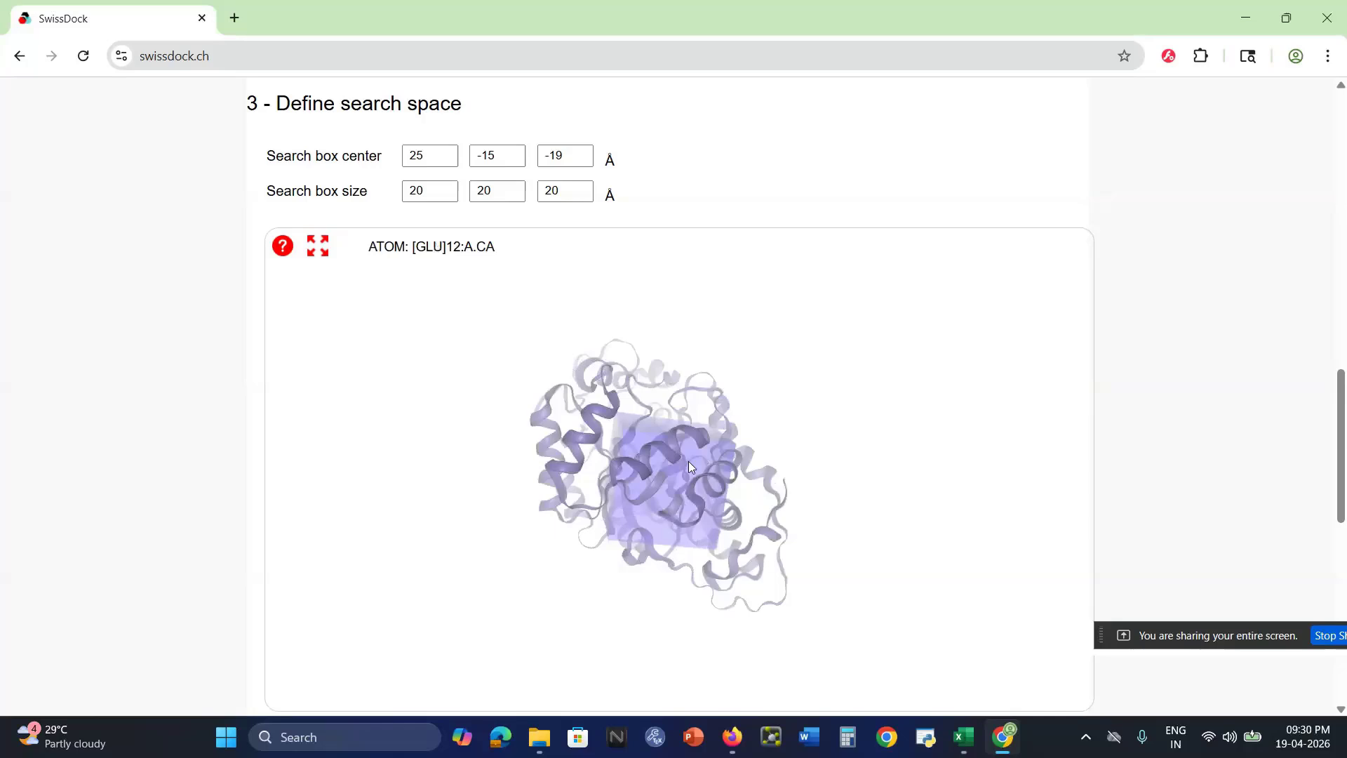
Clear away the open windows, return to Firefox and show the RCSB PDB page for 2RDU
{"action": "left_click", "coordinate": [1236, 14]}
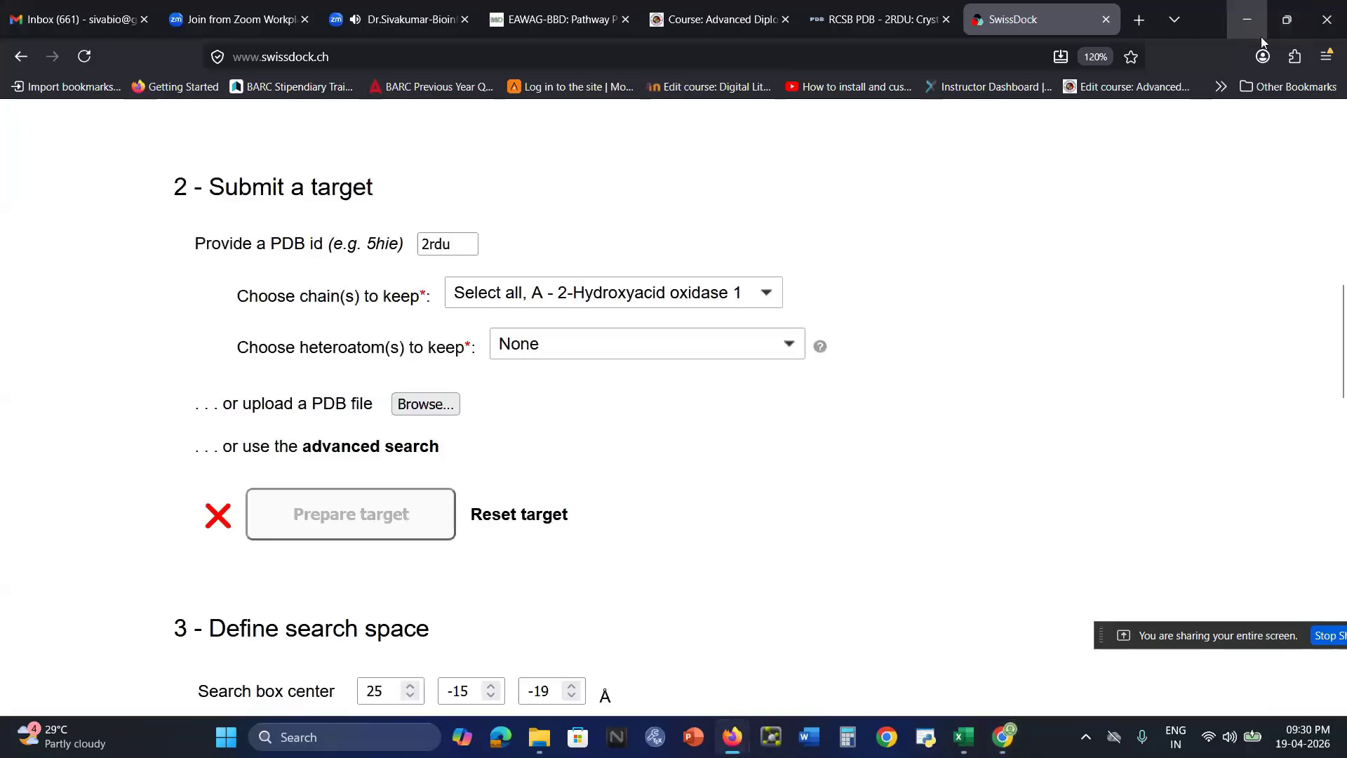
{"action": "left_click", "coordinate": [1248, 20]}
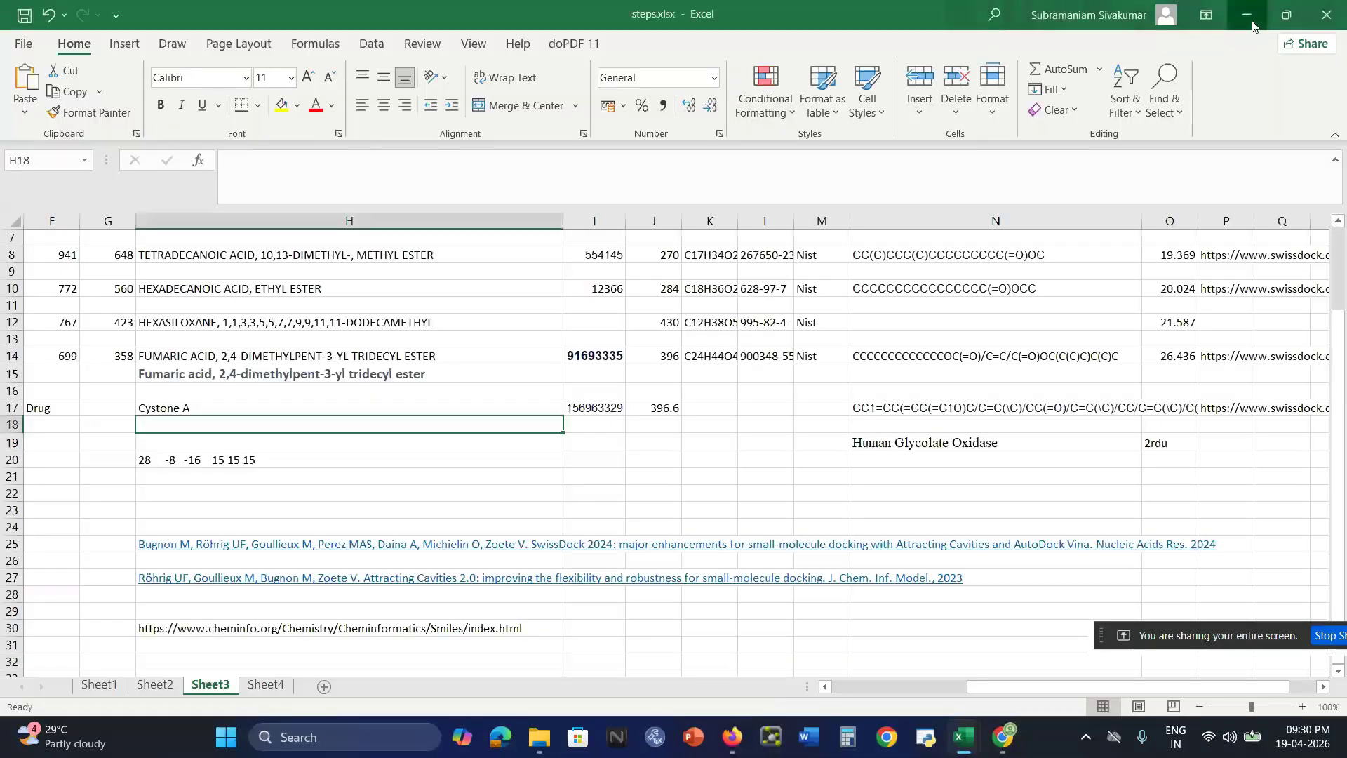
{"action": "left_click", "coordinate": [1249, 16]}
{"action": "left_click", "coordinate": [1249, 16]}
{"action": "left_click", "coordinate": [1250, 17]}
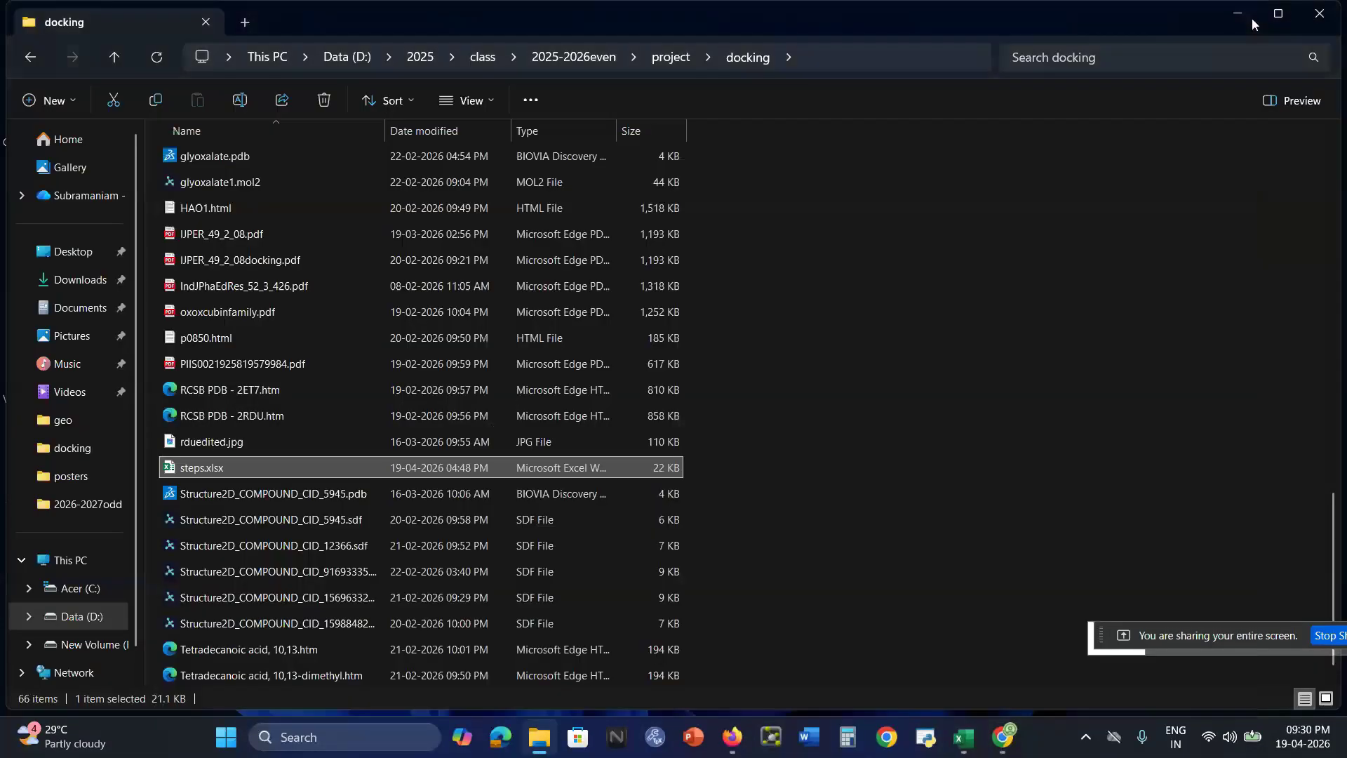
{"action": "left_click", "coordinate": [730, 746]}
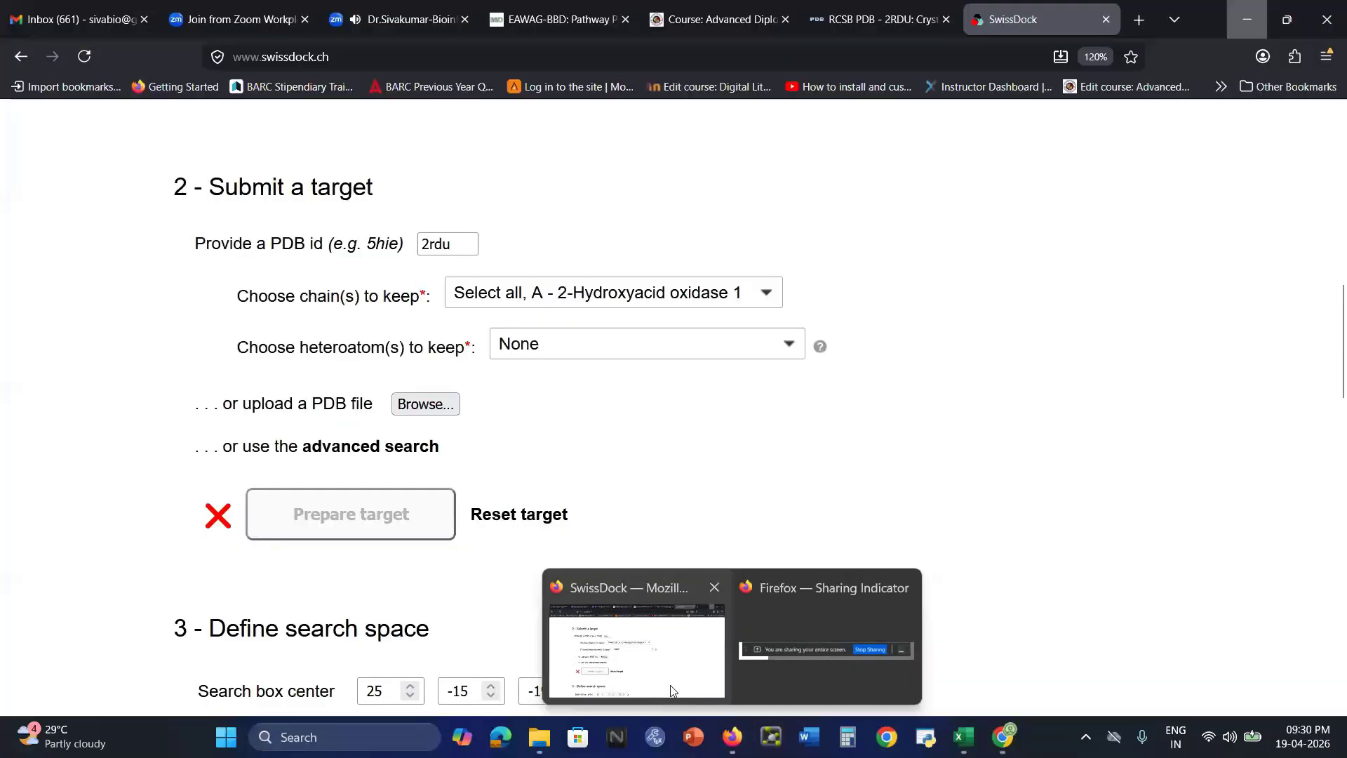
{"action": "left_click", "coordinate": [673, 691]}
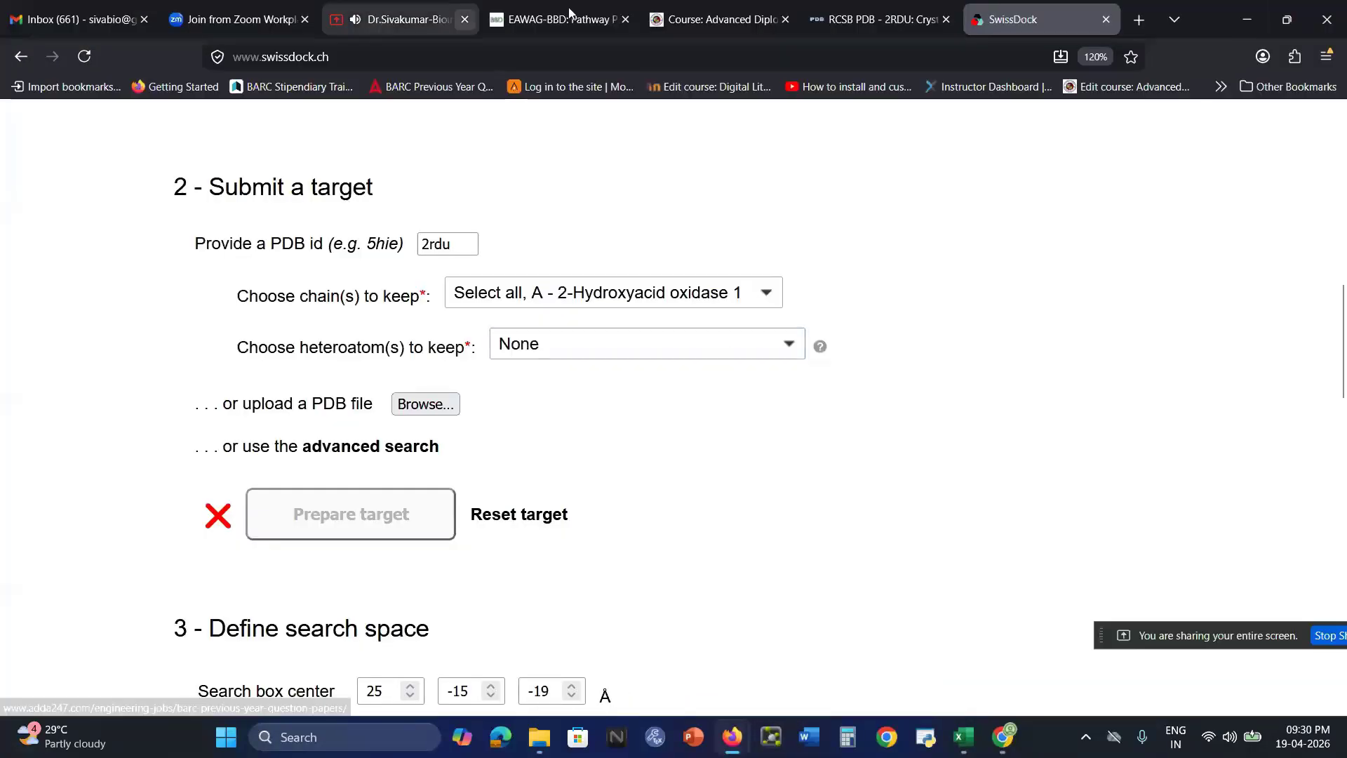
{"action": "left_click", "coordinate": [882, 24]}
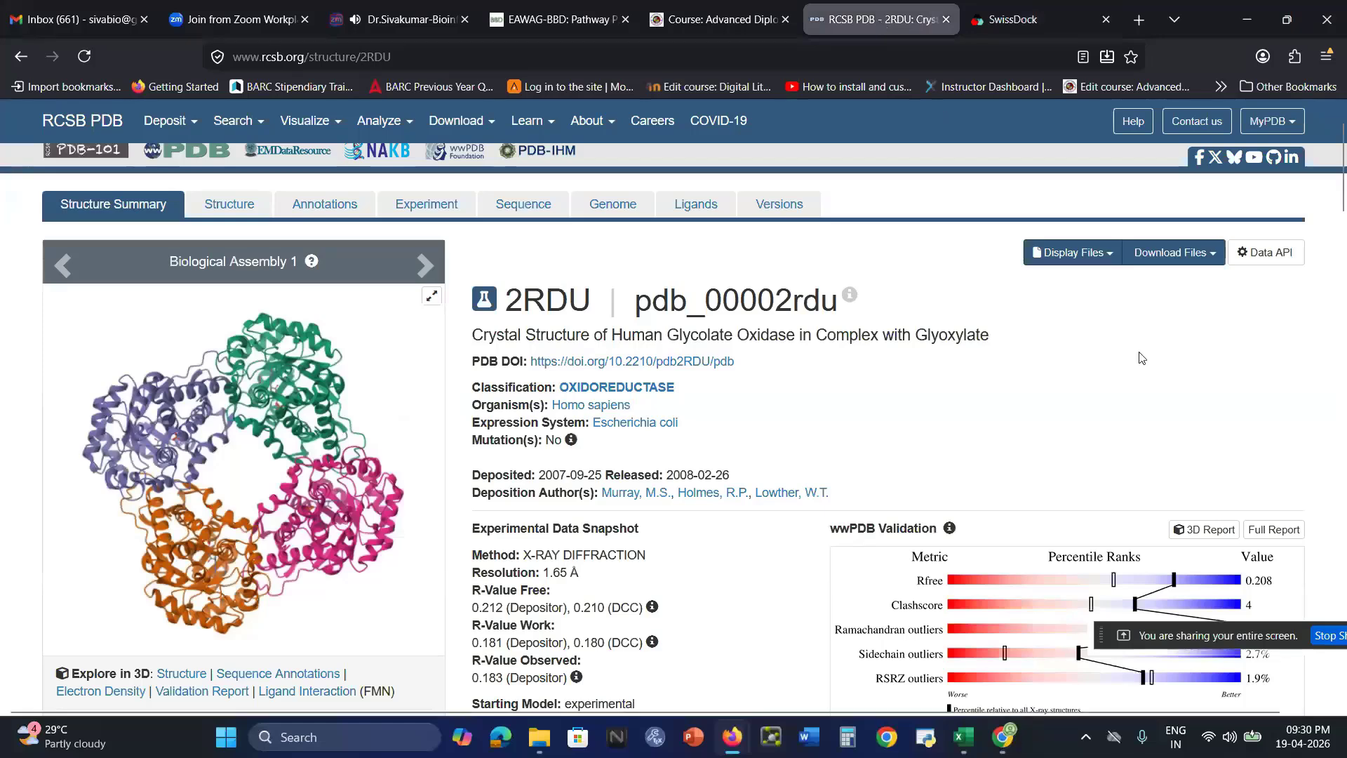
Download the 2RDU structure in Legacy PDB Format and open 2RDU.pdb from Downloads in BIOVIA Discovery Studio 2020
{"action": "left_click", "coordinate": [1201, 257]}
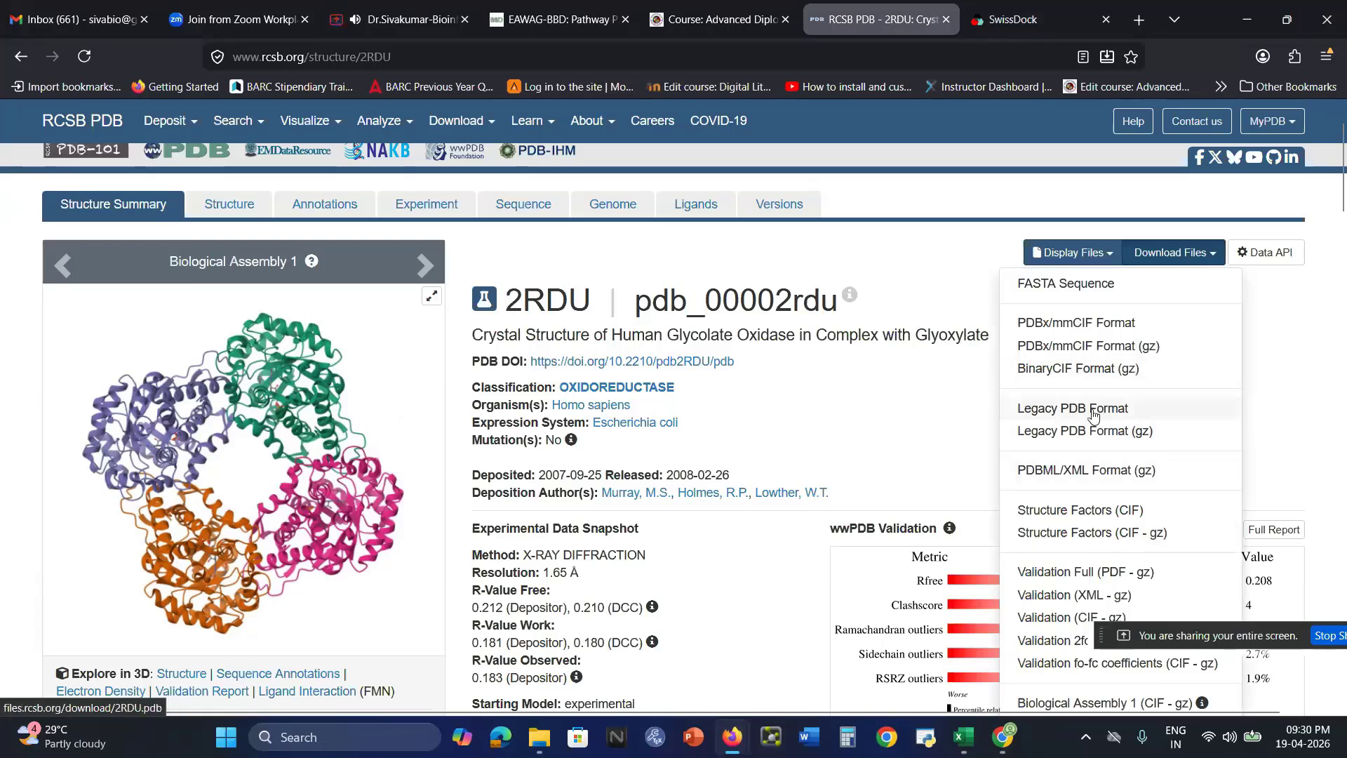
{"action": "left_click", "coordinate": [1123, 410]}
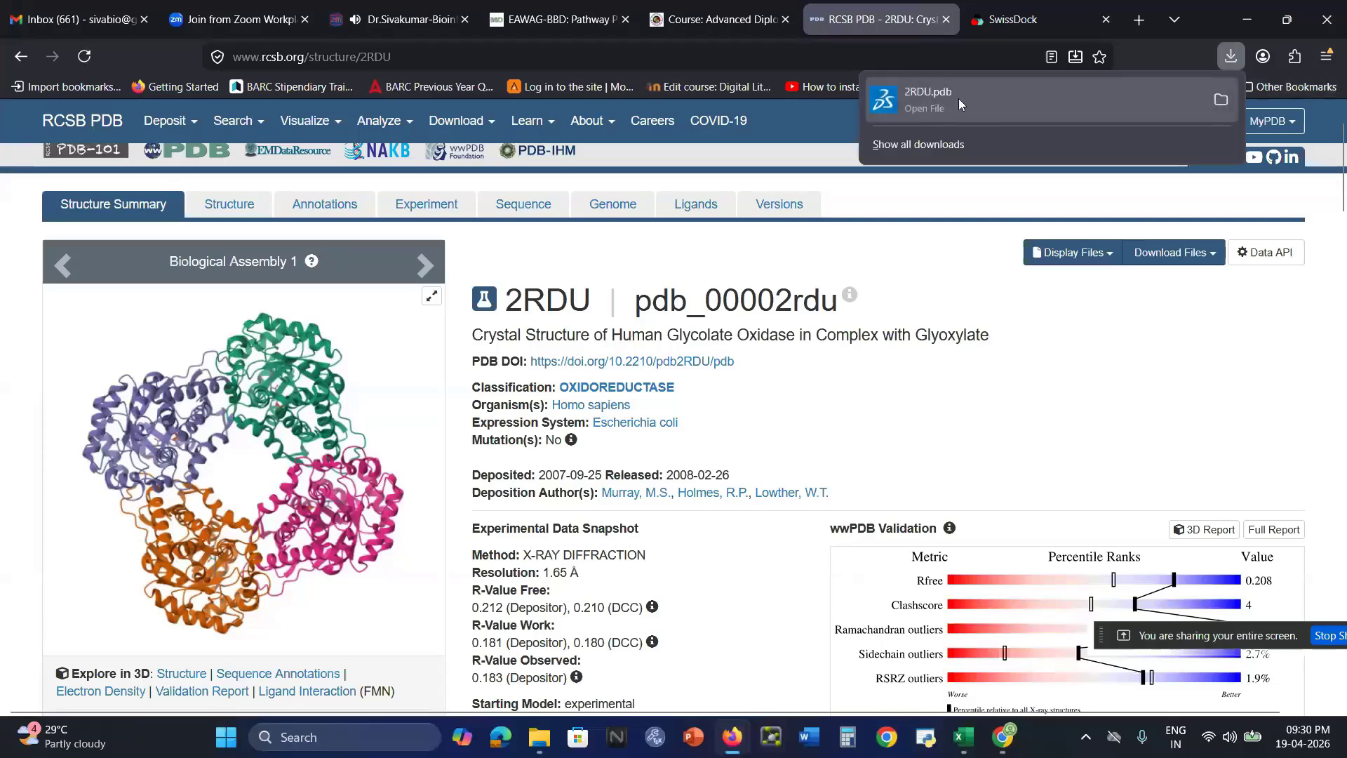
{"action": "left_click", "coordinate": [543, 738]}
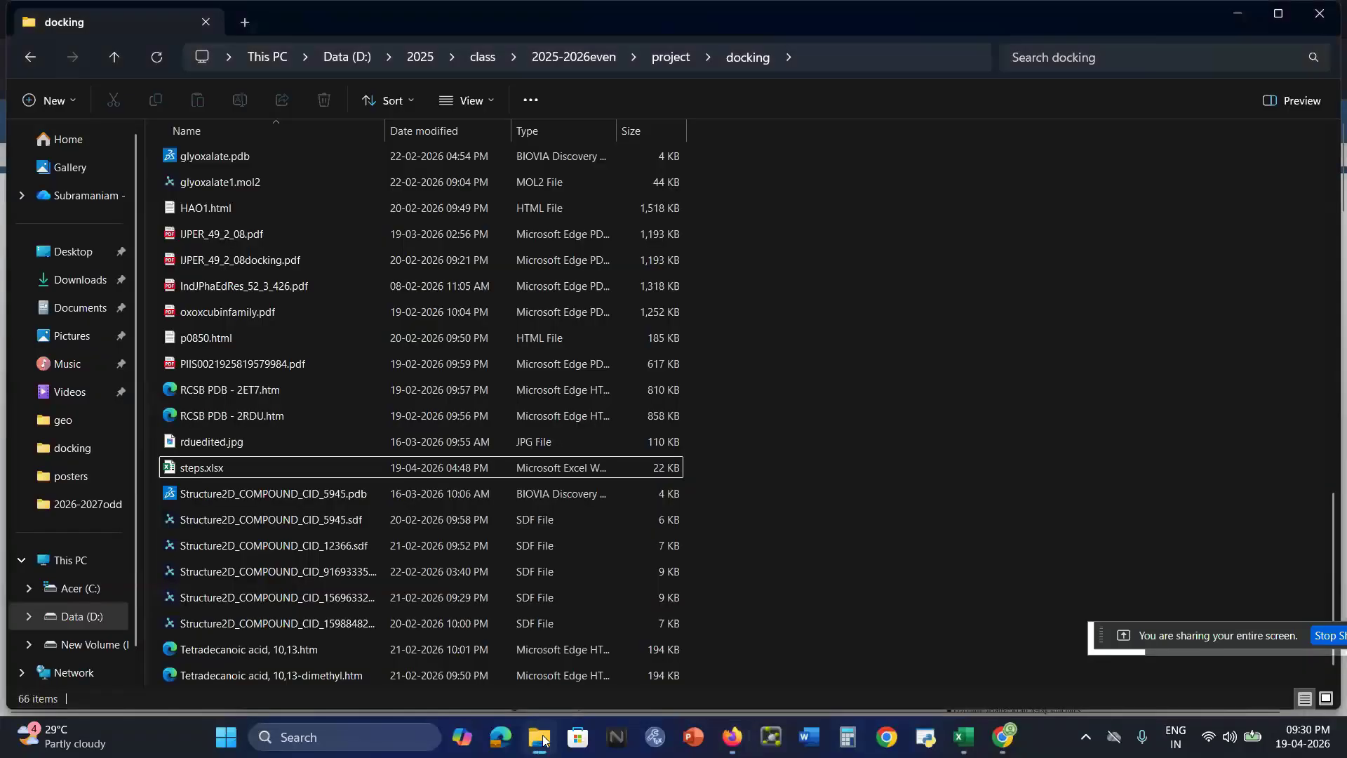
{"action": "left_click", "coordinate": [89, 286]}
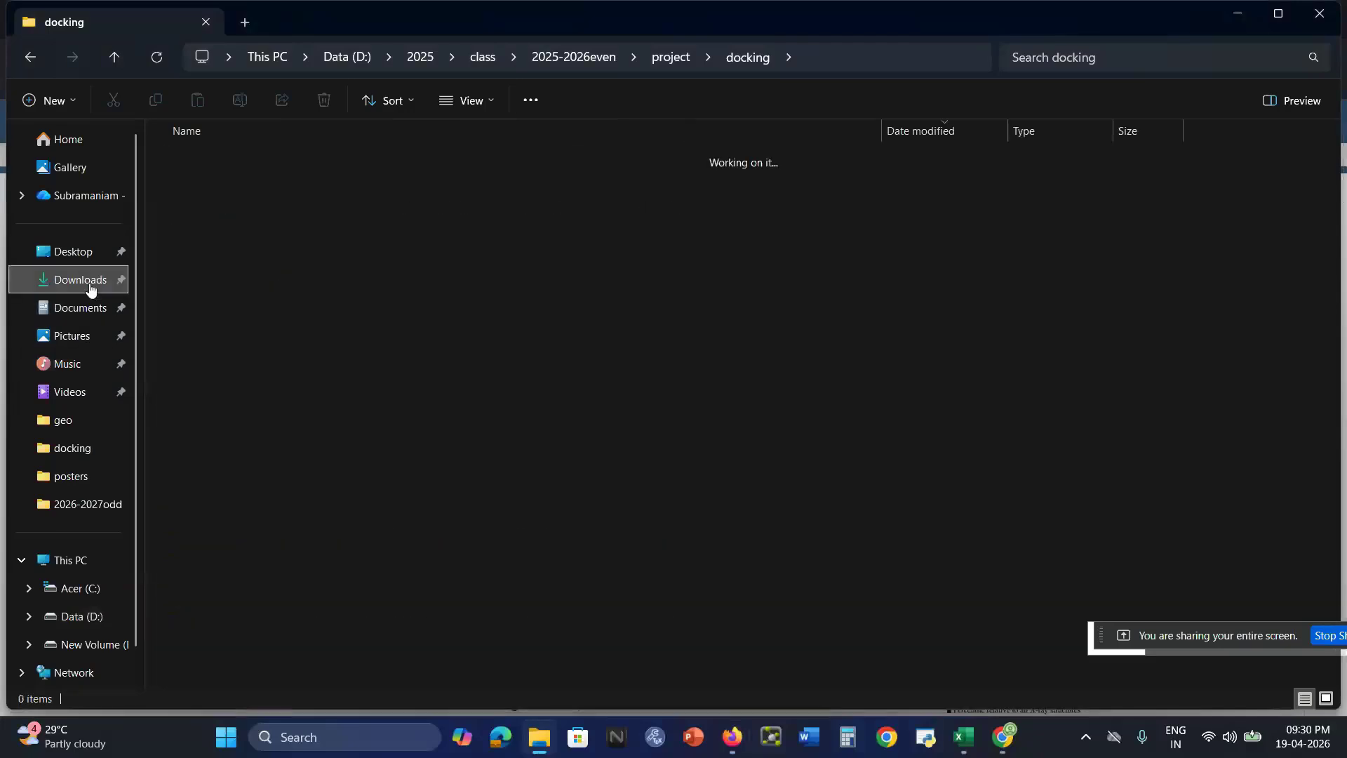
{"action": "left_click", "coordinate": [224, 179]}
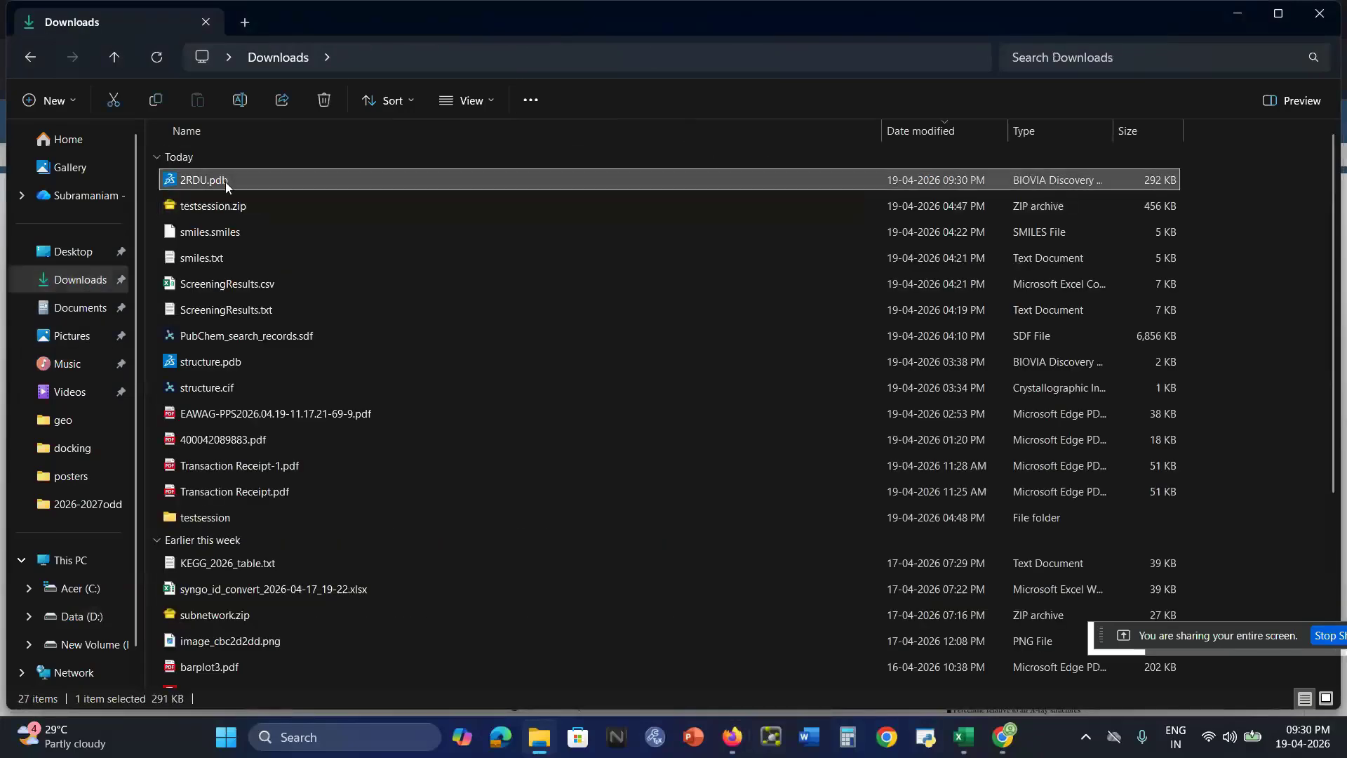
{"action": "right_click", "coordinate": [225, 182]}
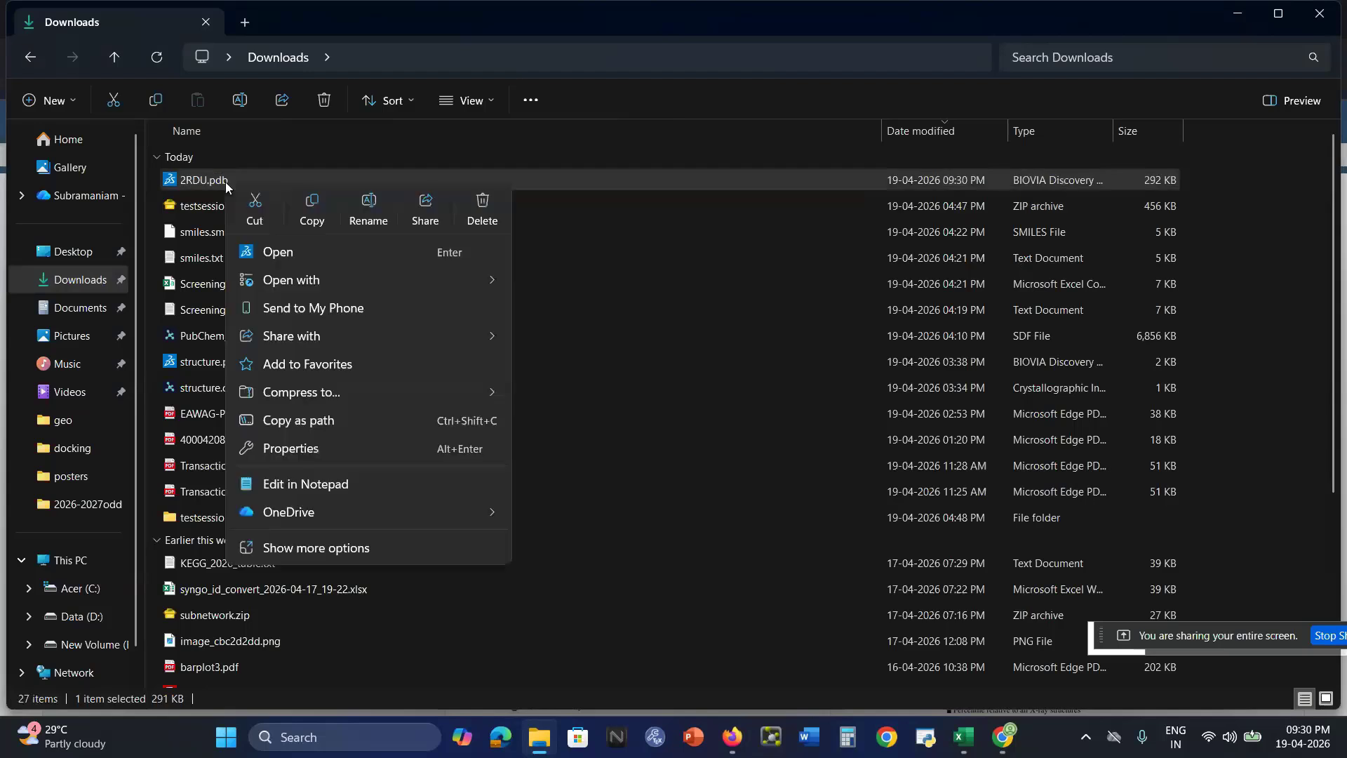
{"action": "mouse_move", "coordinate": [317, 279]}
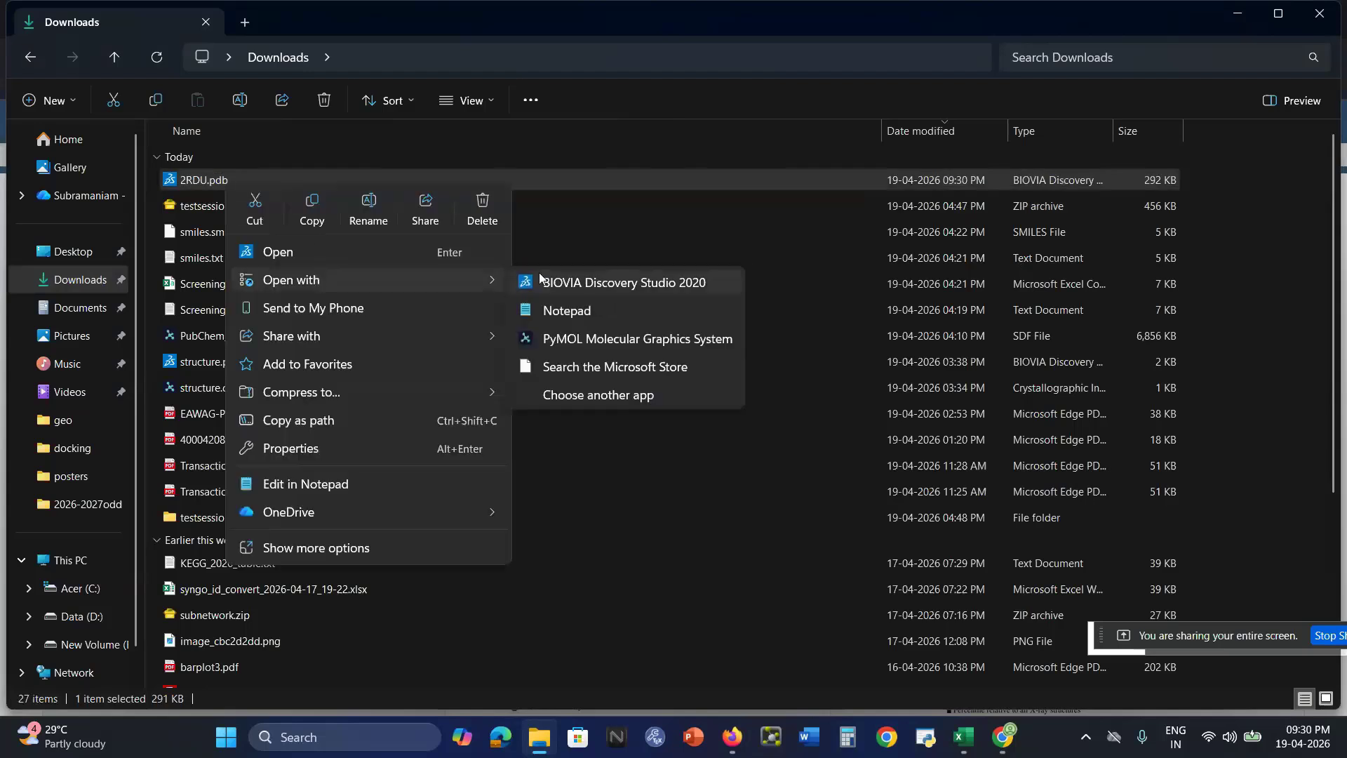
{"action": "left_click", "coordinate": [595, 284]}
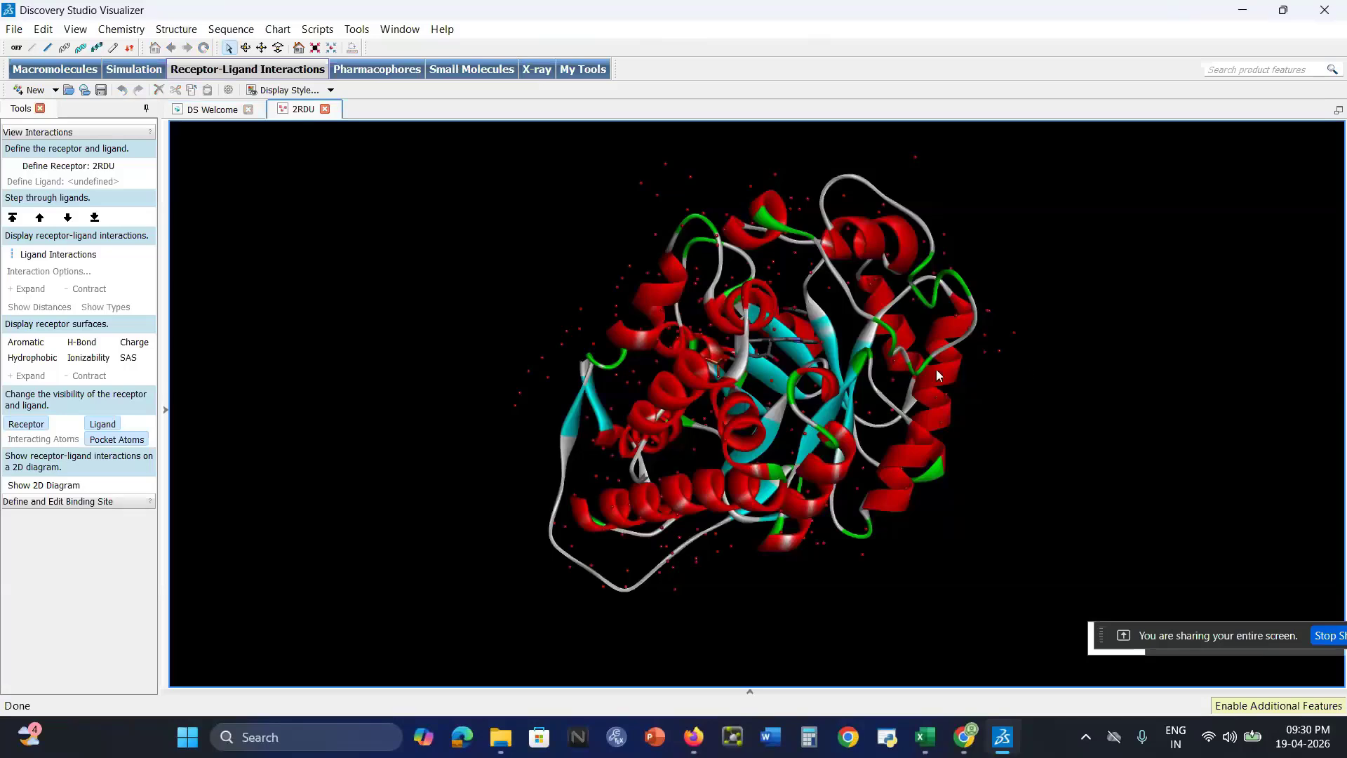
Show the hierarchy view of the 2RDU structure
{"action": "left_click", "coordinate": [120, 30]}
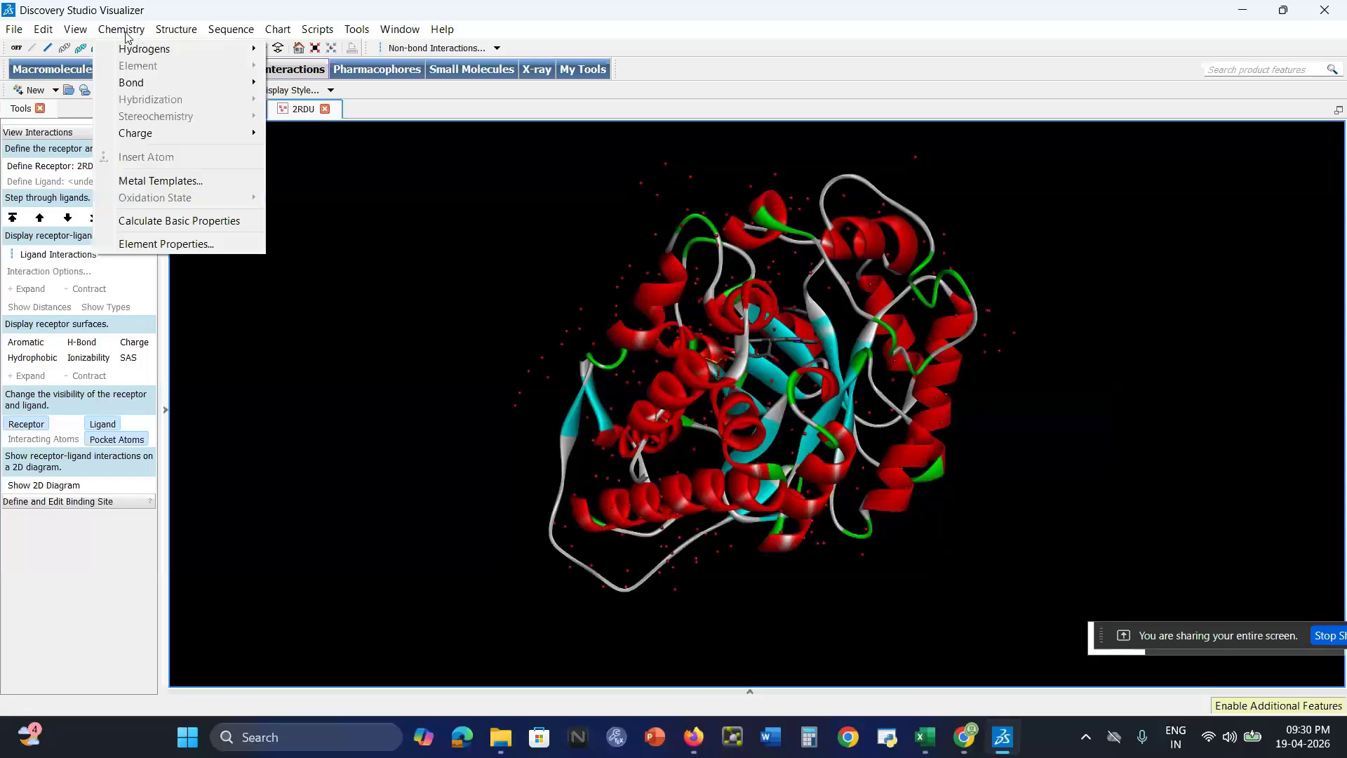
{"action": "mouse_move", "coordinate": [75, 30]}
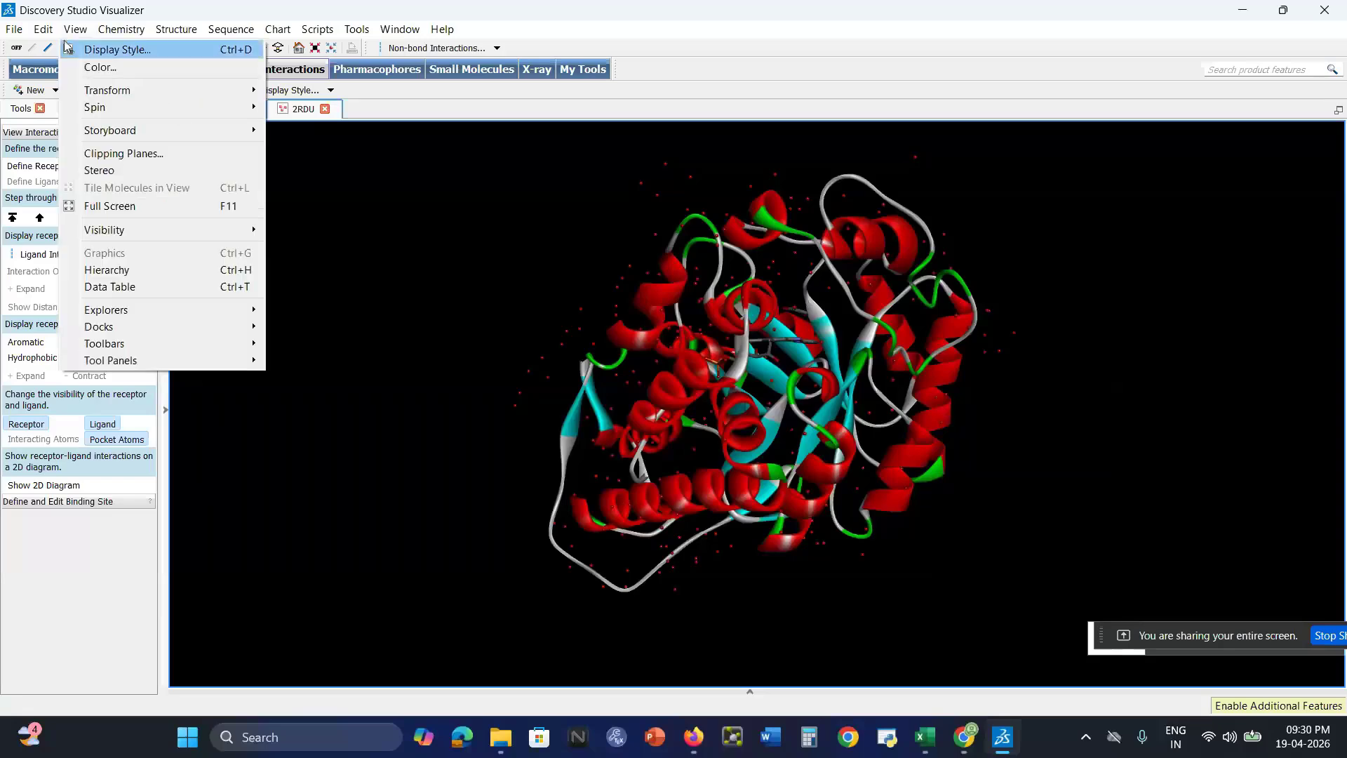
{"action": "left_click", "coordinate": [140, 272]}
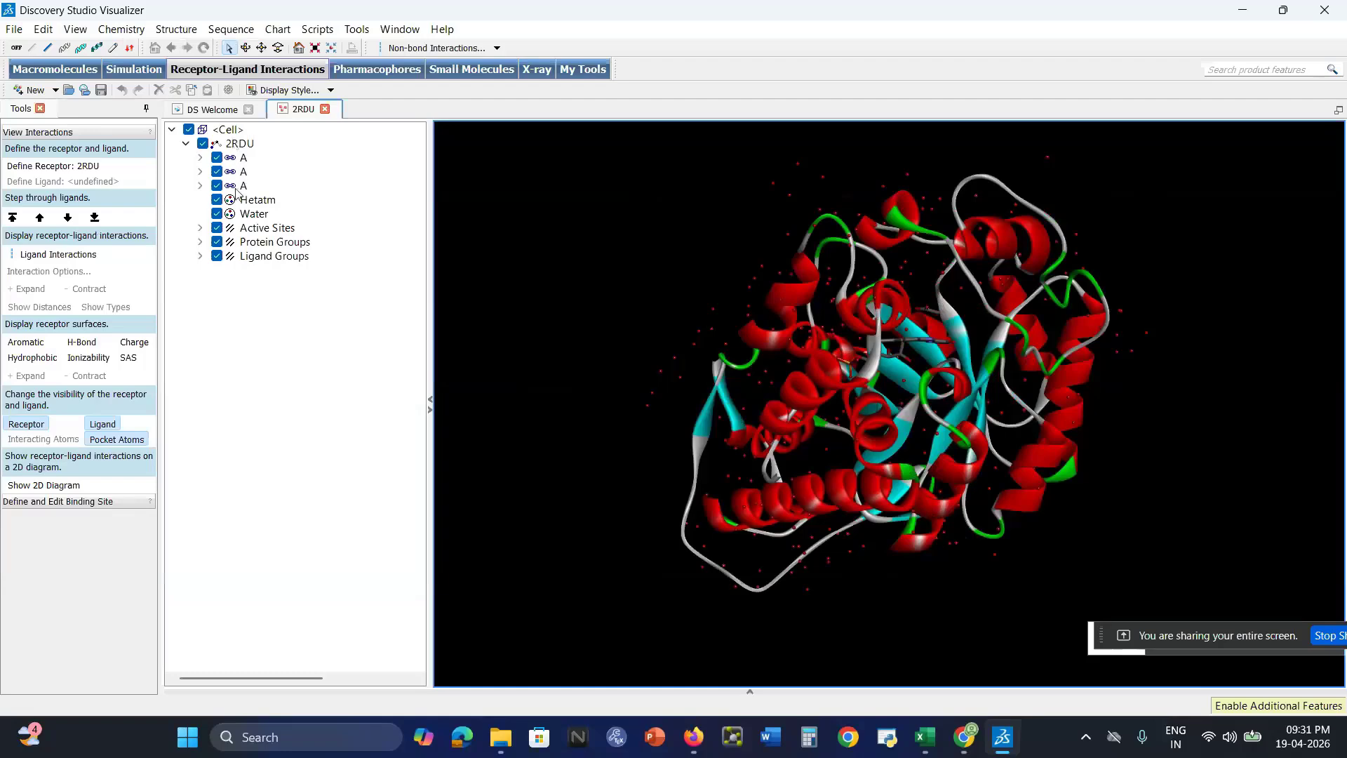
Highlight the three A groups of 2RDU one after another and delete the third one, which holds the water molecules
{"action": "left_click", "coordinate": [232, 160]}
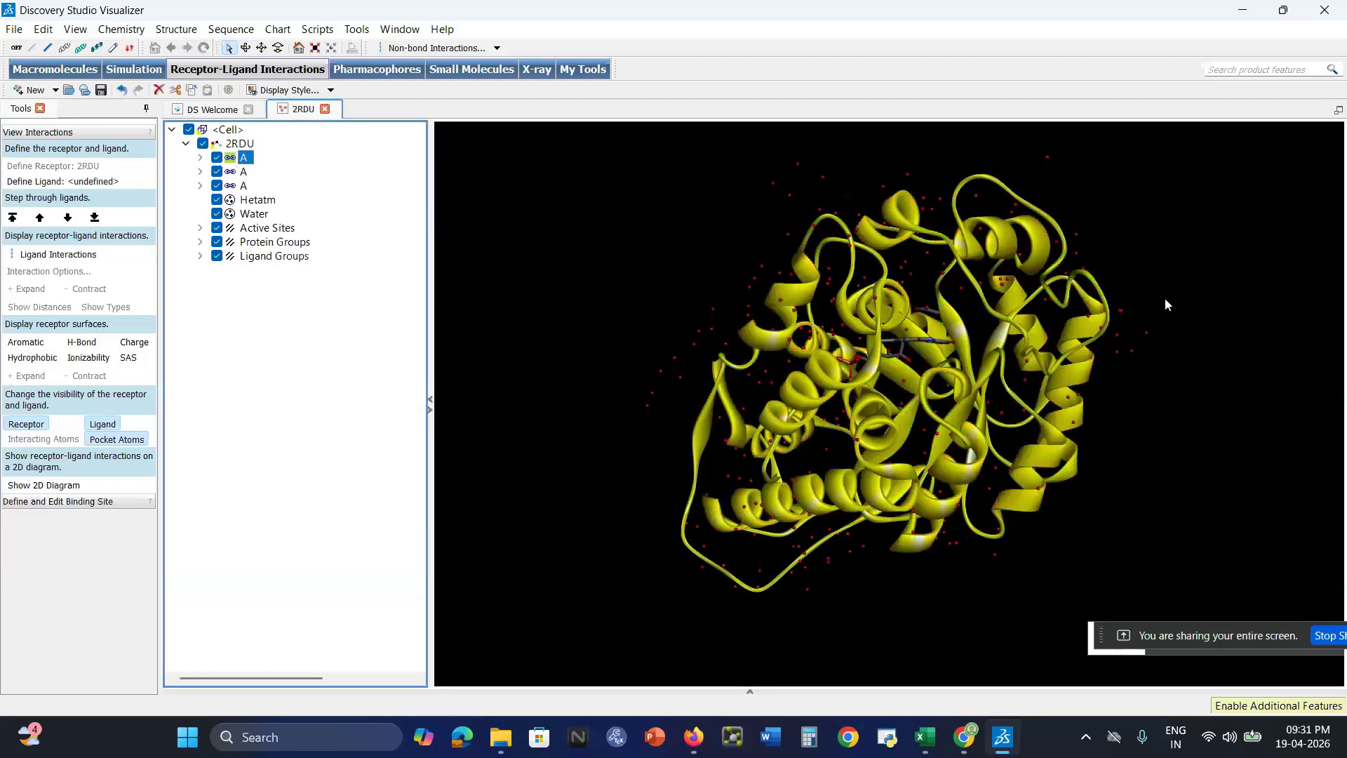
{"action": "right_click_drag", "start_coordinate": [1164, 304], "coordinate": [1045, 376]}
{"action": "left_click", "coordinate": [237, 172]}
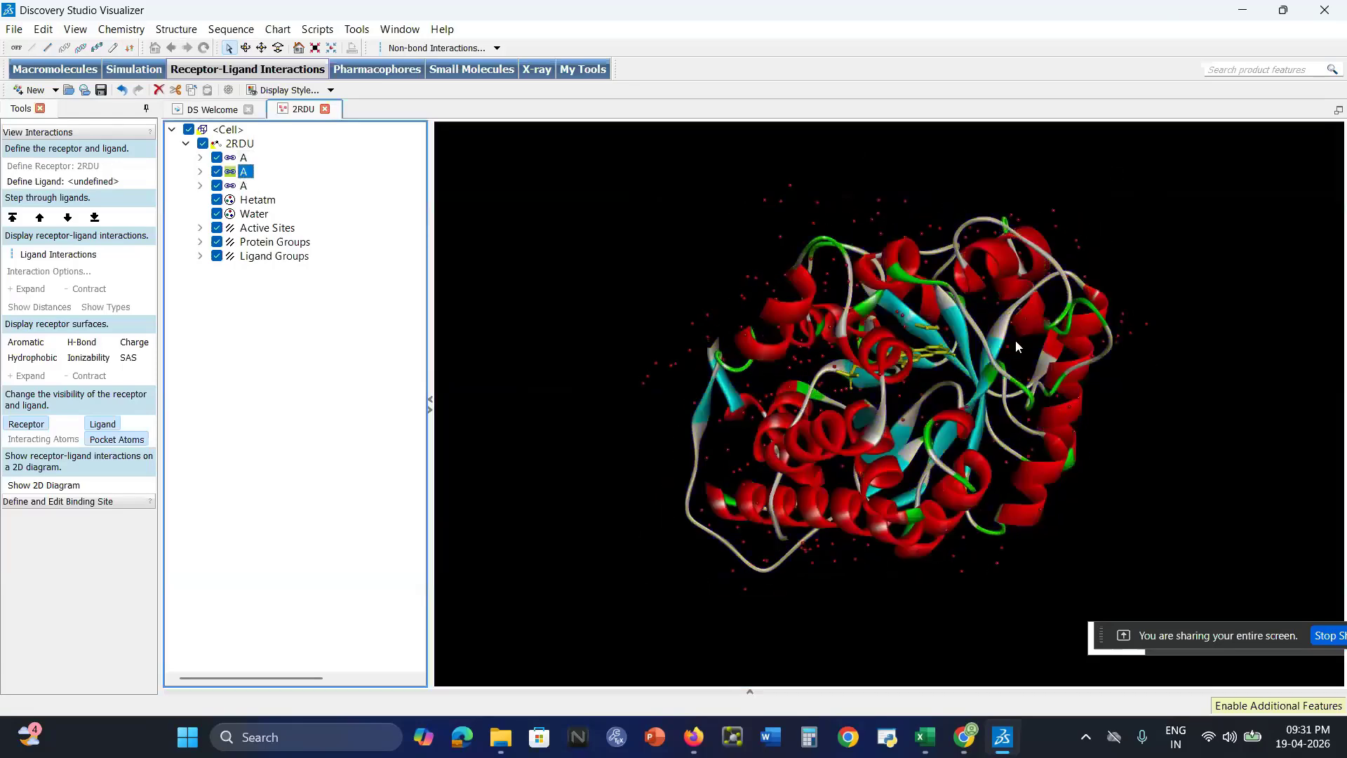
{"action": "right_click_drag", "start_coordinate": [1156, 374], "coordinate": [957, 358]}
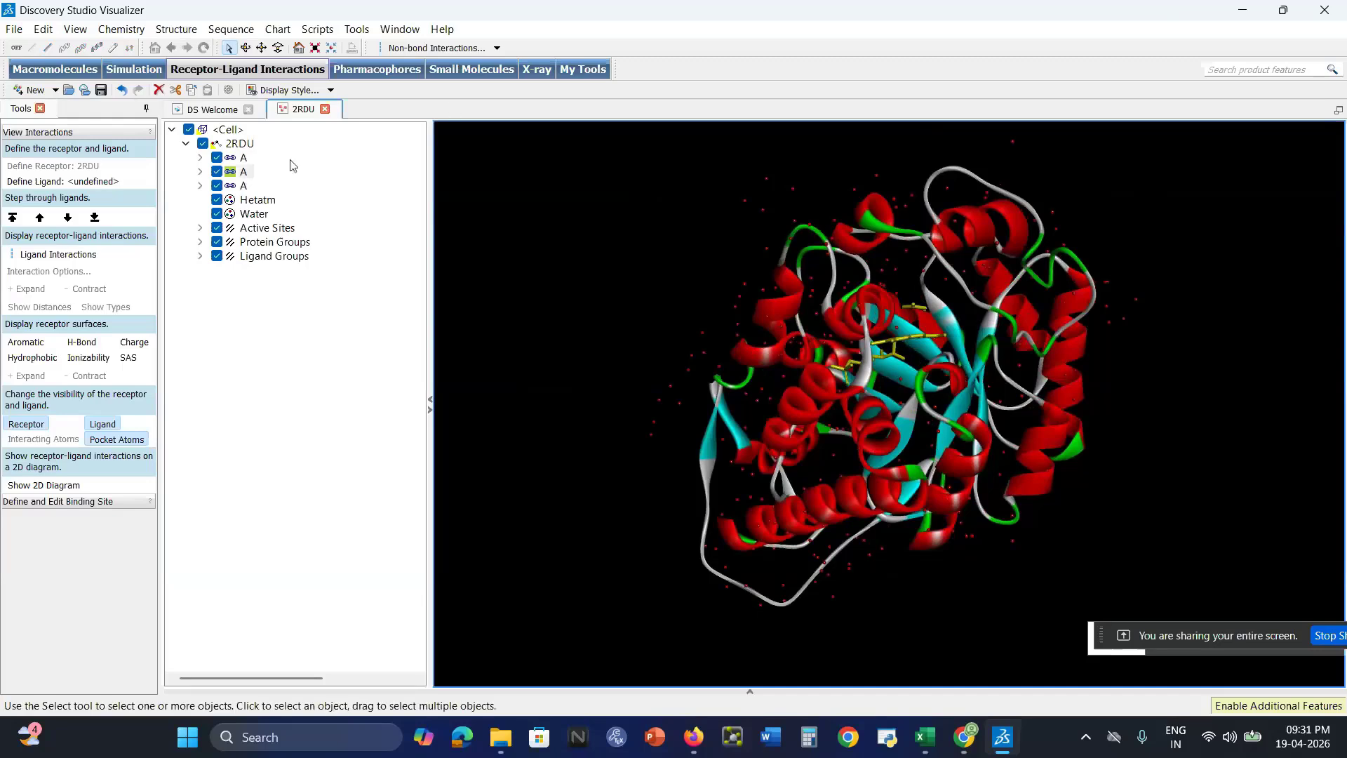
{"action": "left_click", "coordinate": [244, 185]}
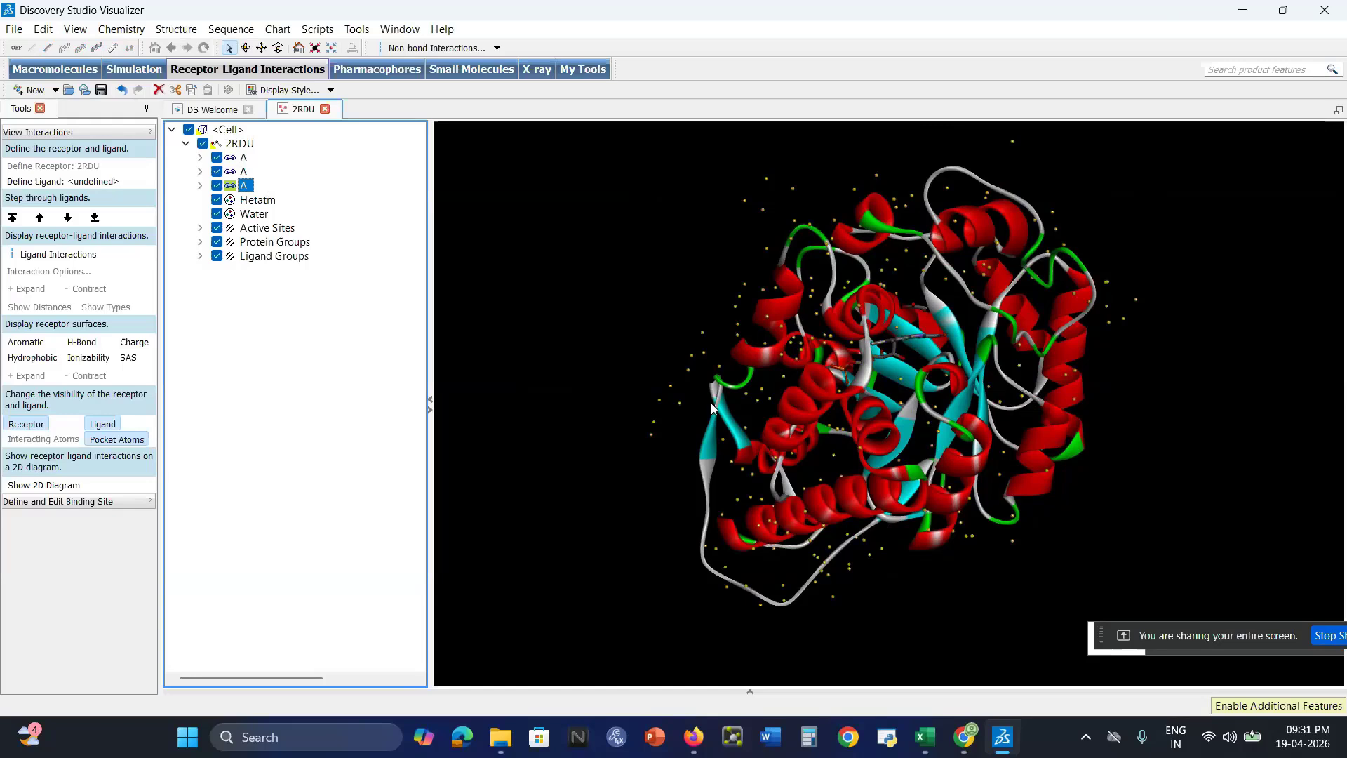
{"action": "key", "text": "Delete"}
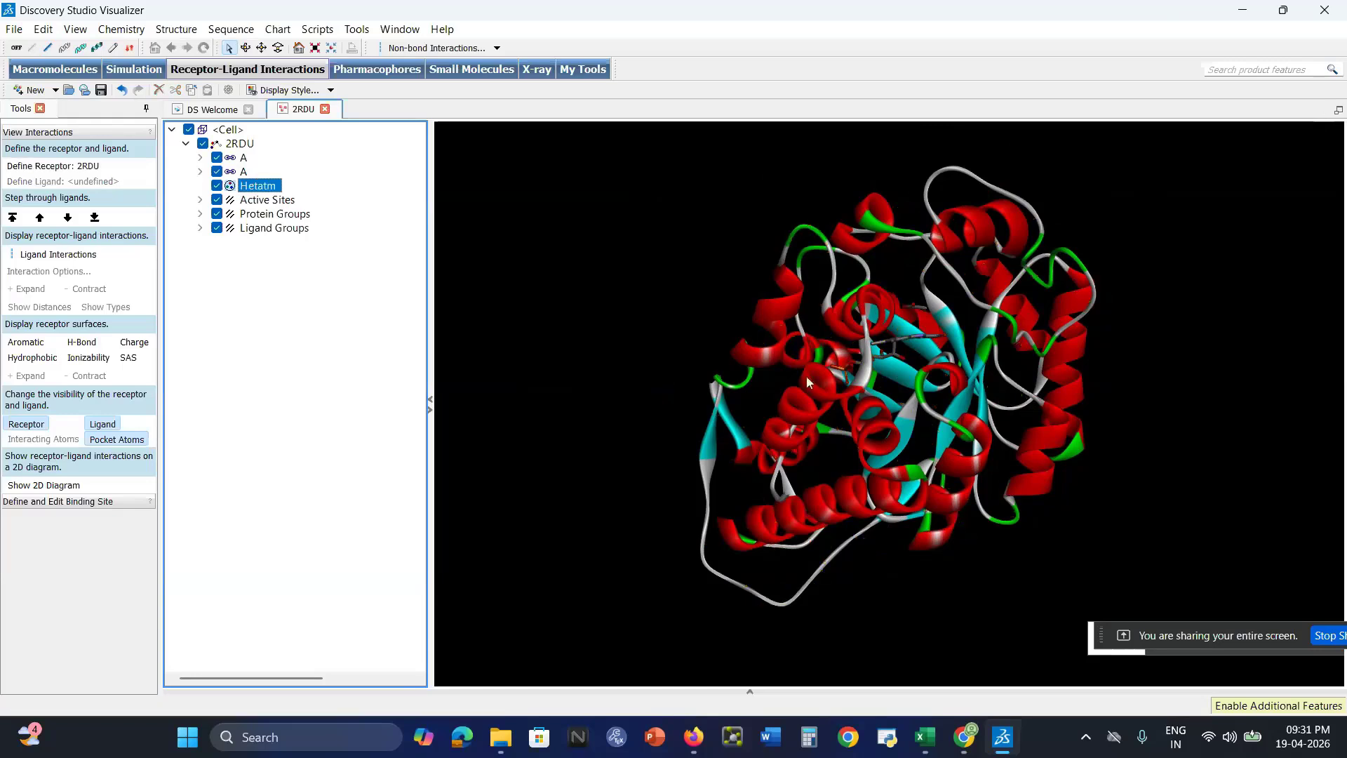
Select the ligand group A, check the search box fields on the SwissDock page in Chrome, and return to Discovery Studio Visualizer
{"action": "left_click", "coordinate": [230, 172]}
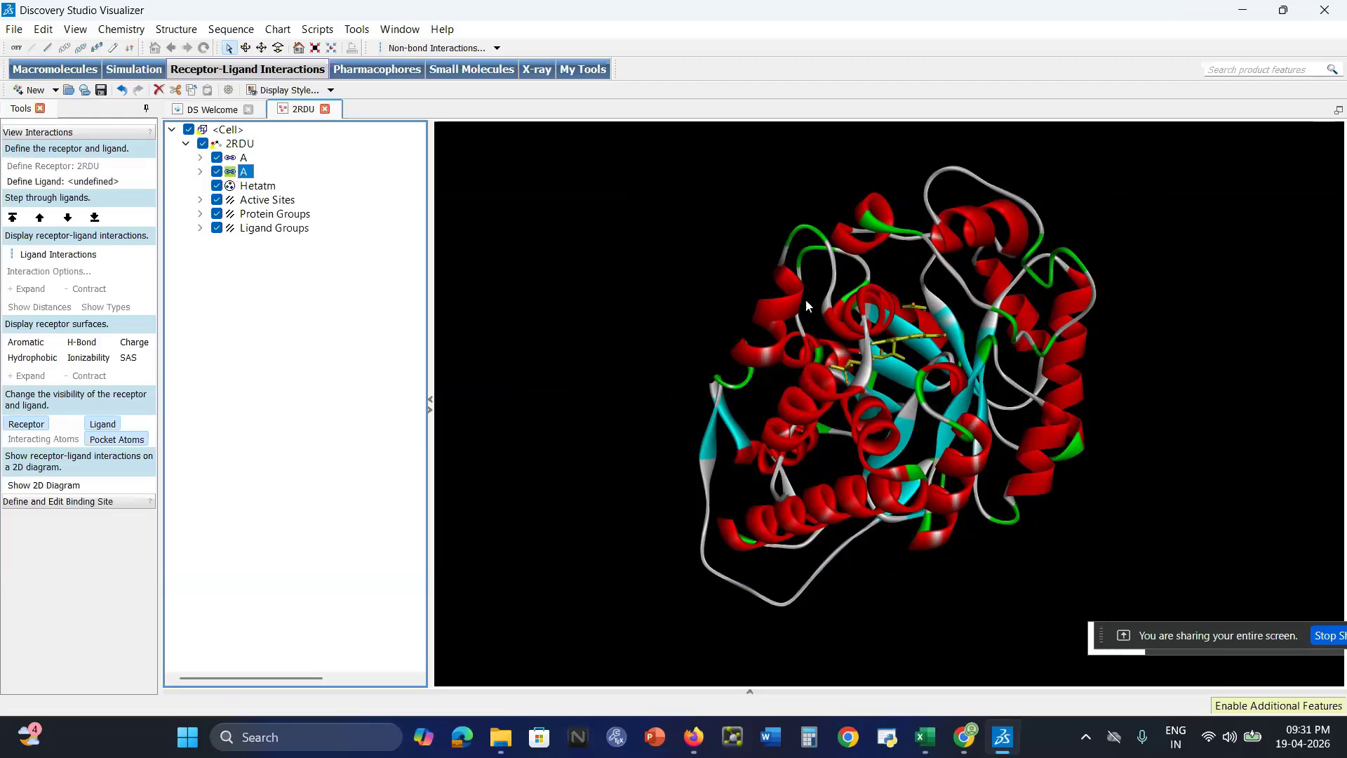
{"action": "left_click", "coordinate": [697, 742]}
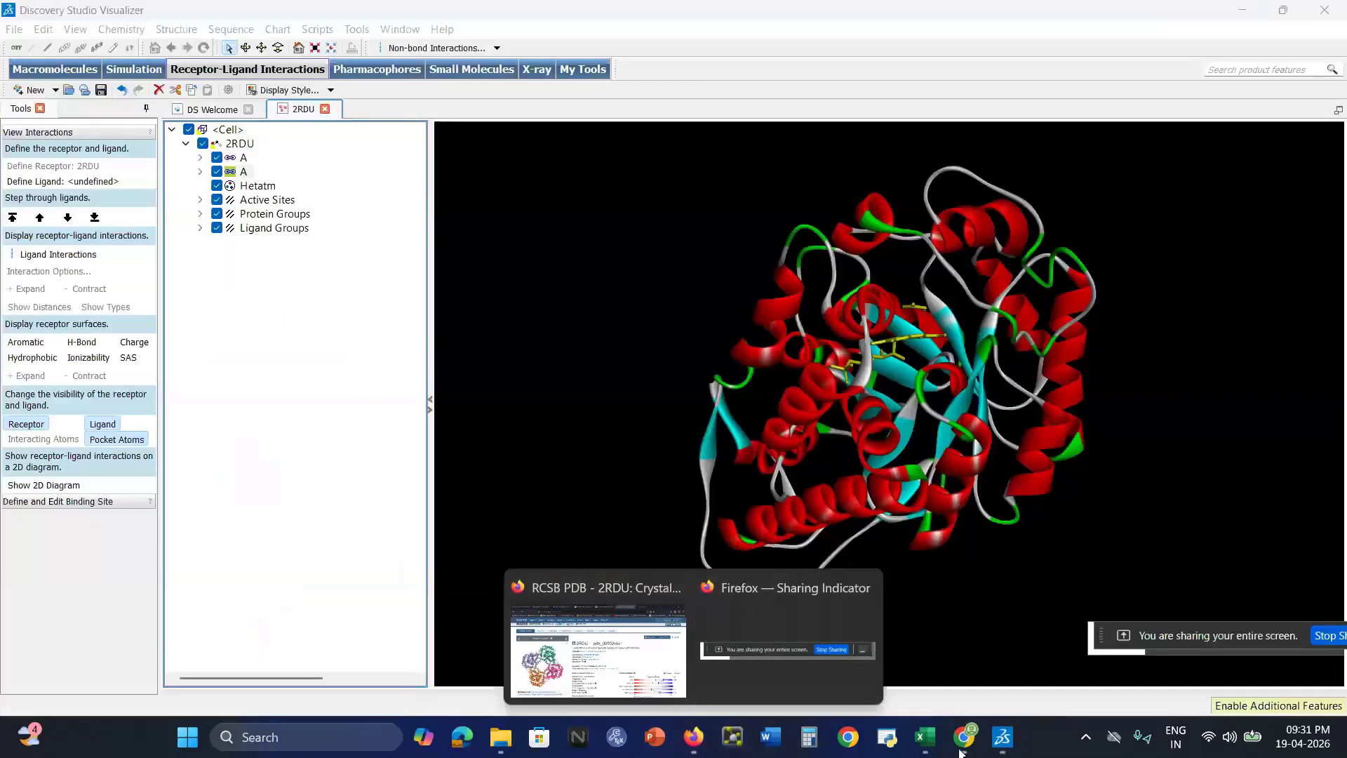
{"action": "left_click", "coordinate": [963, 747]}
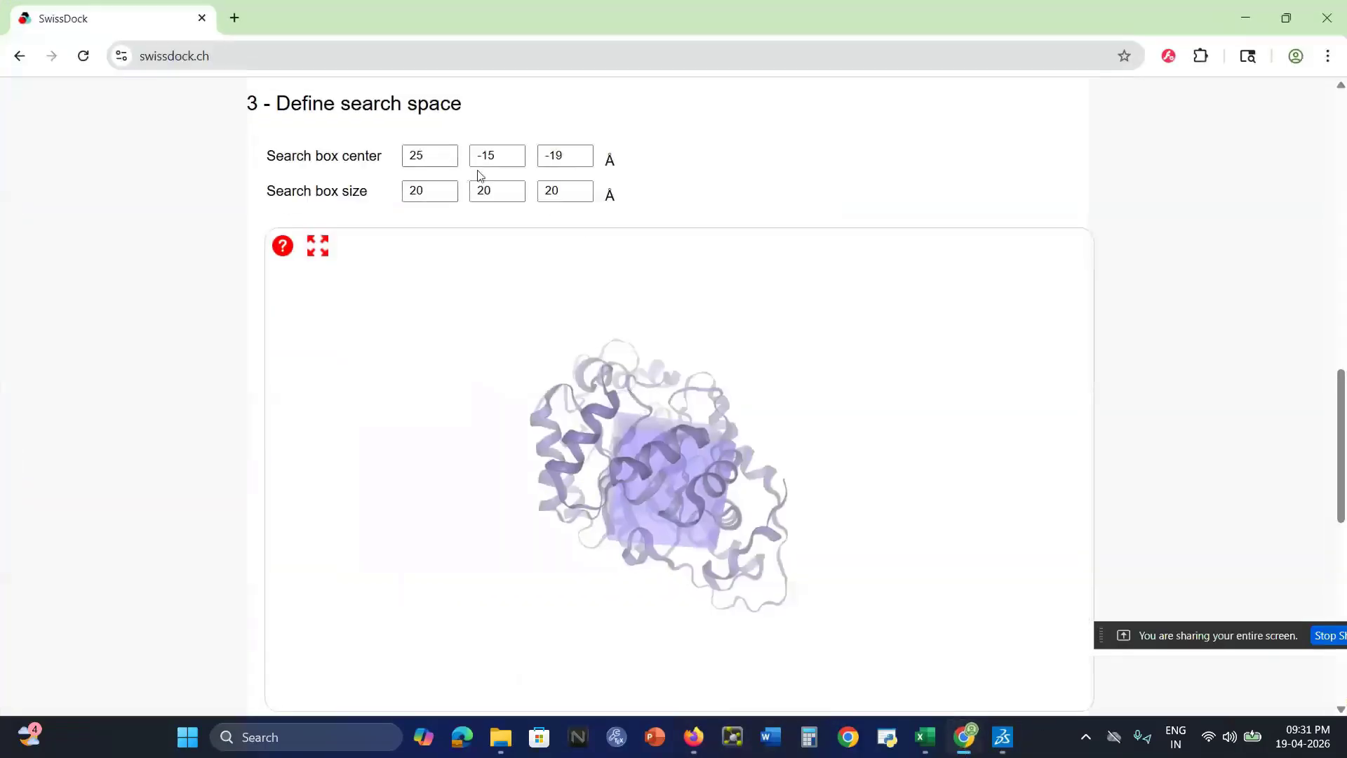
{"action": "left_click", "coordinate": [1000, 741]}
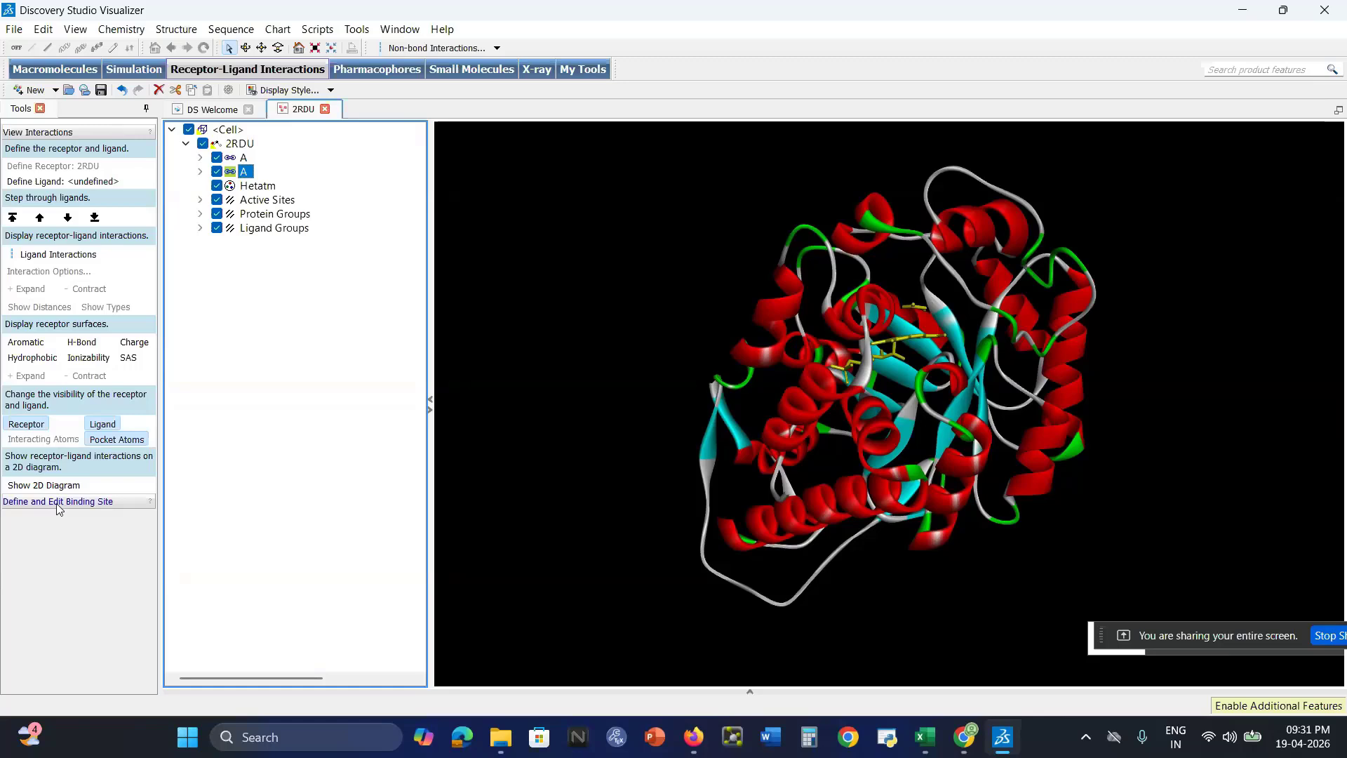
Define a binding site sphere from the selected ligand group A and rotate the protein to inspect it
{"action": "left_click", "coordinate": [112, 501]}
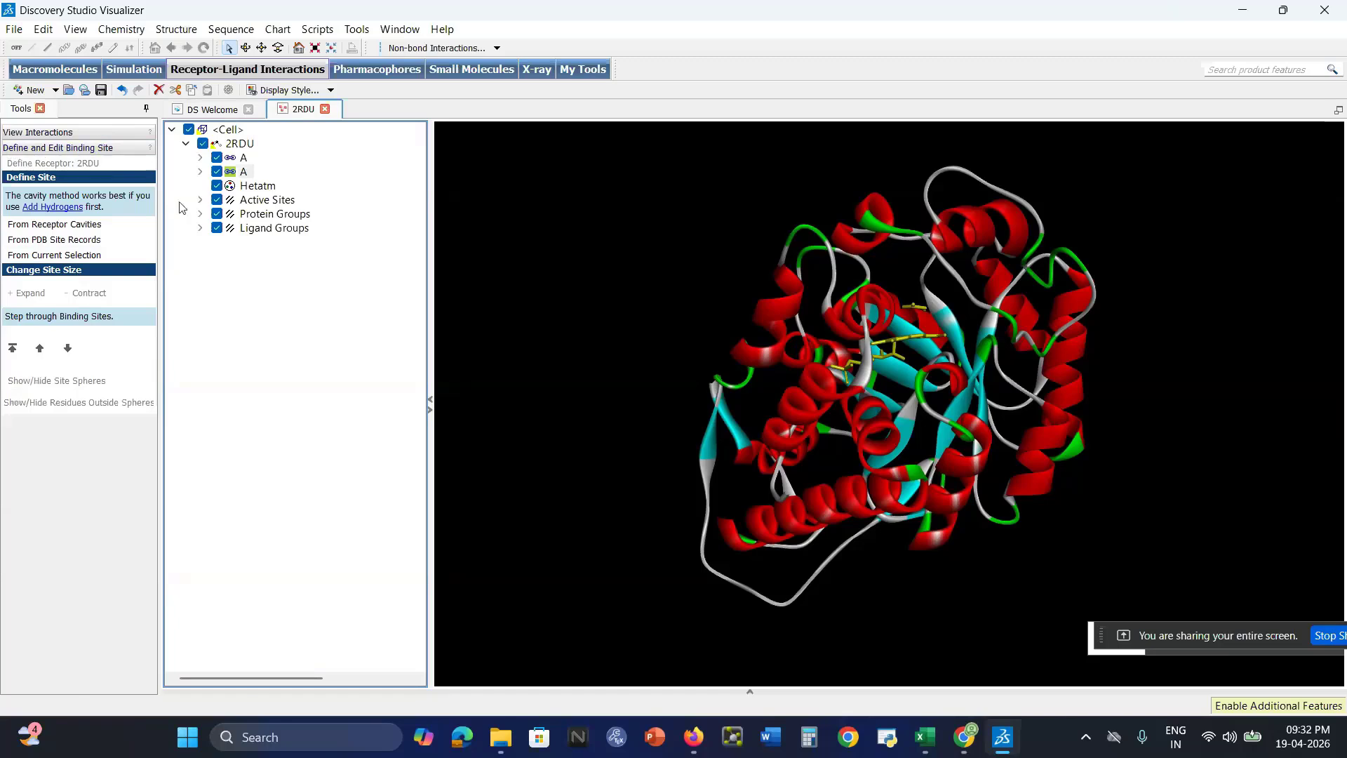
{"action": "left_click", "coordinate": [244, 172]}
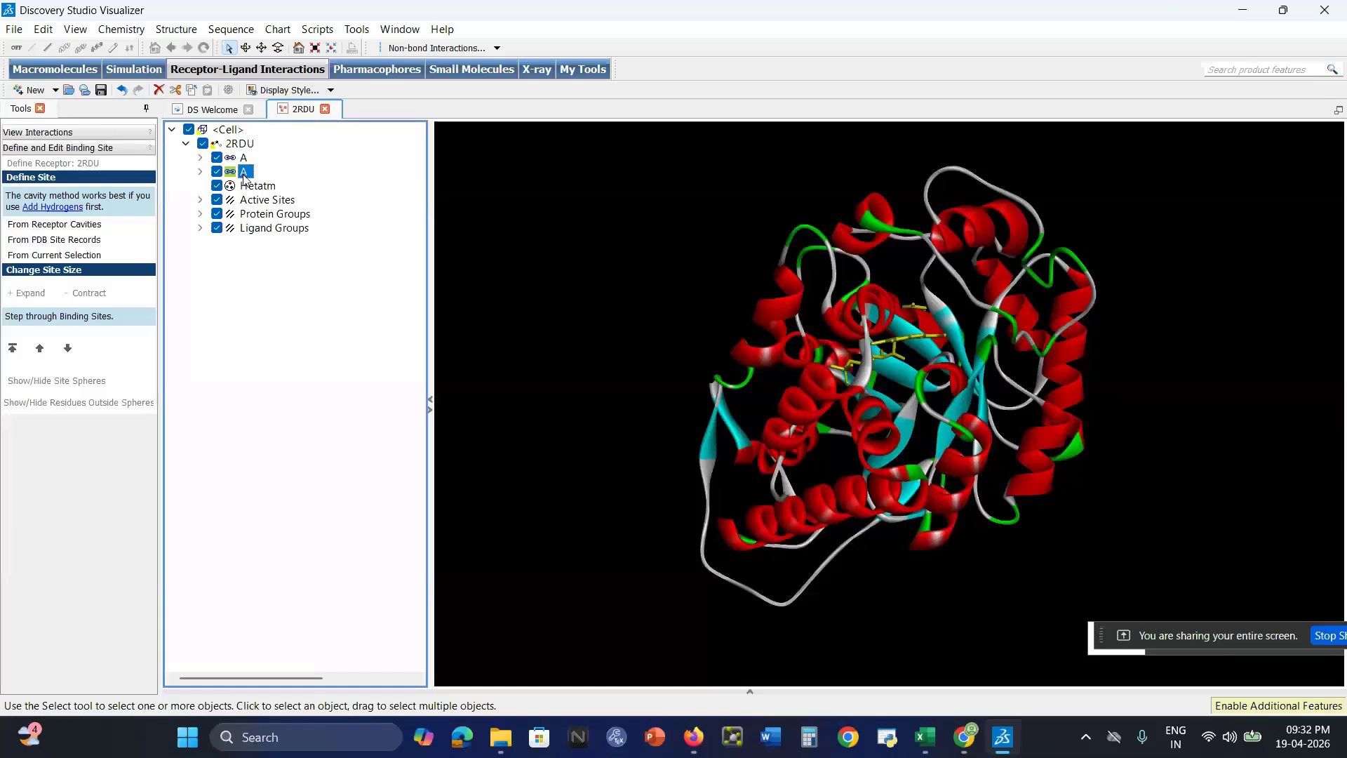
{"action": "left_click", "coordinate": [67, 255]}
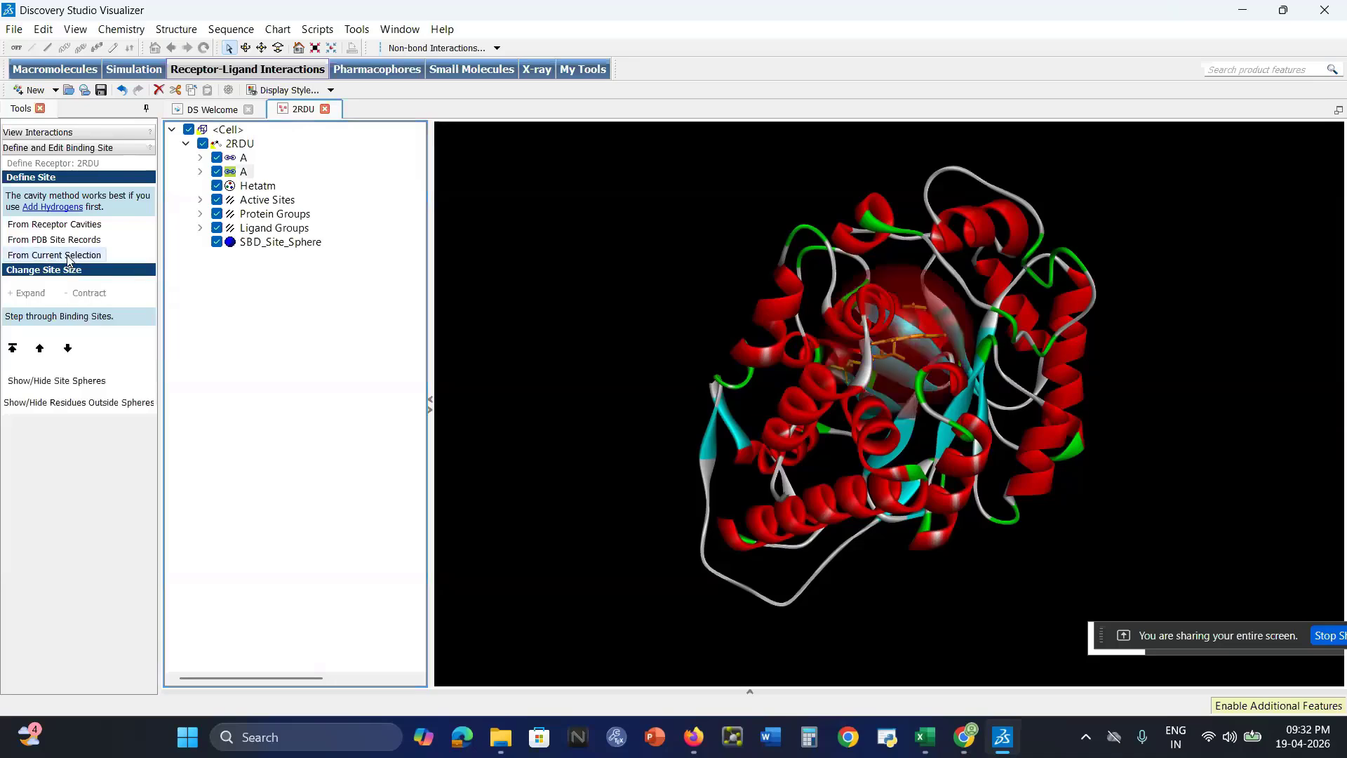
{"action": "right_click_drag", "start_coordinate": [870, 398], "coordinate": [898, 344]}
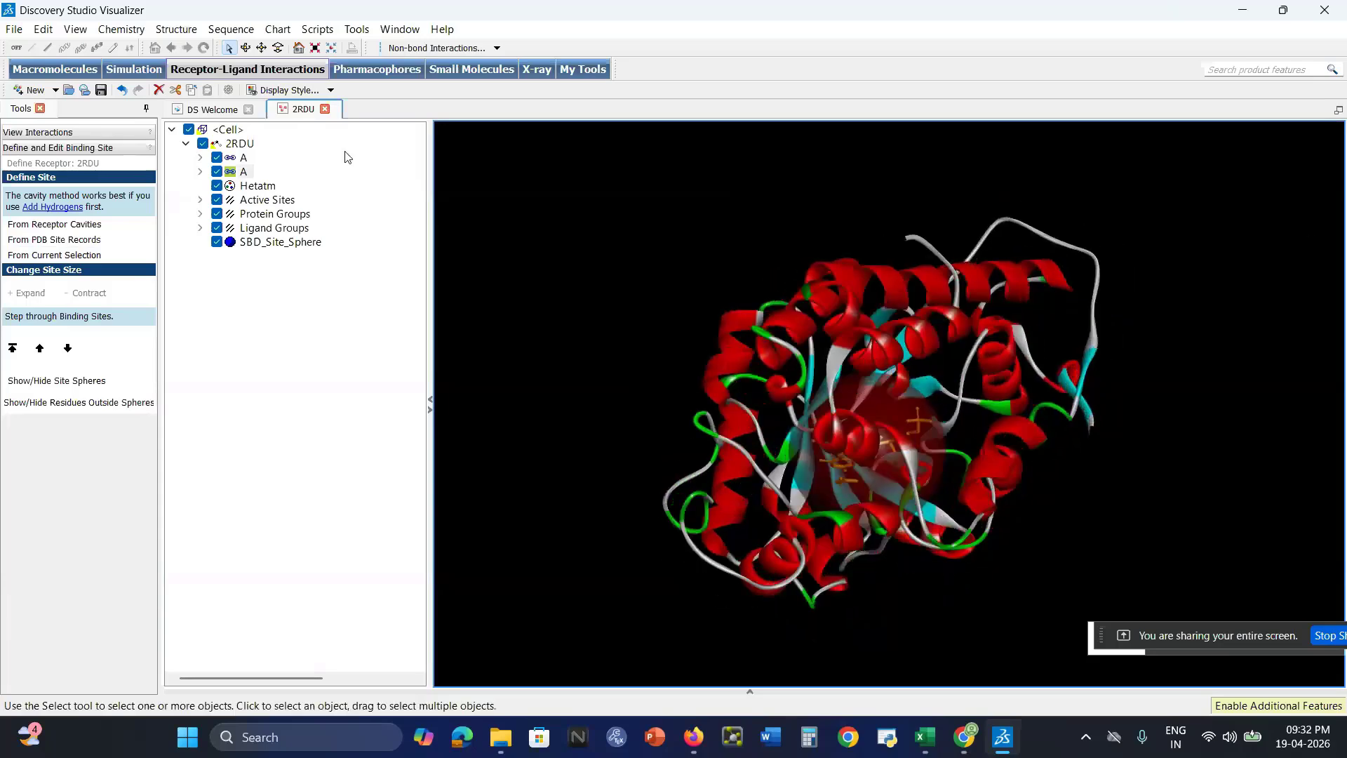
Open the attributes of the binding site sphere and read its XYZ center coordinates
{"action": "left_click", "coordinate": [273, 245]}
{"action": "right_click", "coordinate": [275, 243]}
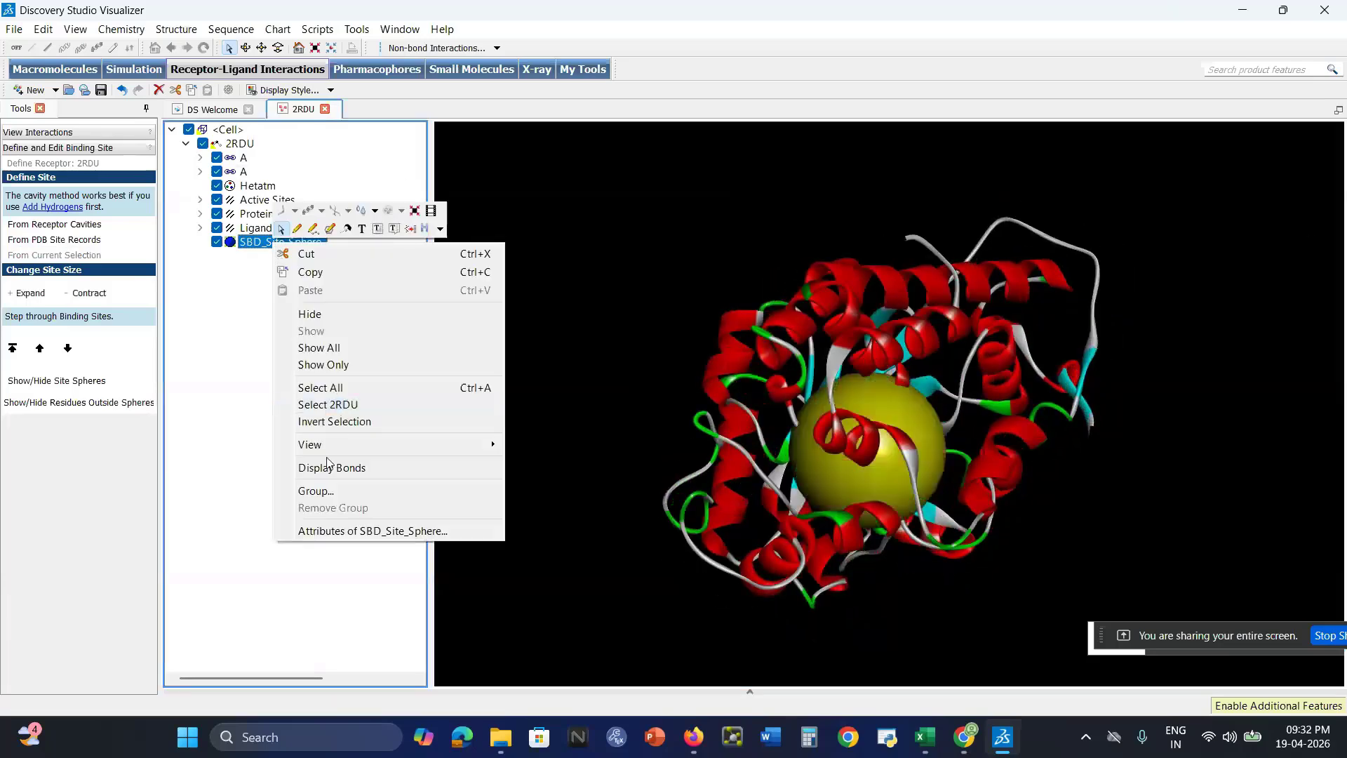
{"action": "left_click", "coordinate": [353, 532]}
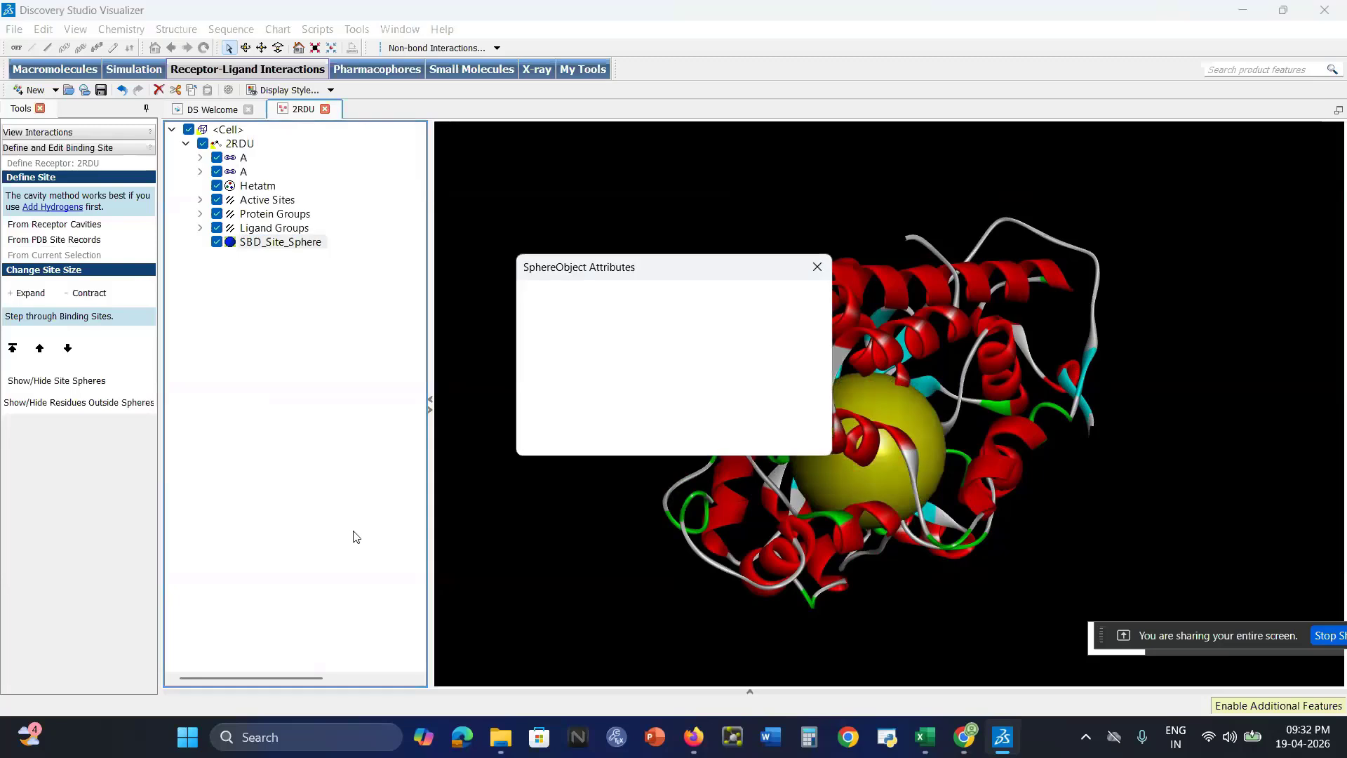
{"action": "left_click", "coordinate": [680, 391]}
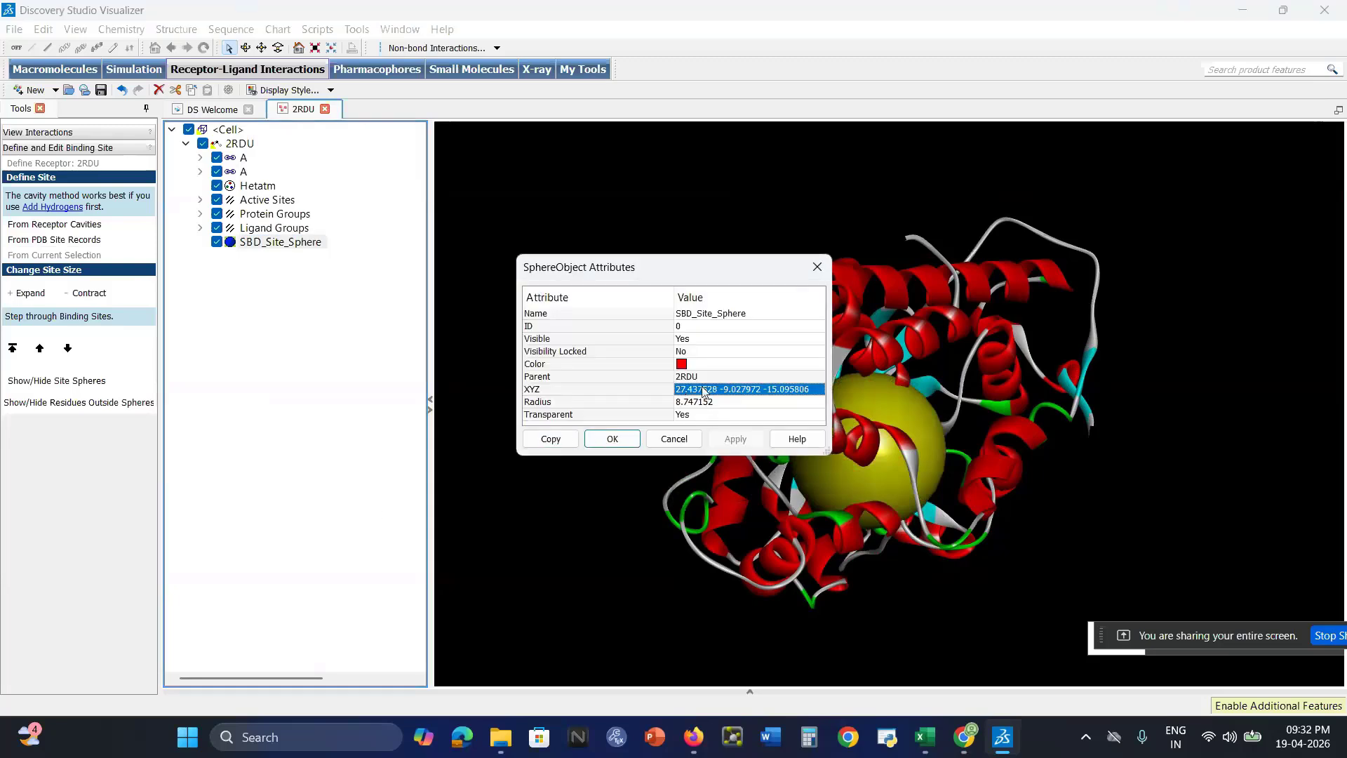
{"action": "left_click", "coordinate": [697, 388]}
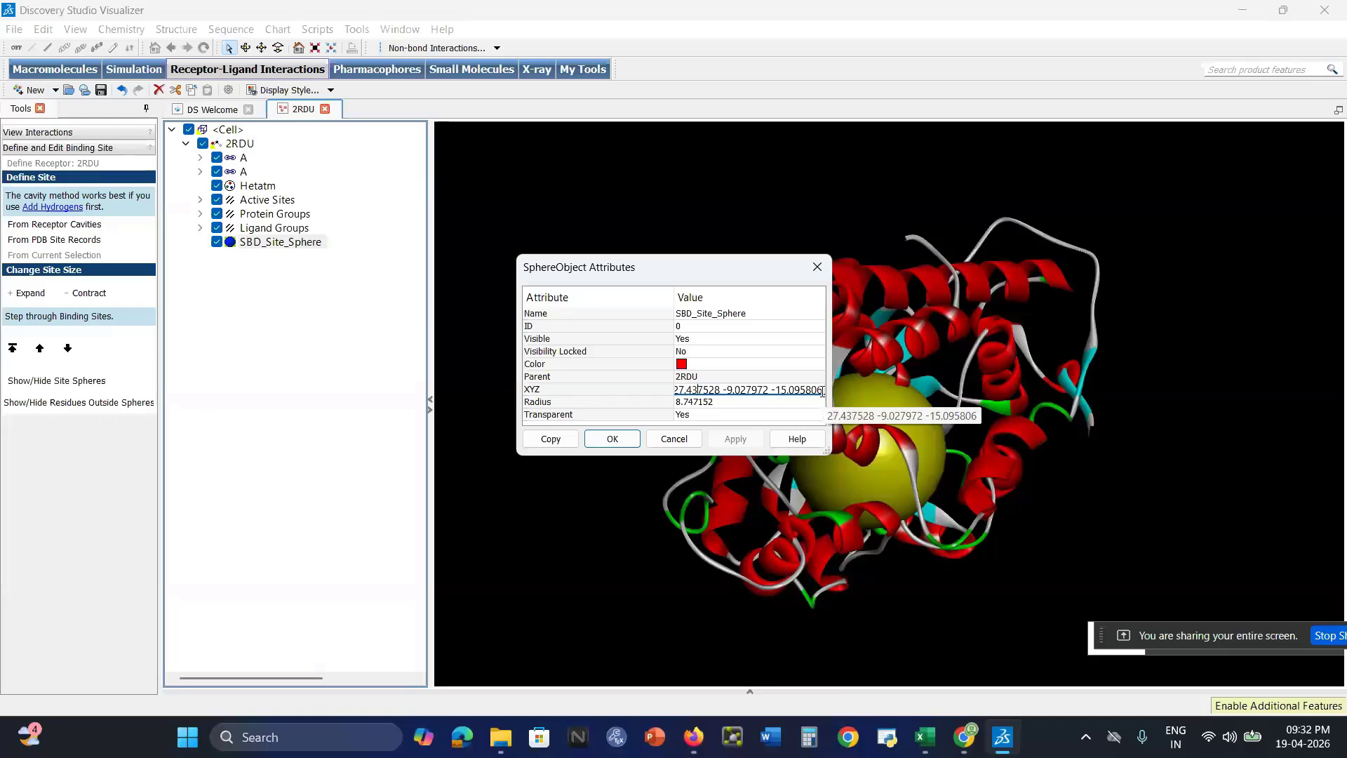
Switch to SwissDock in Chrome and set the search box center to 27, -9, -15 Å
{"action": "left_click", "coordinate": [964, 737]}
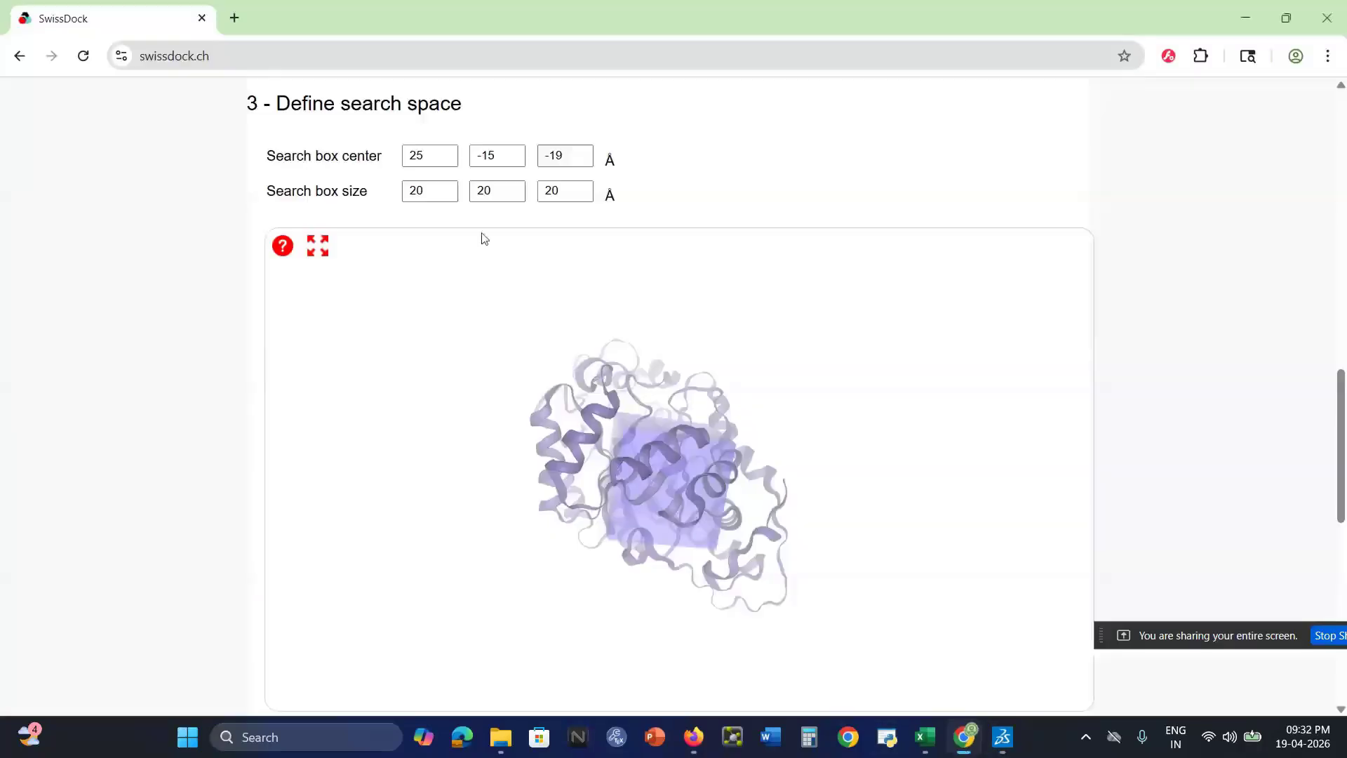
{"action": "left_click", "coordinate": [433, 155]}
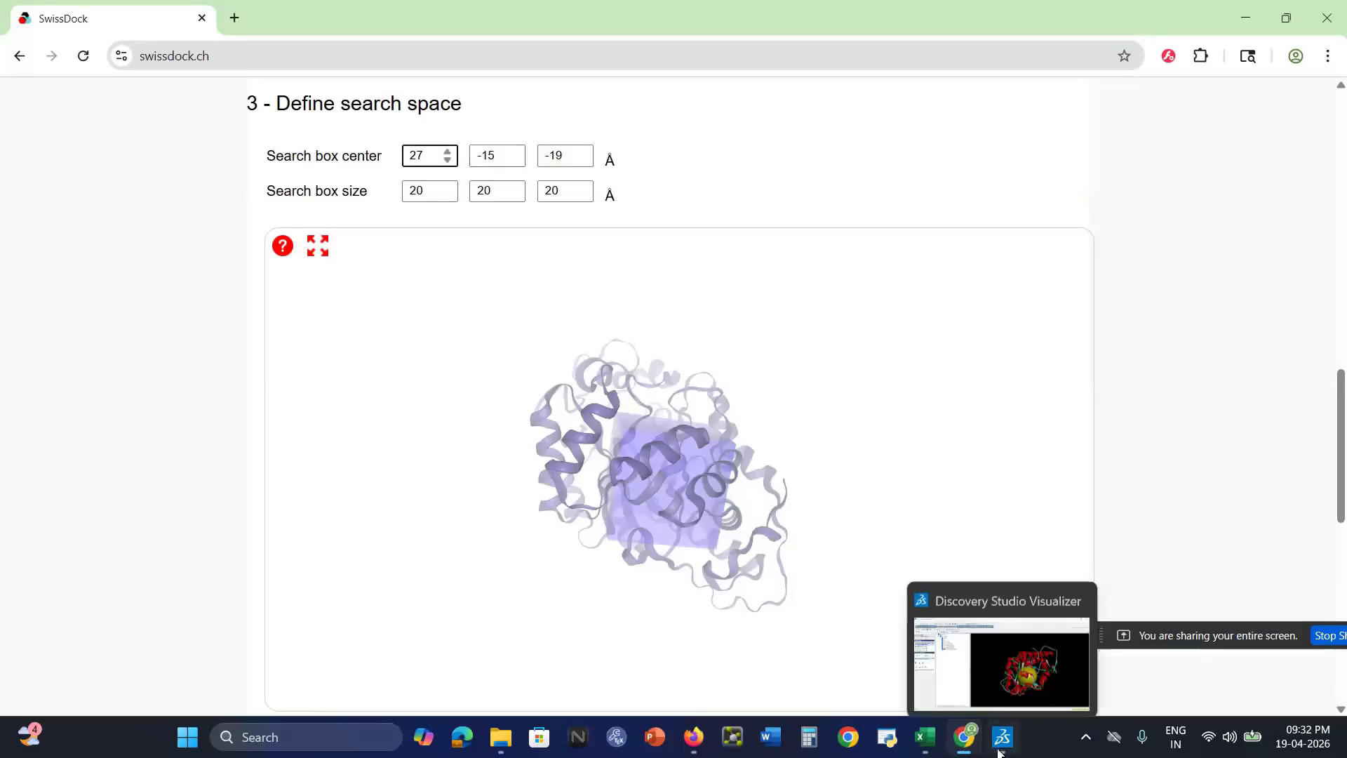
{"action": "left_click", "coordinate": [515, 151]}
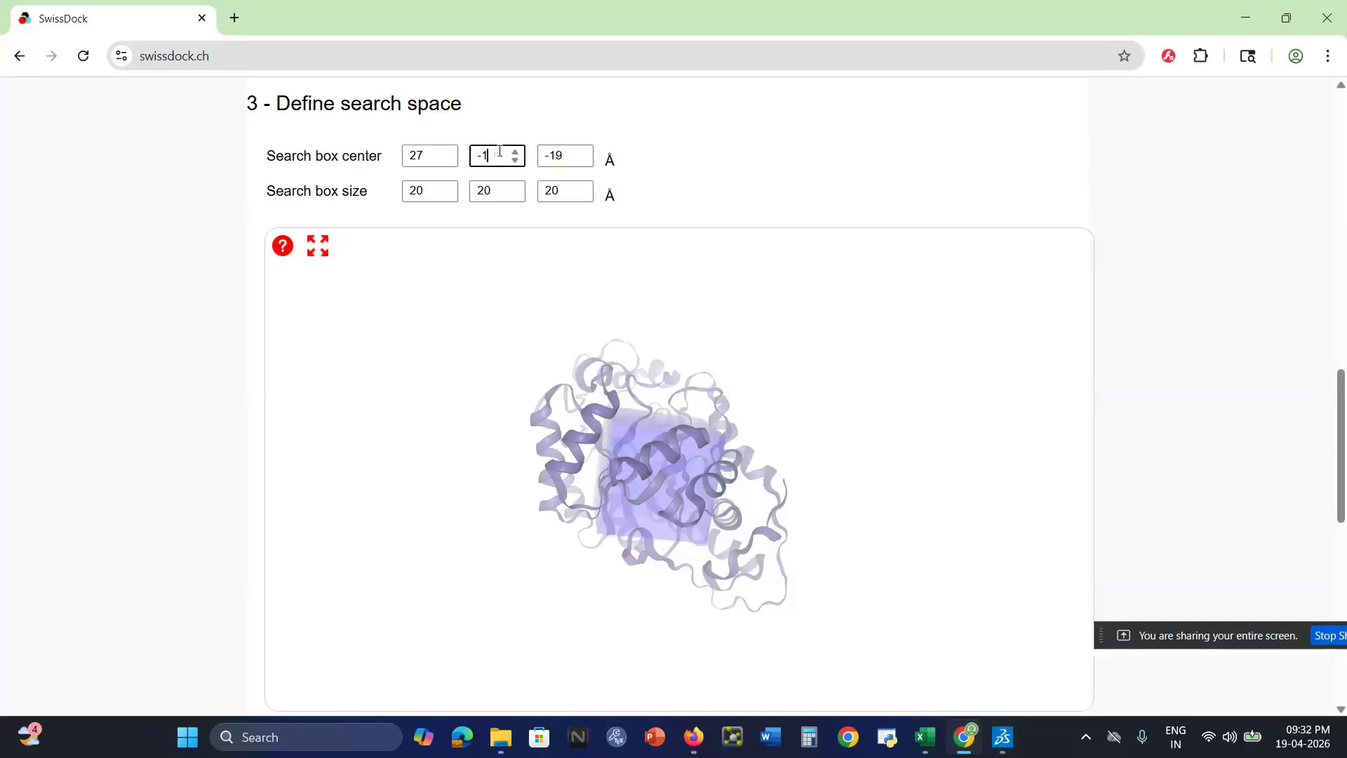
{"action": "left_click", "coordinate": [572, 156]}
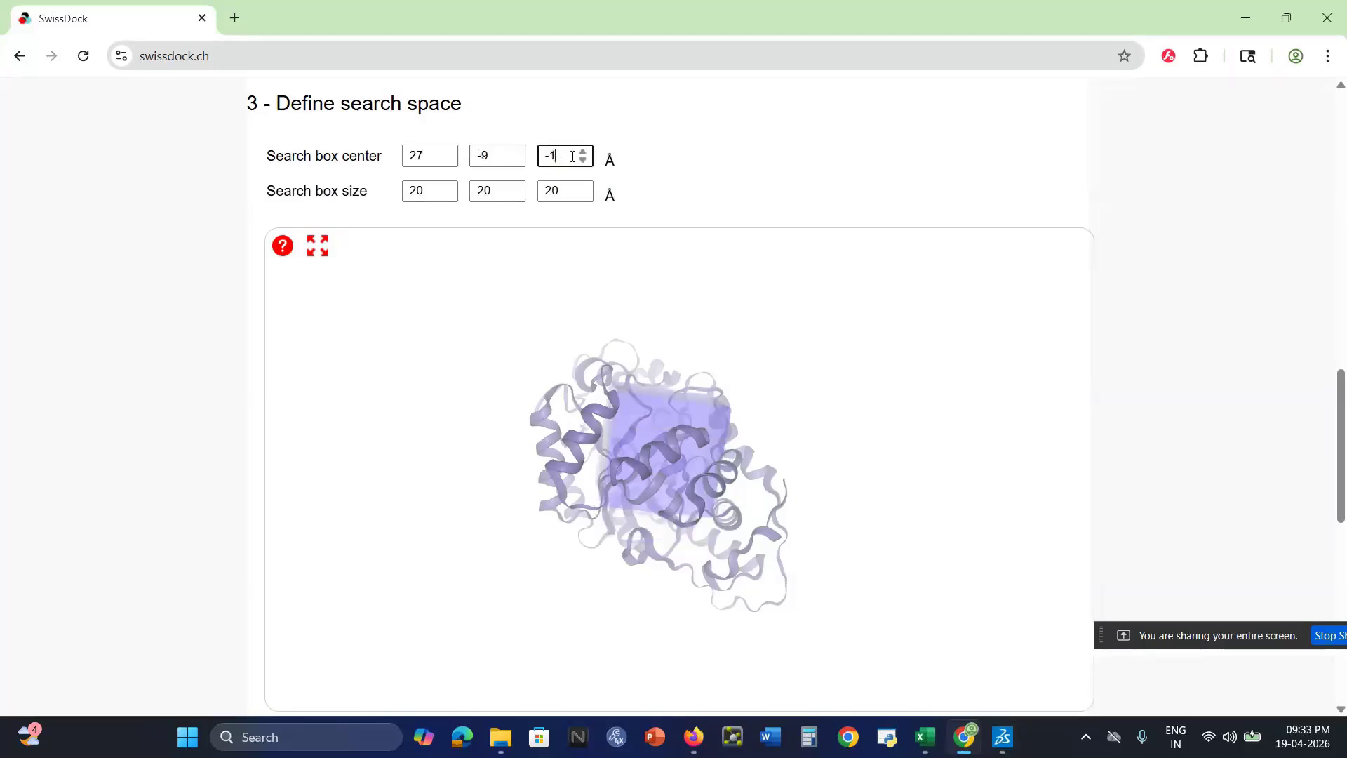
Set the search box size to 15 Å in all three dimensions
{"action": "left_click", "coordinate": [431, 192]}
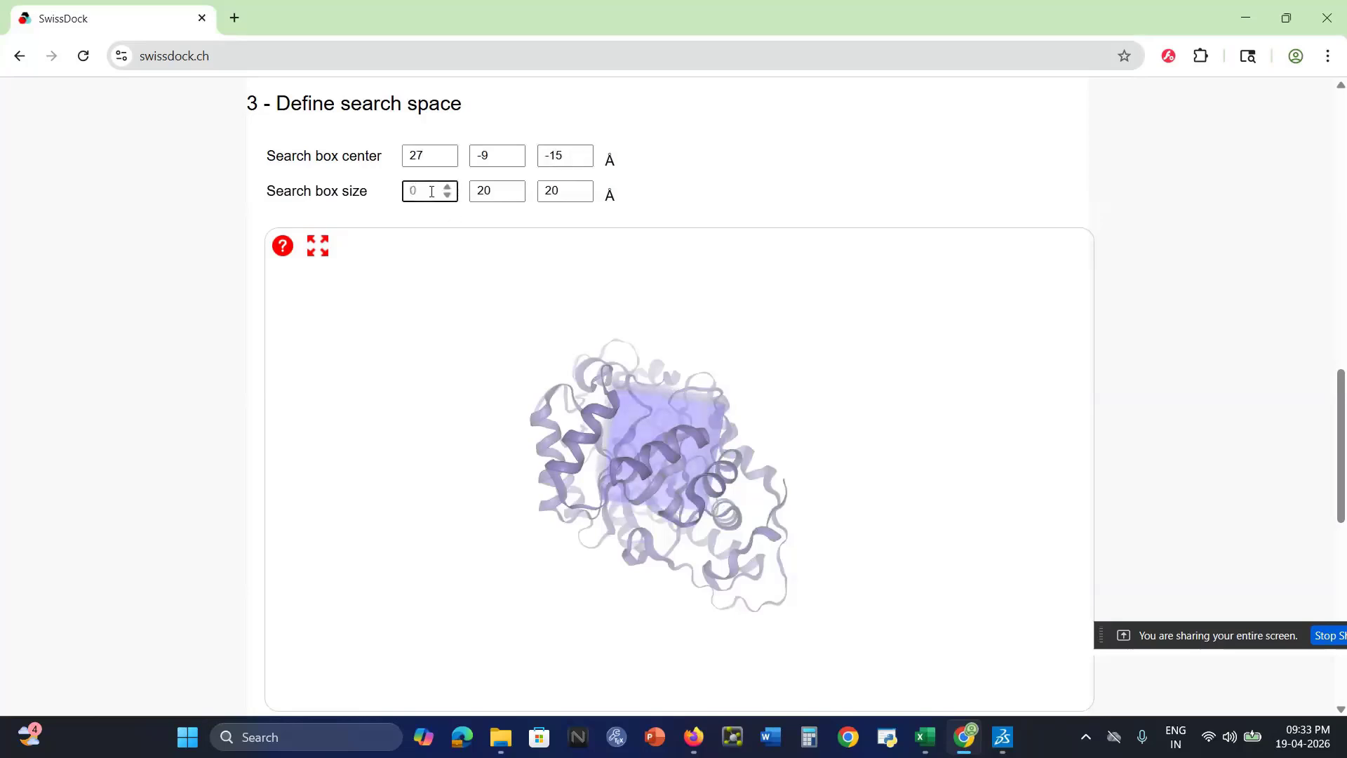
{"action": "left_click", "coordinate": [506, 192]}
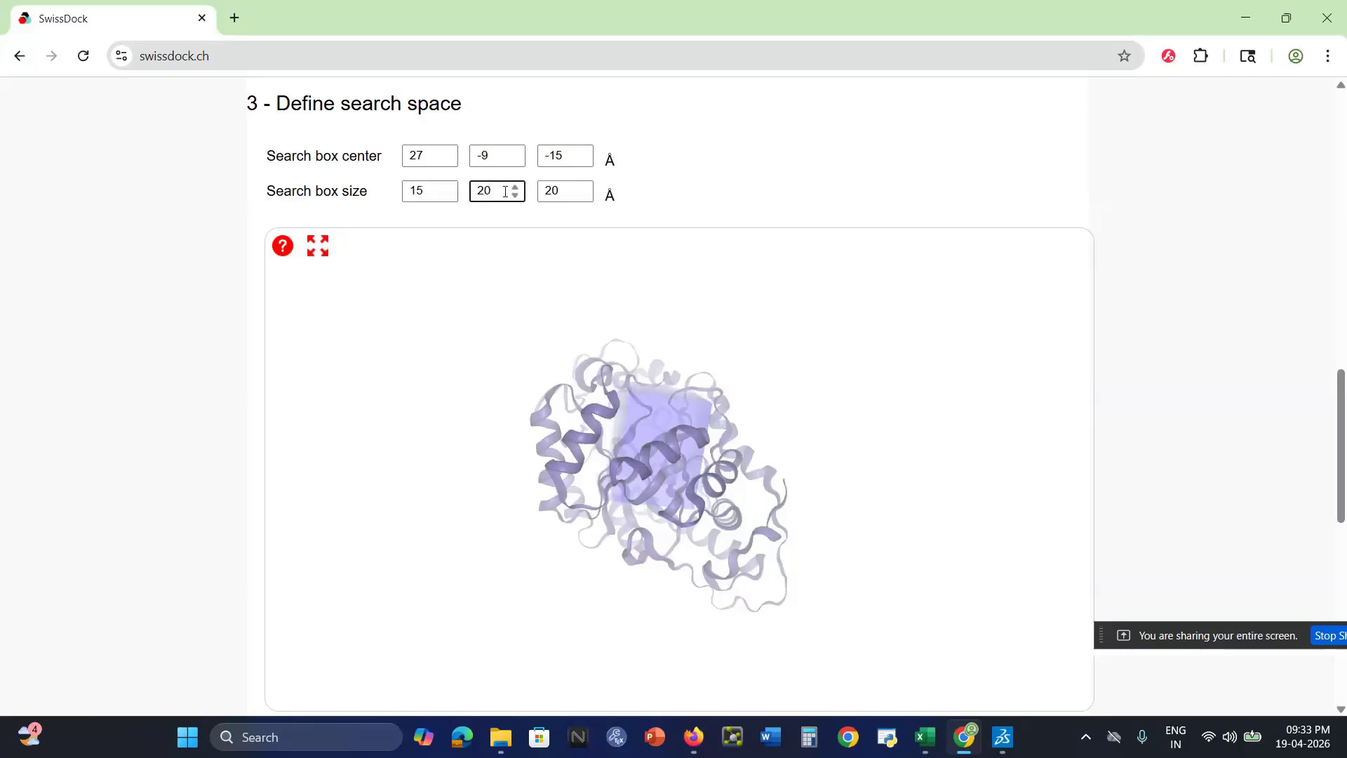
{"action": "left_click", "coordinate": [569, 191]}
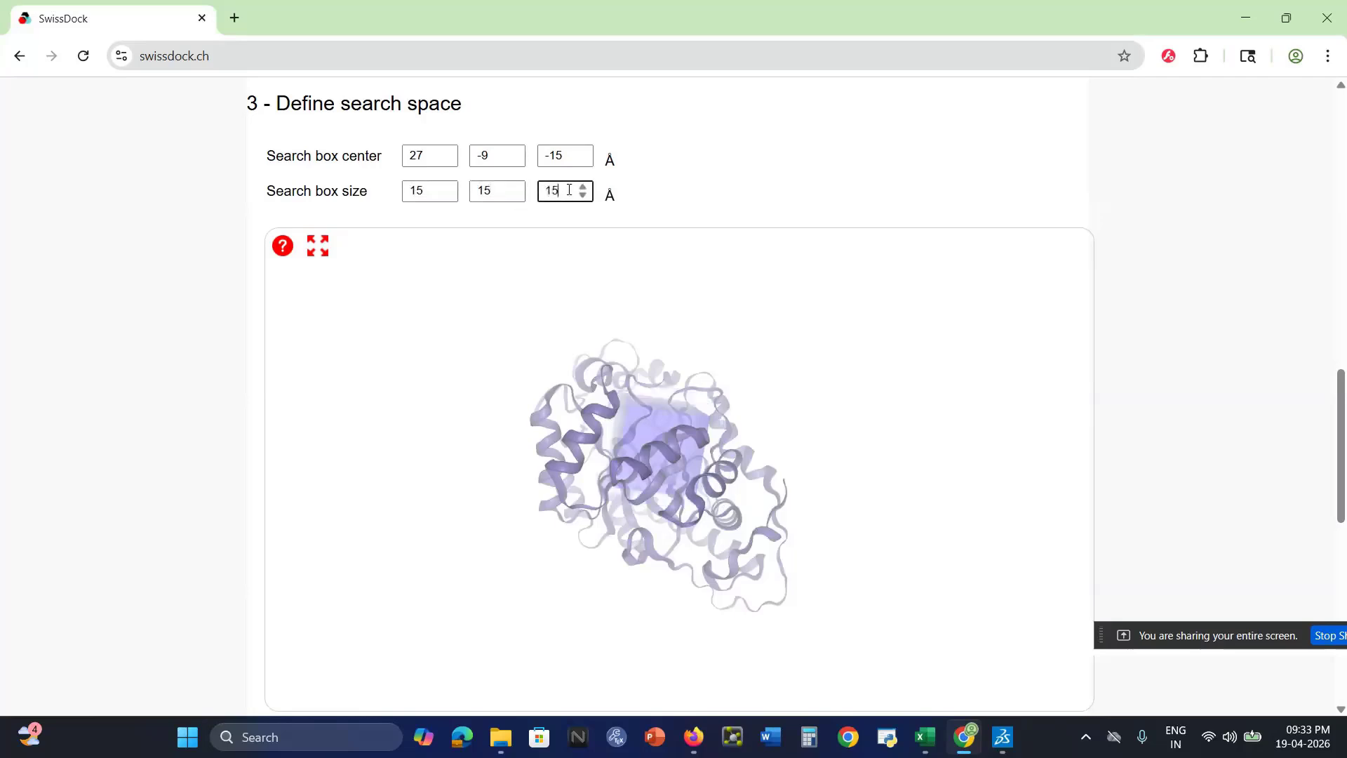
Rotate the protein in the 3D viewer to inspect where the search box sits in the structure
{"action": "left_click", "coordinate": [720, 159]}
{"action": "right_click_drag", "start_coordinate": [710, 454], "coordinate": [650, 452]}
{"action": "left_click_drag", "start_coordinate": [559, 454], "coordinate": [701, 546]}
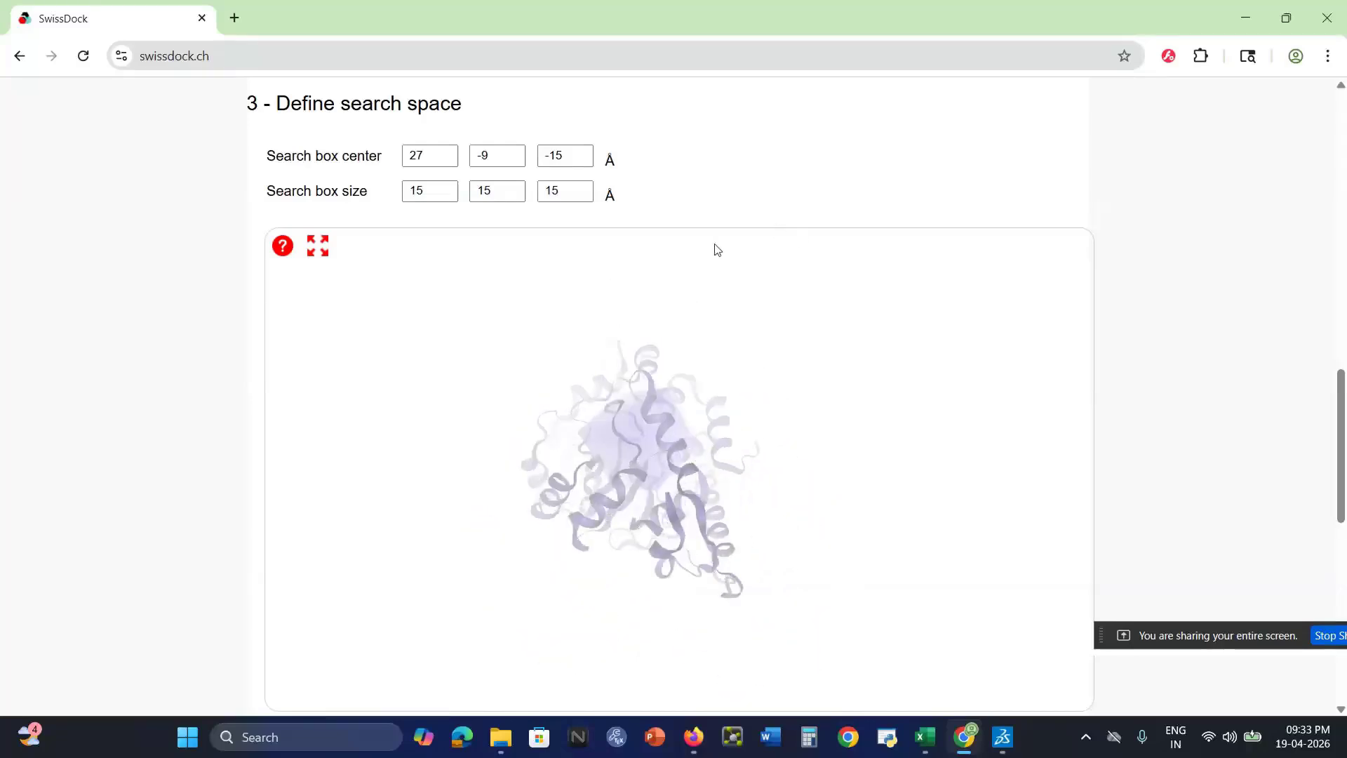
Run the parameter check with the number of RIC at 1 and review the submitted ligand, target and search space settings
{"action": "scroll", "coordinate": [1344, 392], "scroll_direction": "down", "scroll_amount": 7}
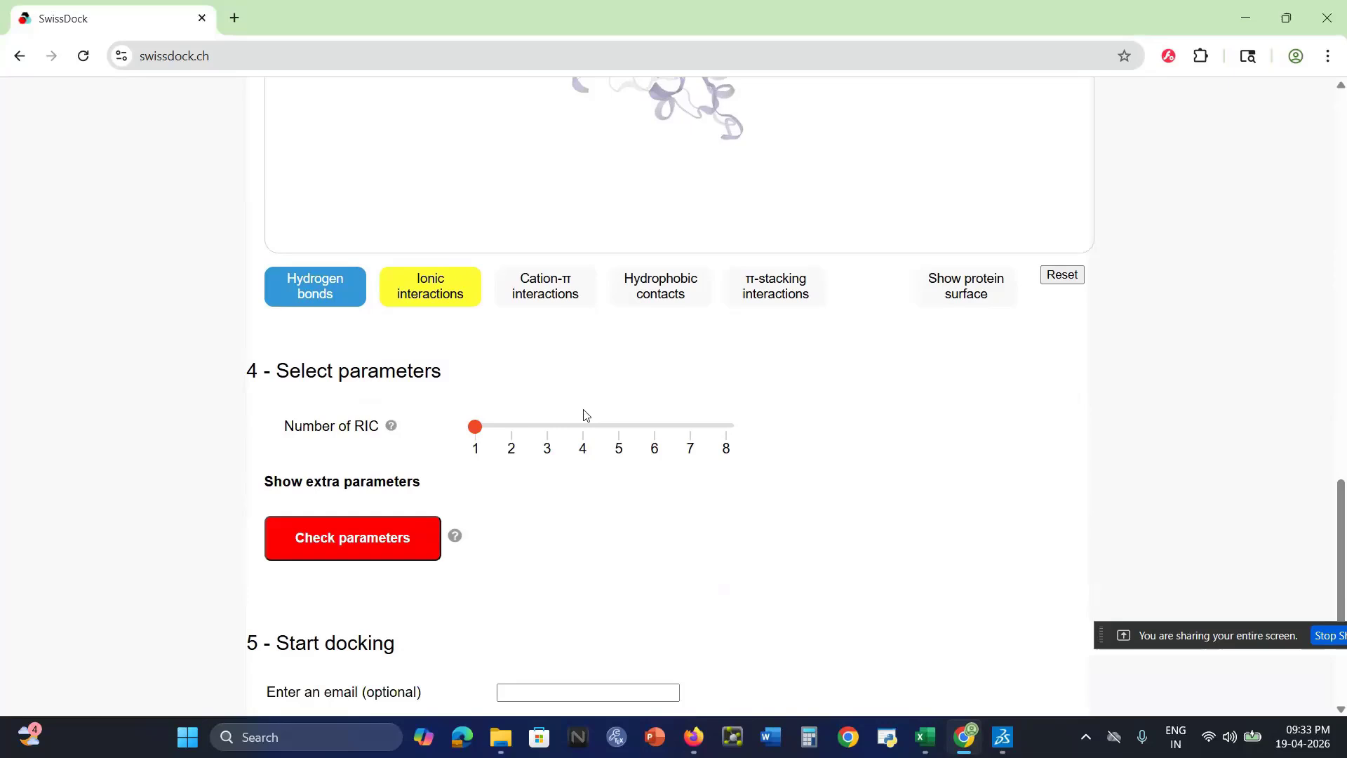
{"action": "left_click", "coordinate": [325, 554]}
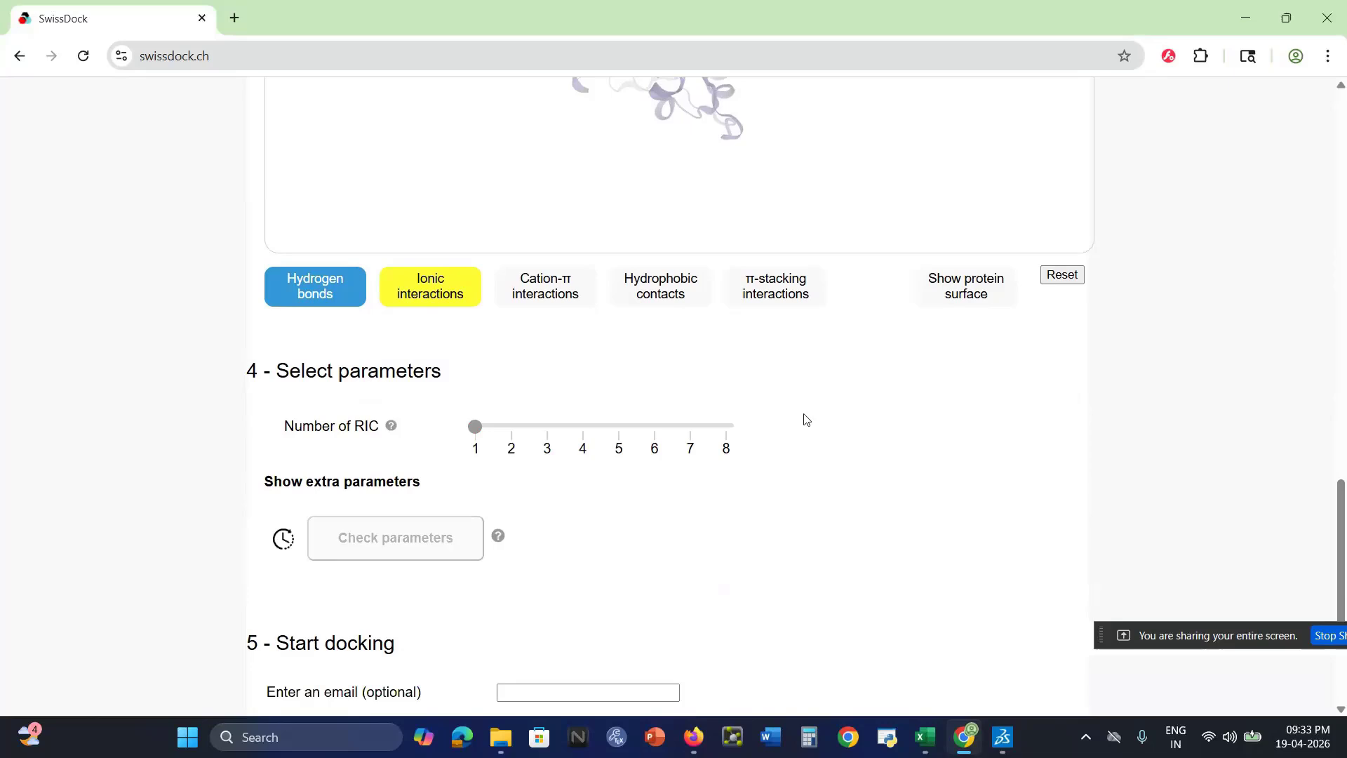
{"action": "scroll", "coordinate": [806, 420], "scroll_direction": "up", "scroll_amount": 8}
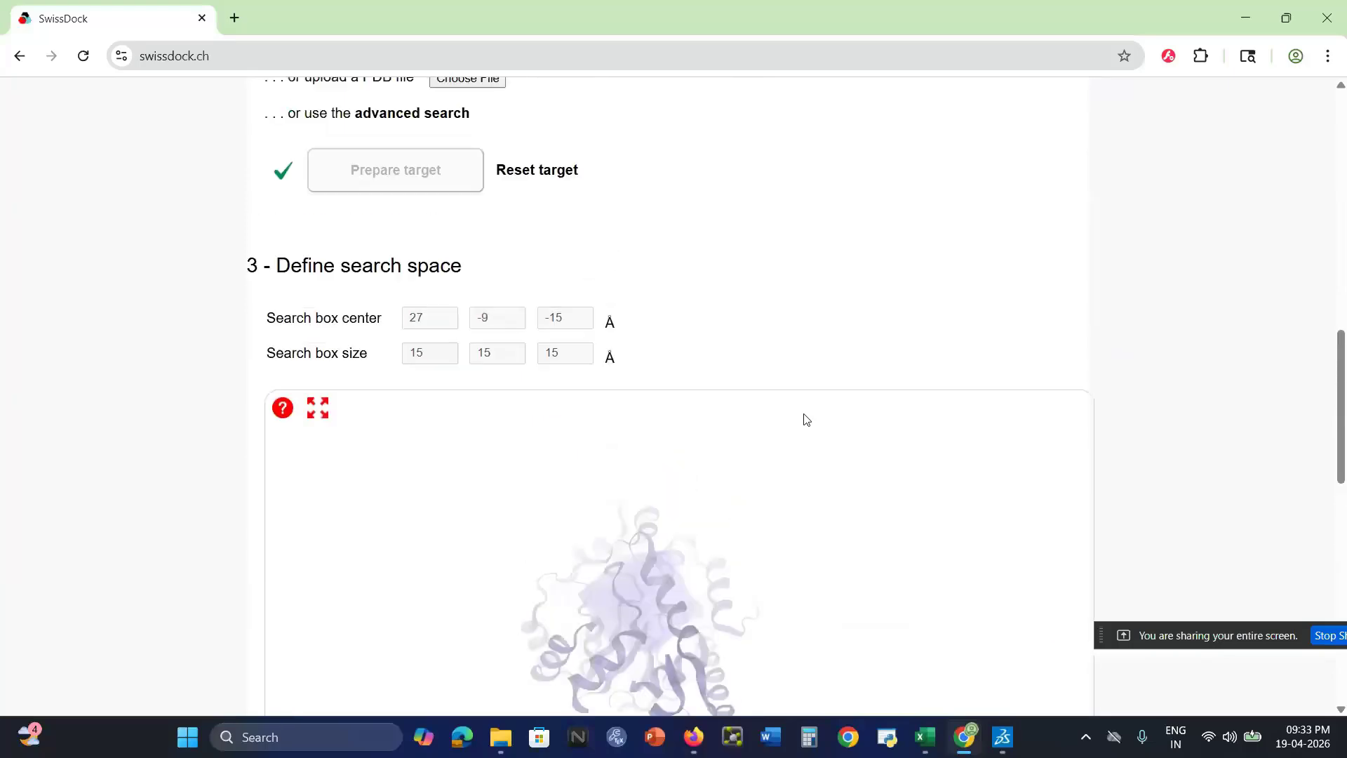
{"action": "scroll", "coordinate": [806, 420], "scroll_direction": "up", "scroll_amount": 6}
{"action": "scroll", "coordinate": [806, 420], "scroll_direction": "down", "scroll_amount": 6}
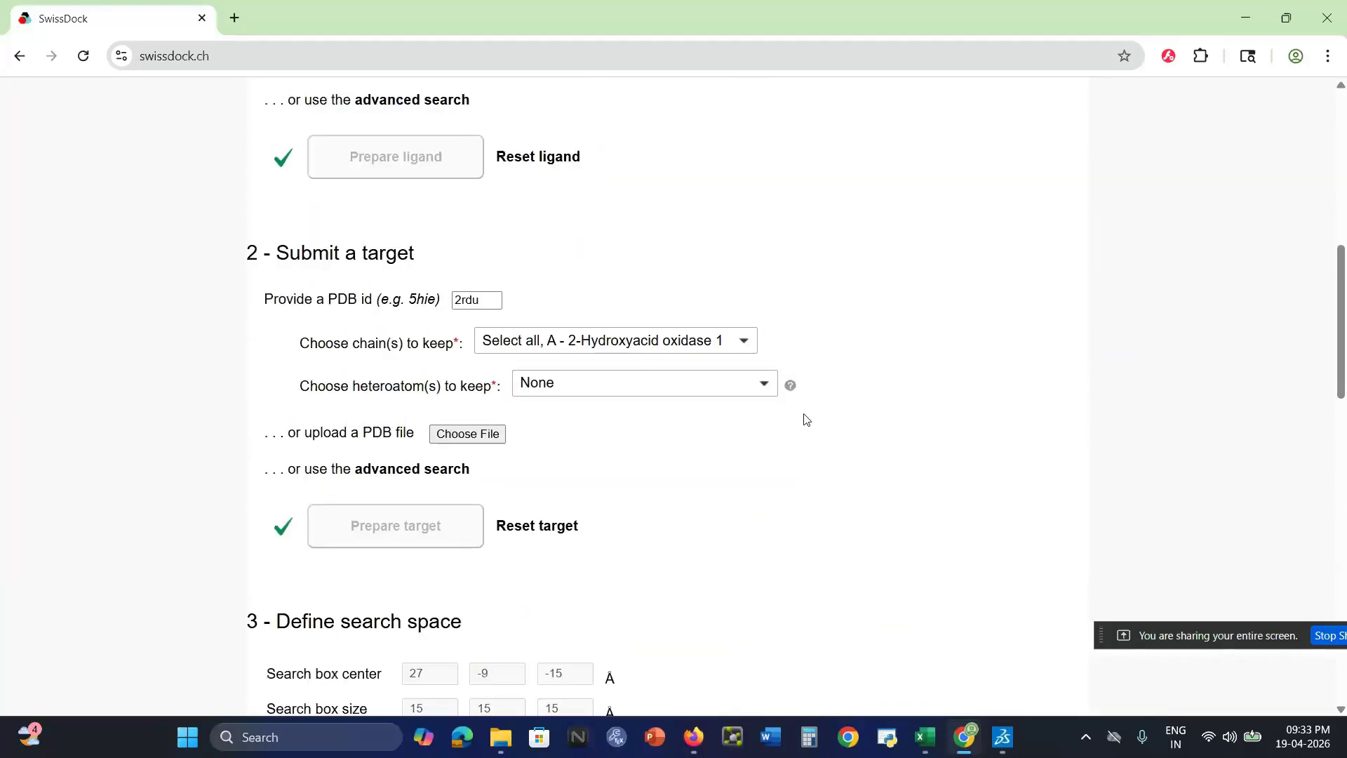
{"action": "scroll", "coordinate": [806, 420], "scroll_direction": "down", "scroll_amount": 10}
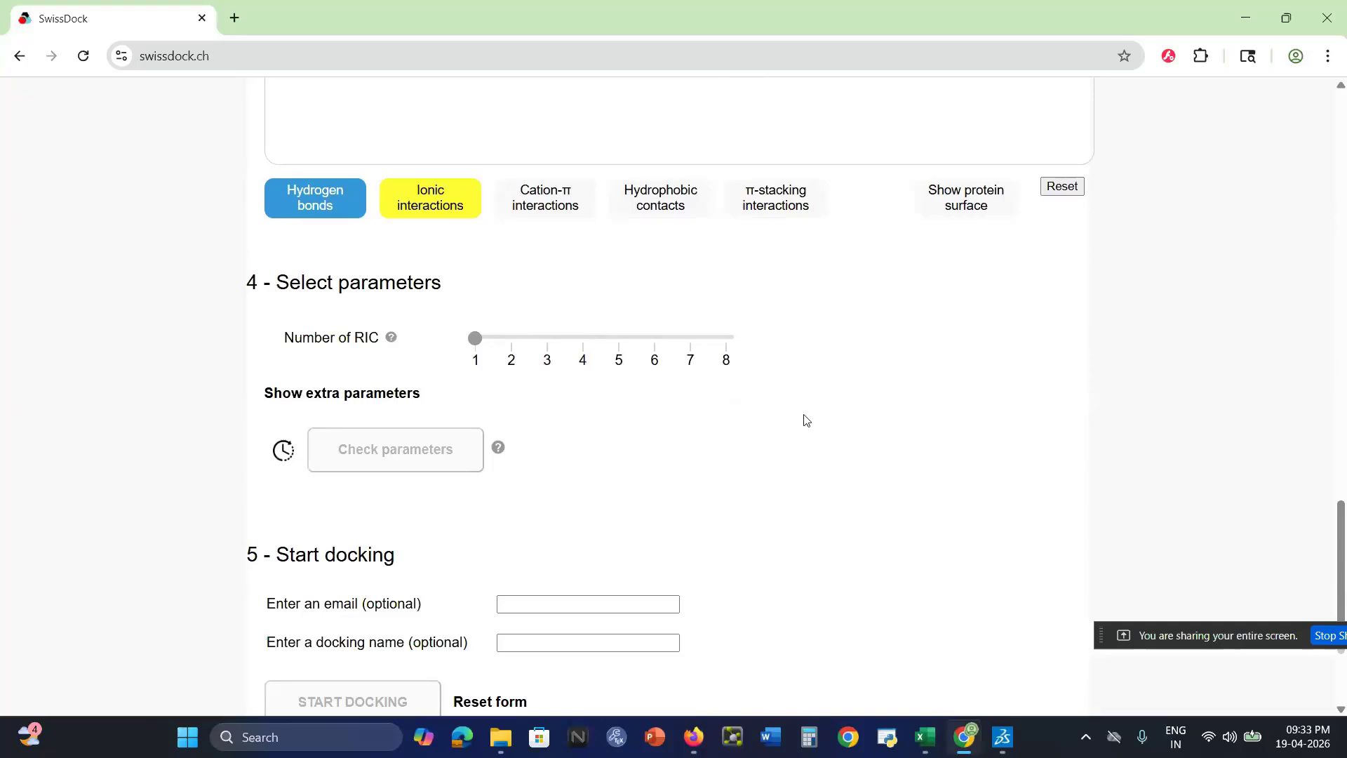
{"action": "scroll", "coordinate": [807, 419], "scroll_direction": "down", "scroll_amount": 1}
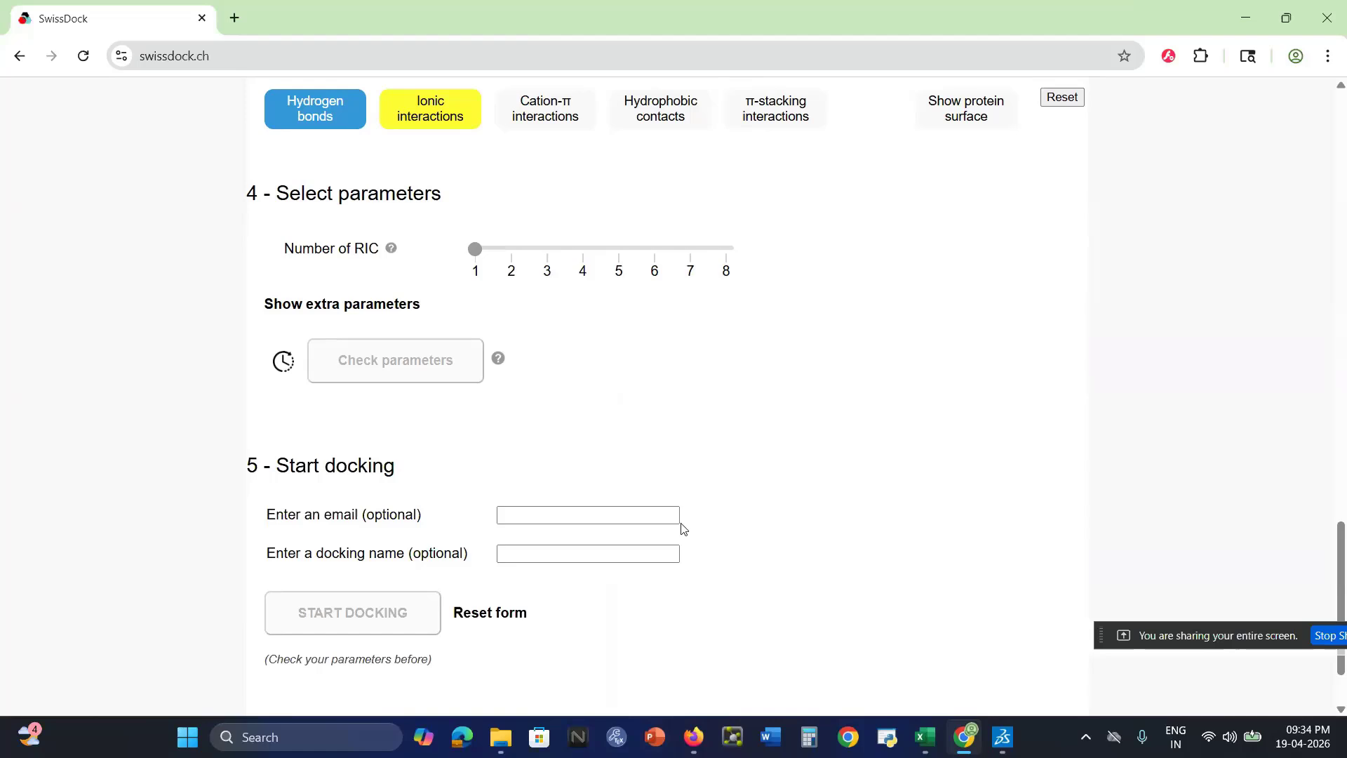
Fill in the contact's e-mail for the docking job from the saved suggestions
{"action": "left_click", "coordinate": [617, 515]}
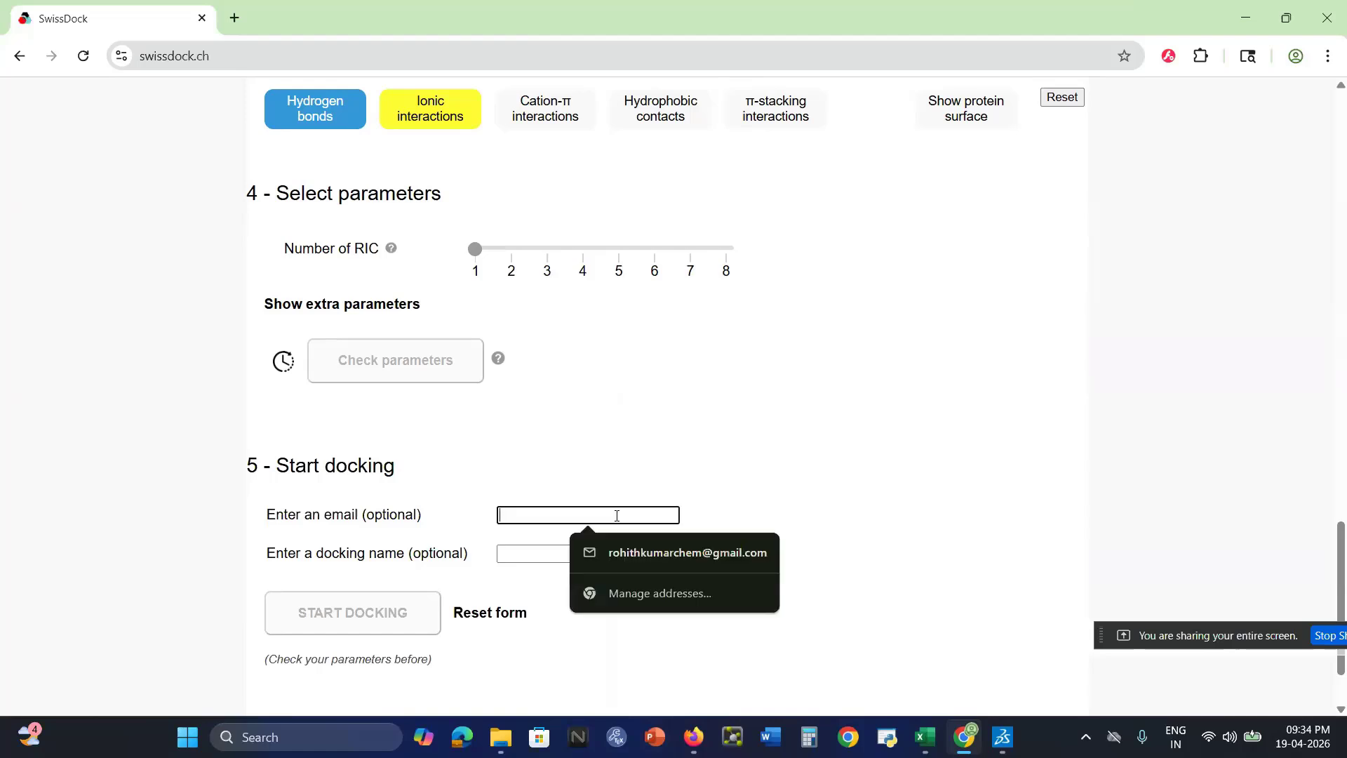
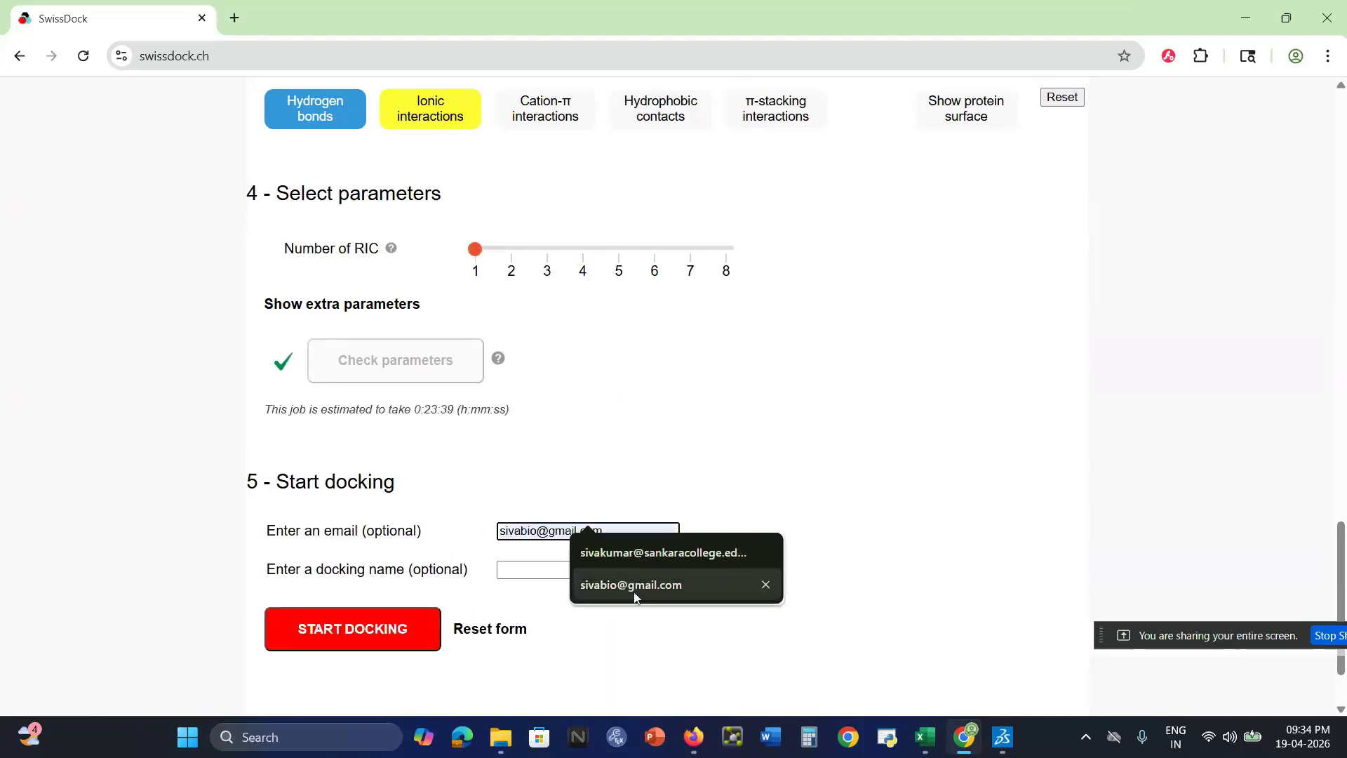
{"action": "left_click", "coordinate": [634, 586]}
Name the docking testsession1 and start the docking job
{"action": "left_click", "coordinate": [570, 569]}
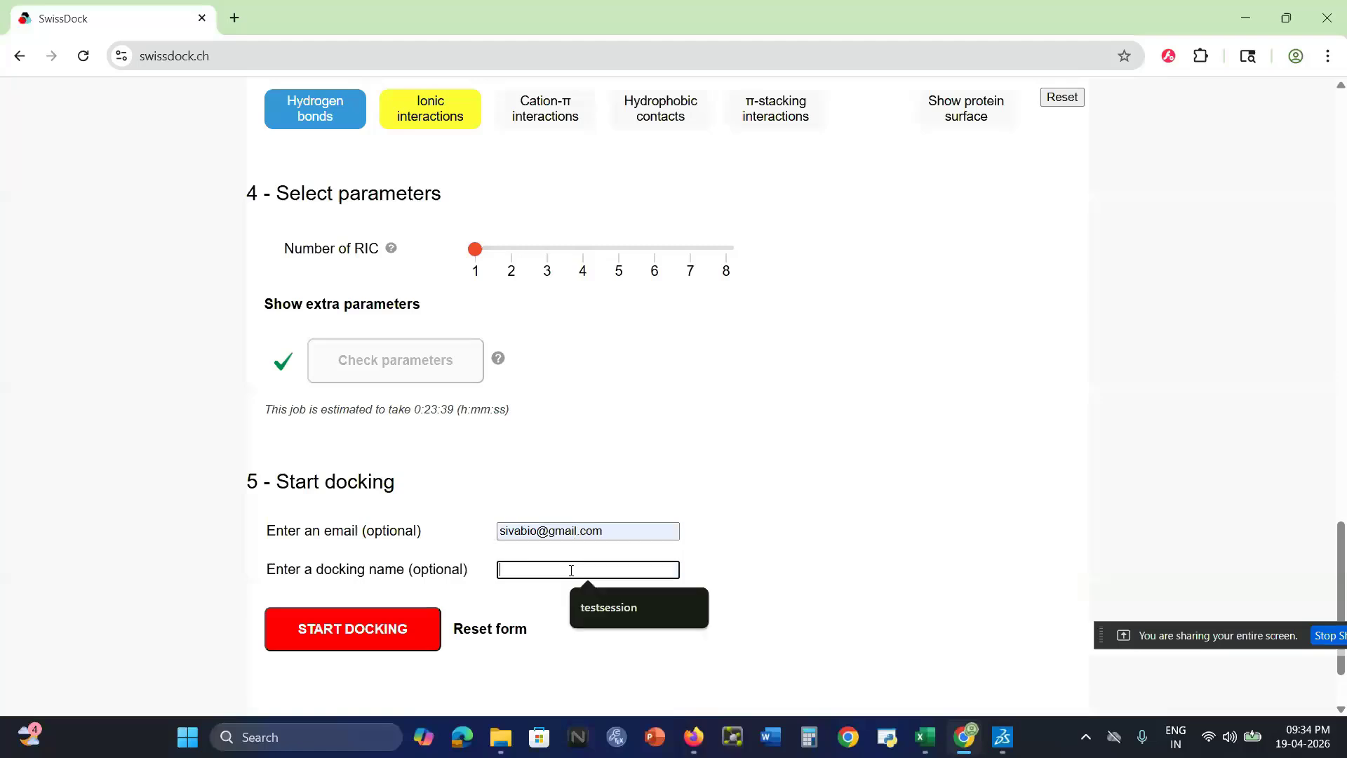
{"action": "type", "text": "testsess"}
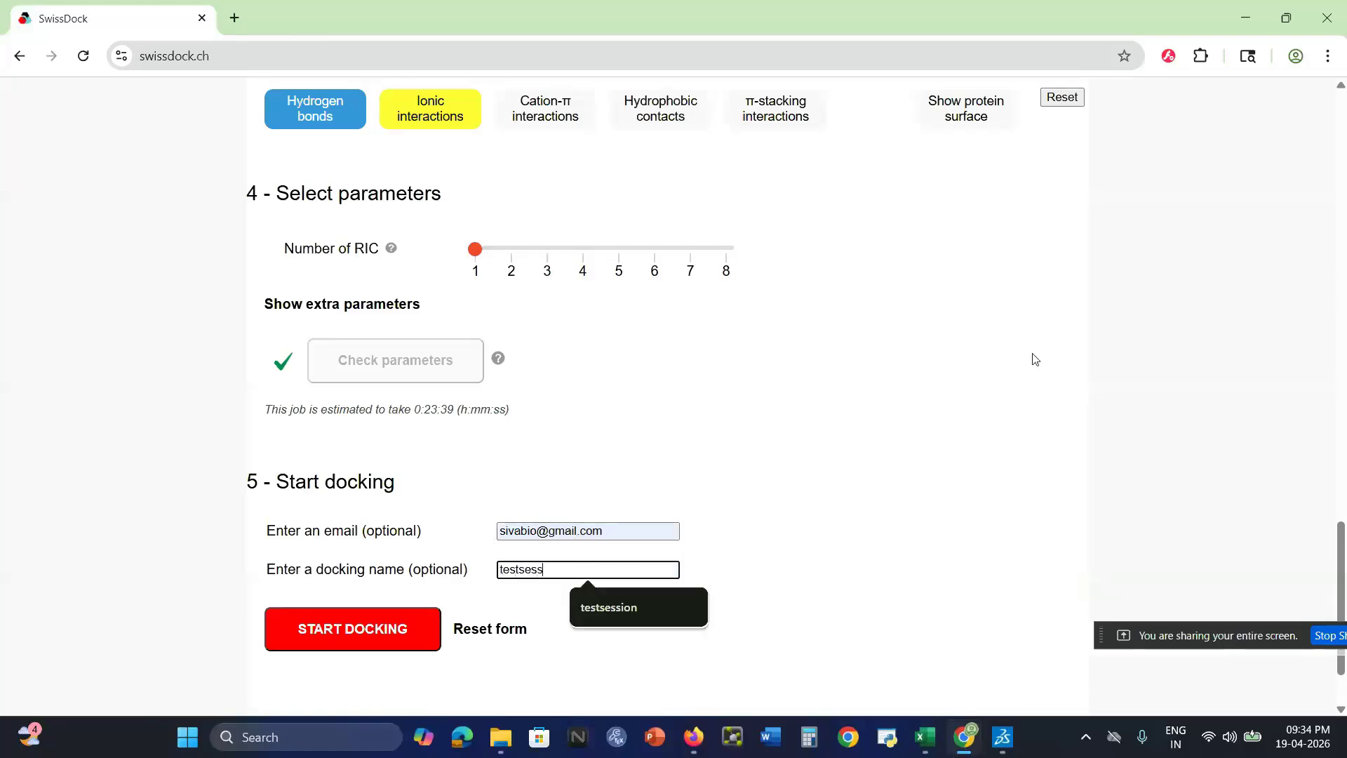
{"action": "type", "text": "ion1"}
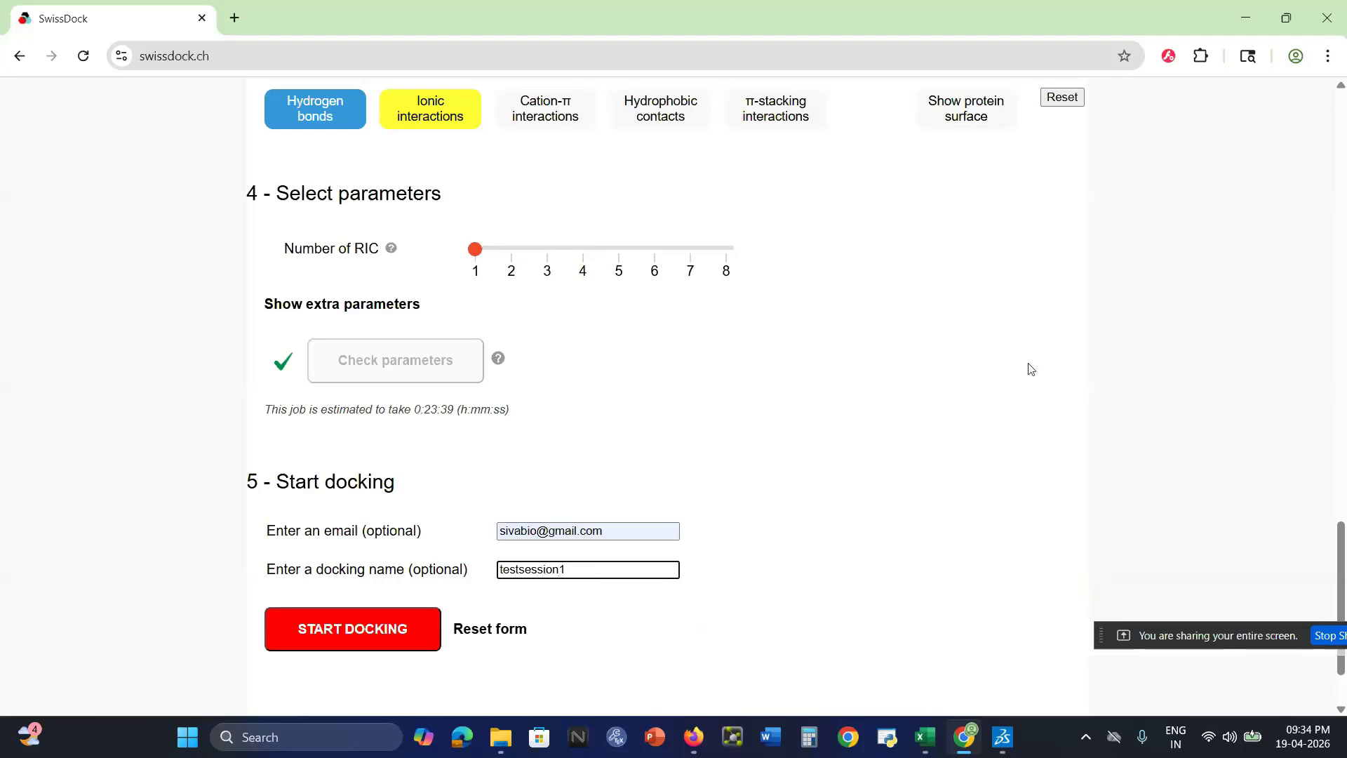
{"action": "left_click", "coordinate": [919, 480]}
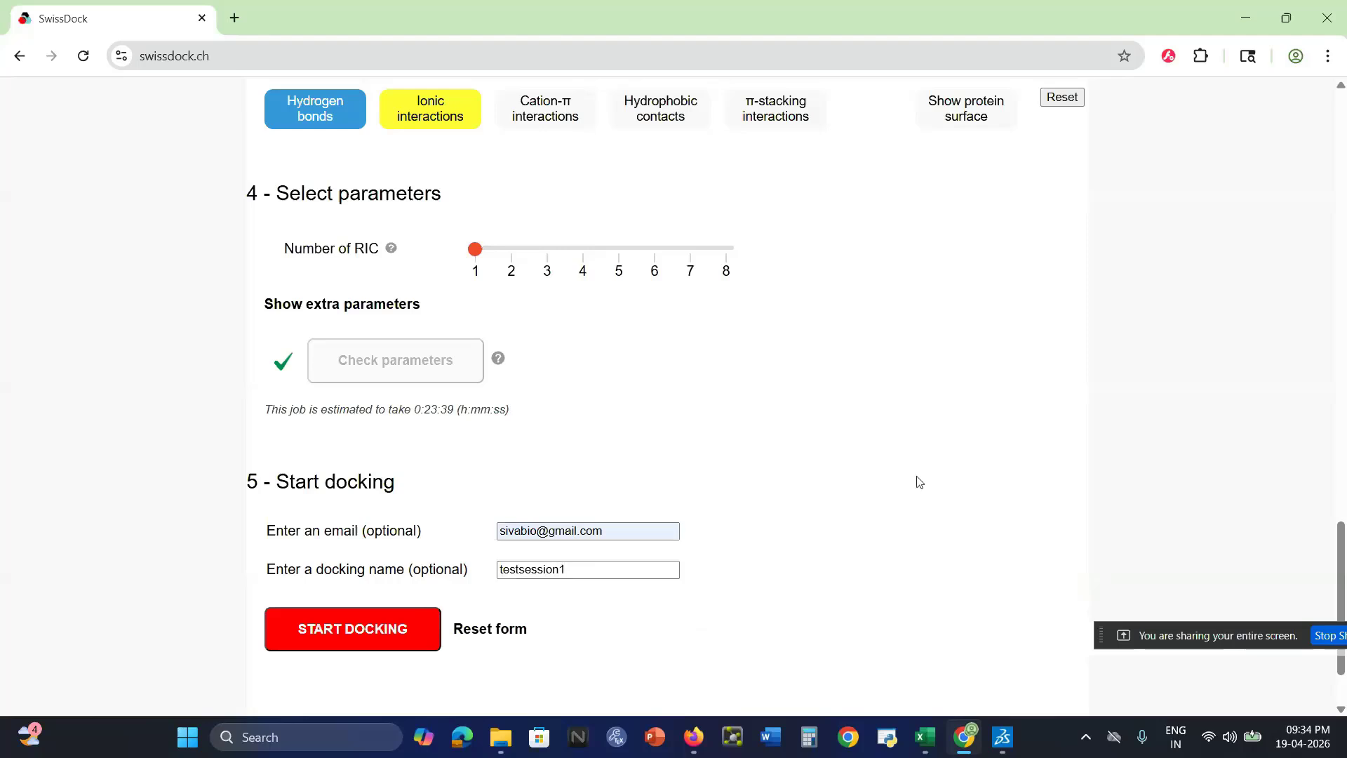
{"action": "left_click", "coordinate": [342, 633]}
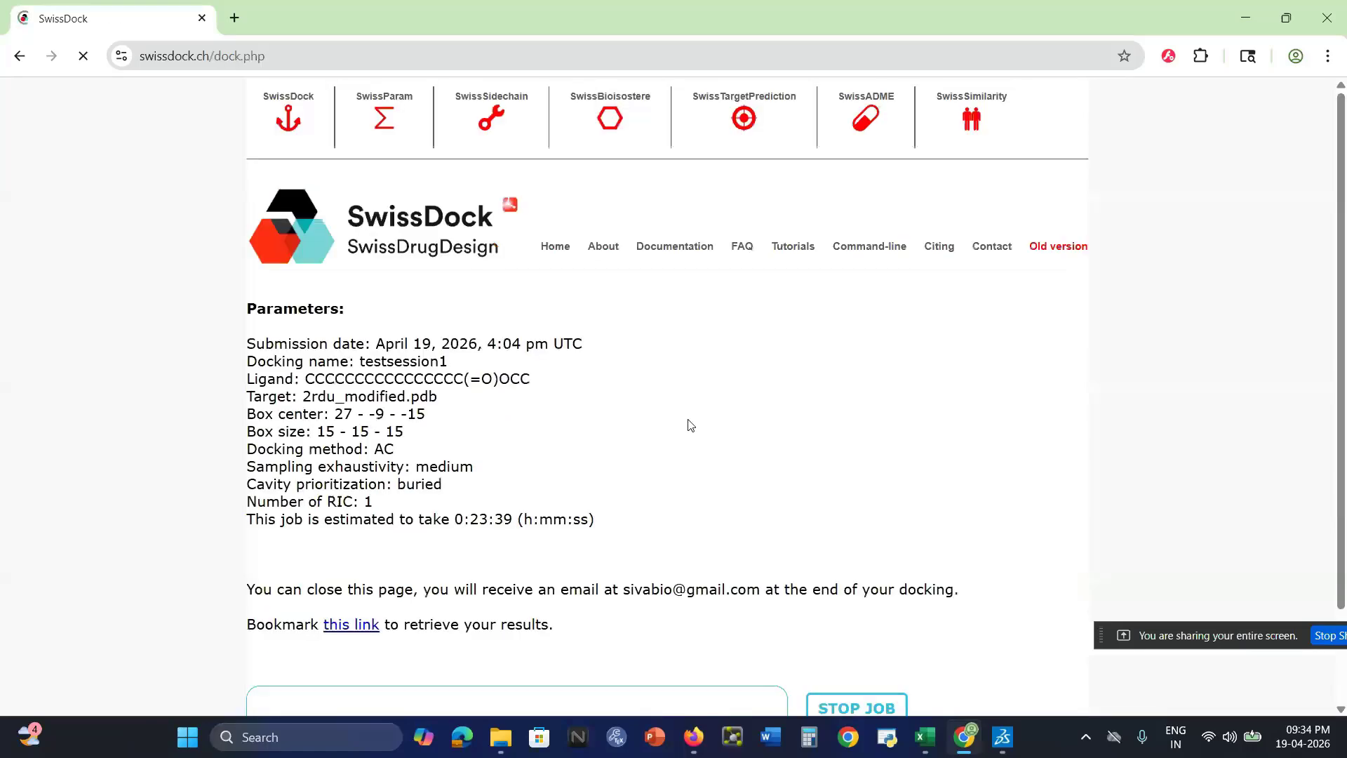
Open the job's results link in a new tab and compare the results page with the job submission page
{"action": "scroll", "coordinate": [690, 425], "scroll_direction": "down", "scroll_amount": 1}
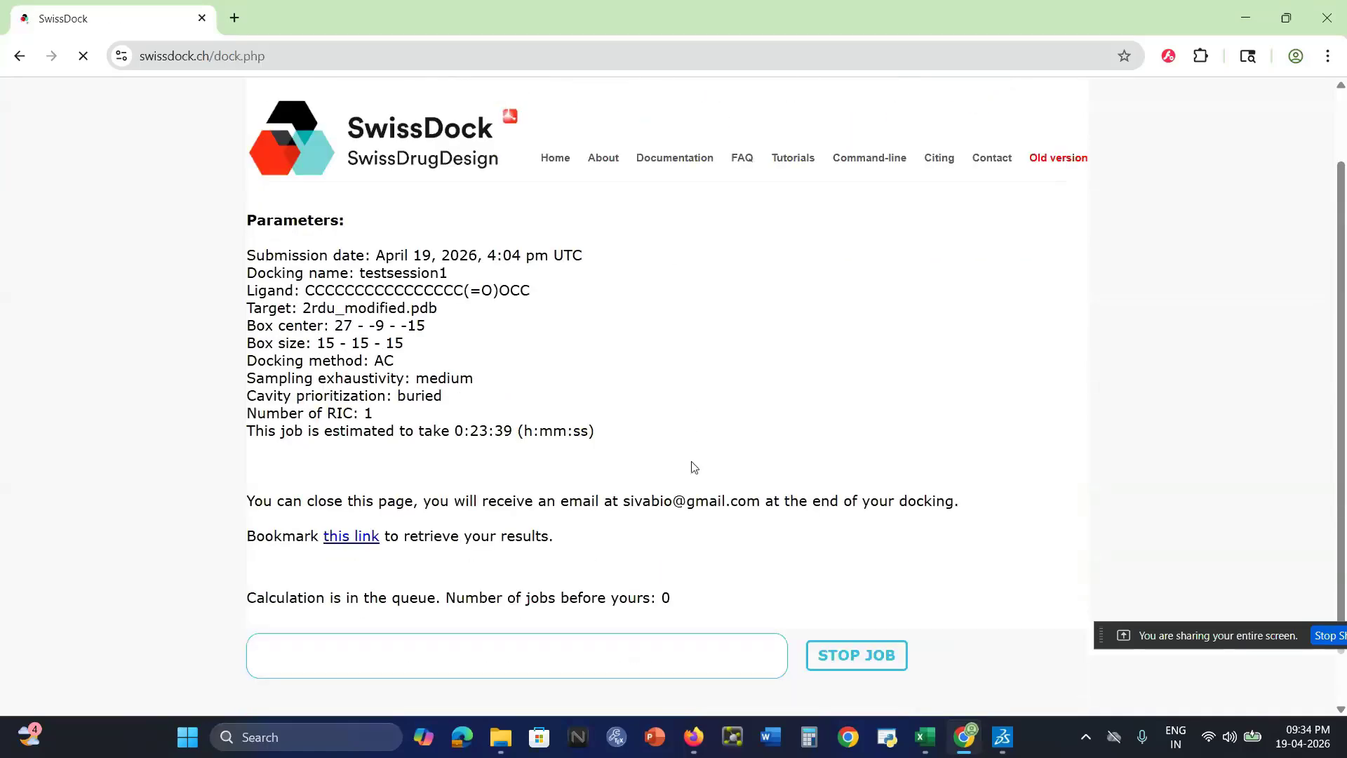
{"action": "right_click", "coordinate": [356, 539]}
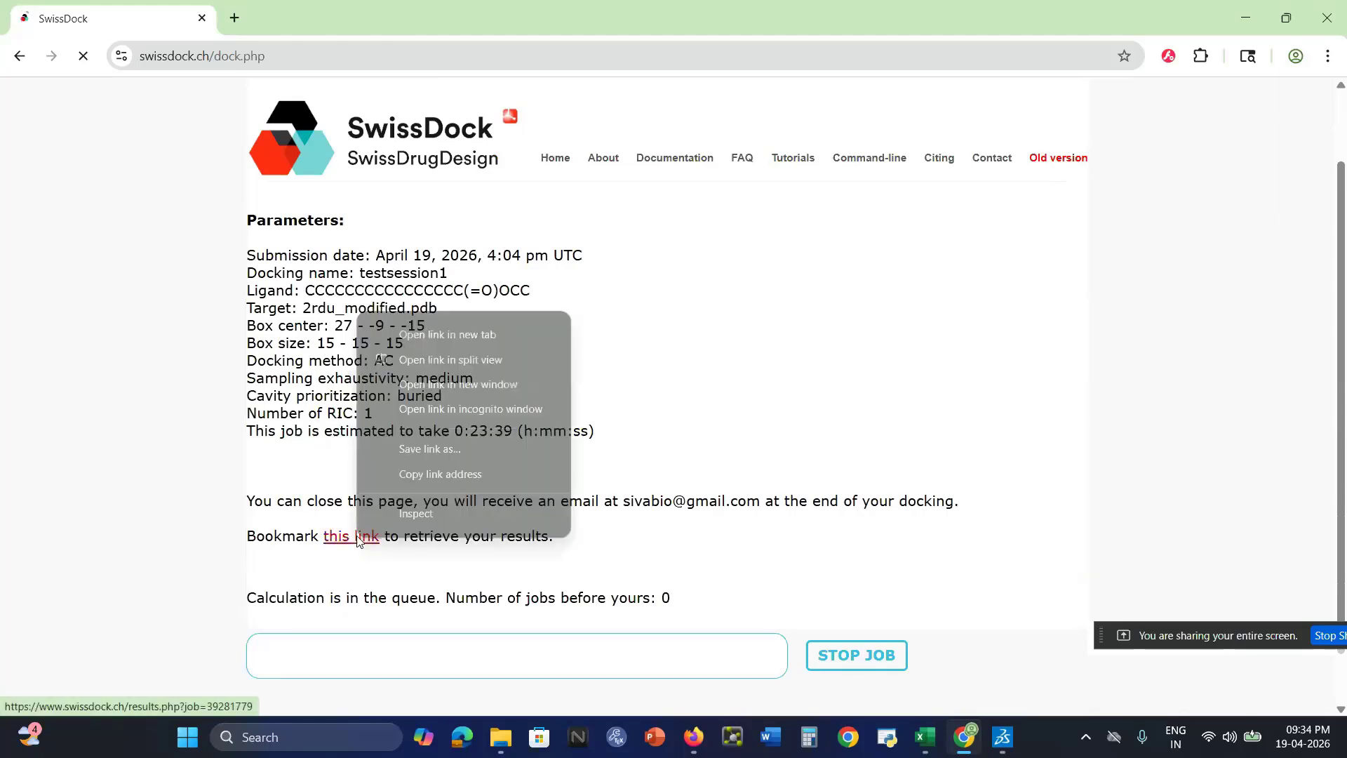
{"action": "left_click", "coordinate": [451, 337]}
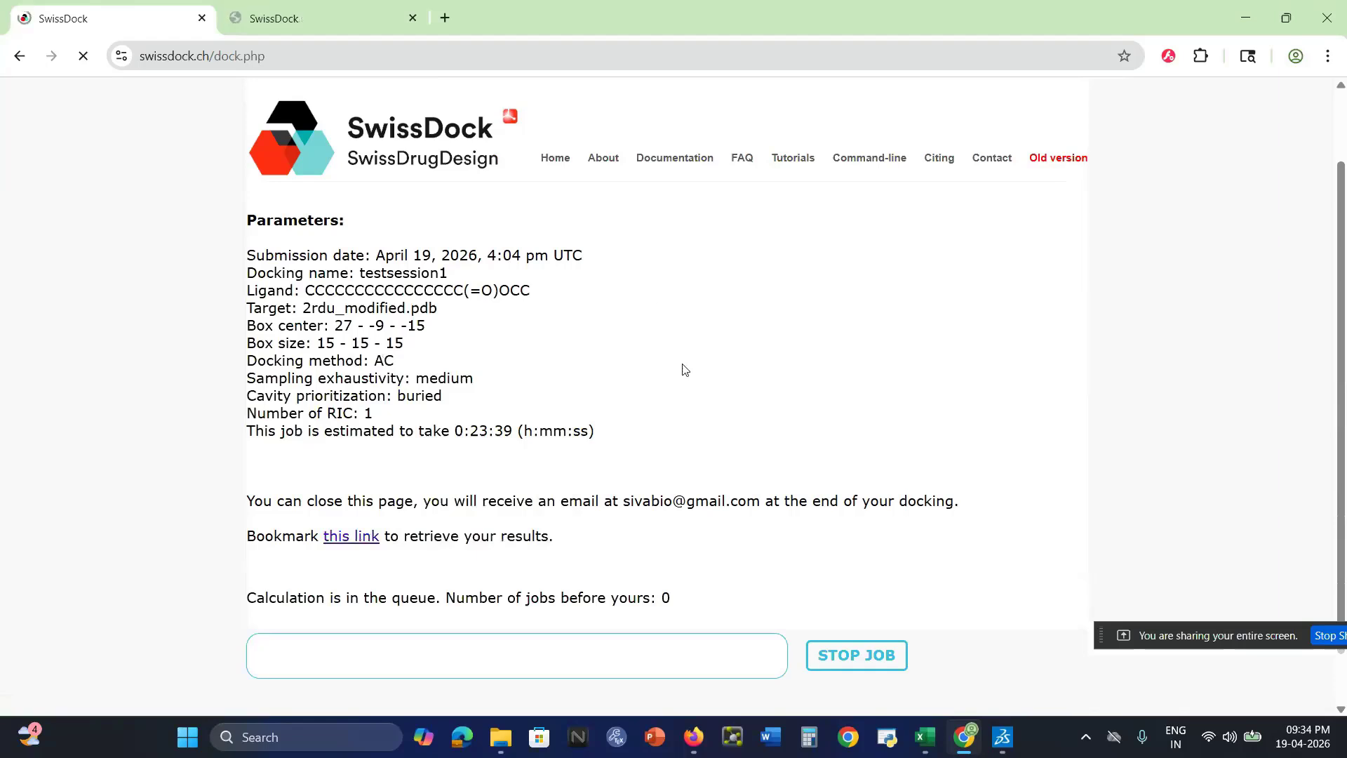
{"action": "left_click", "coordinate": [284, 18]}
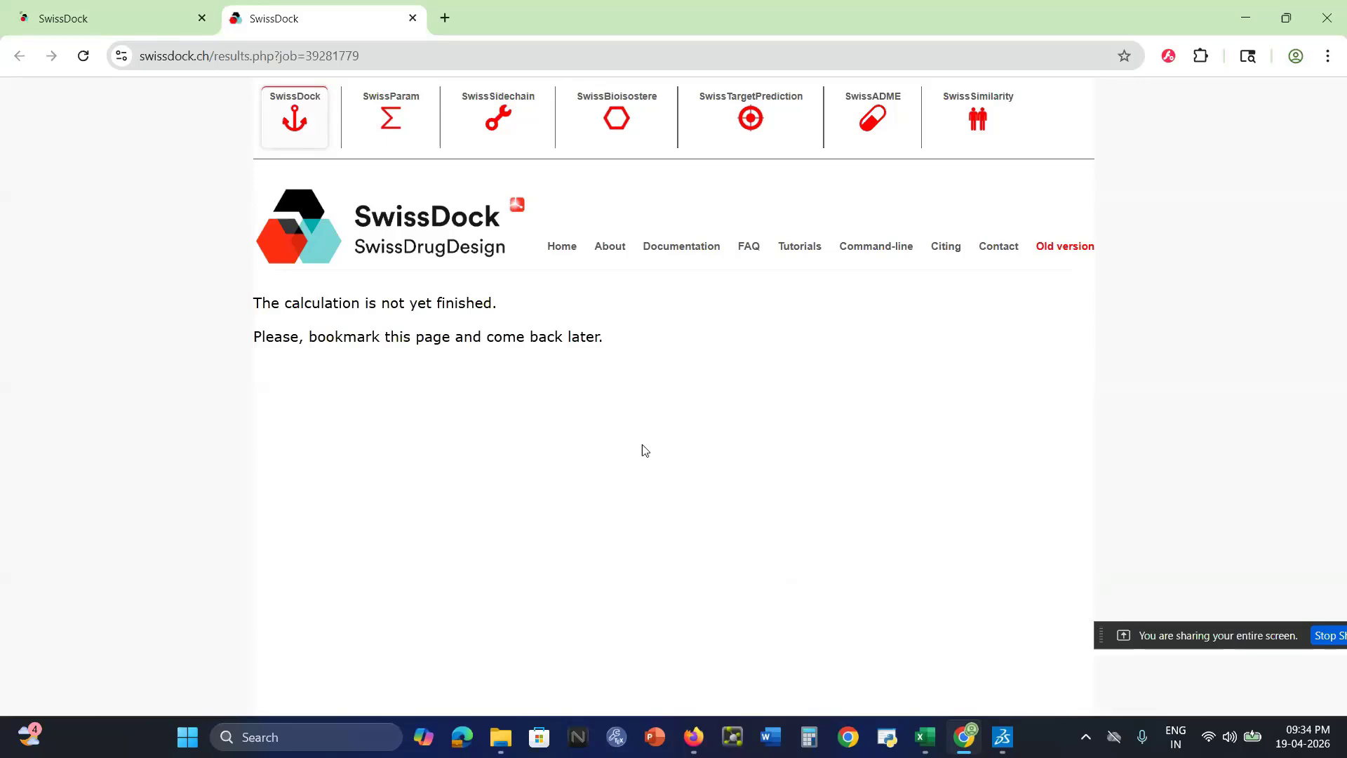
{"action": "left_click", "coordinate": [105, 20]}
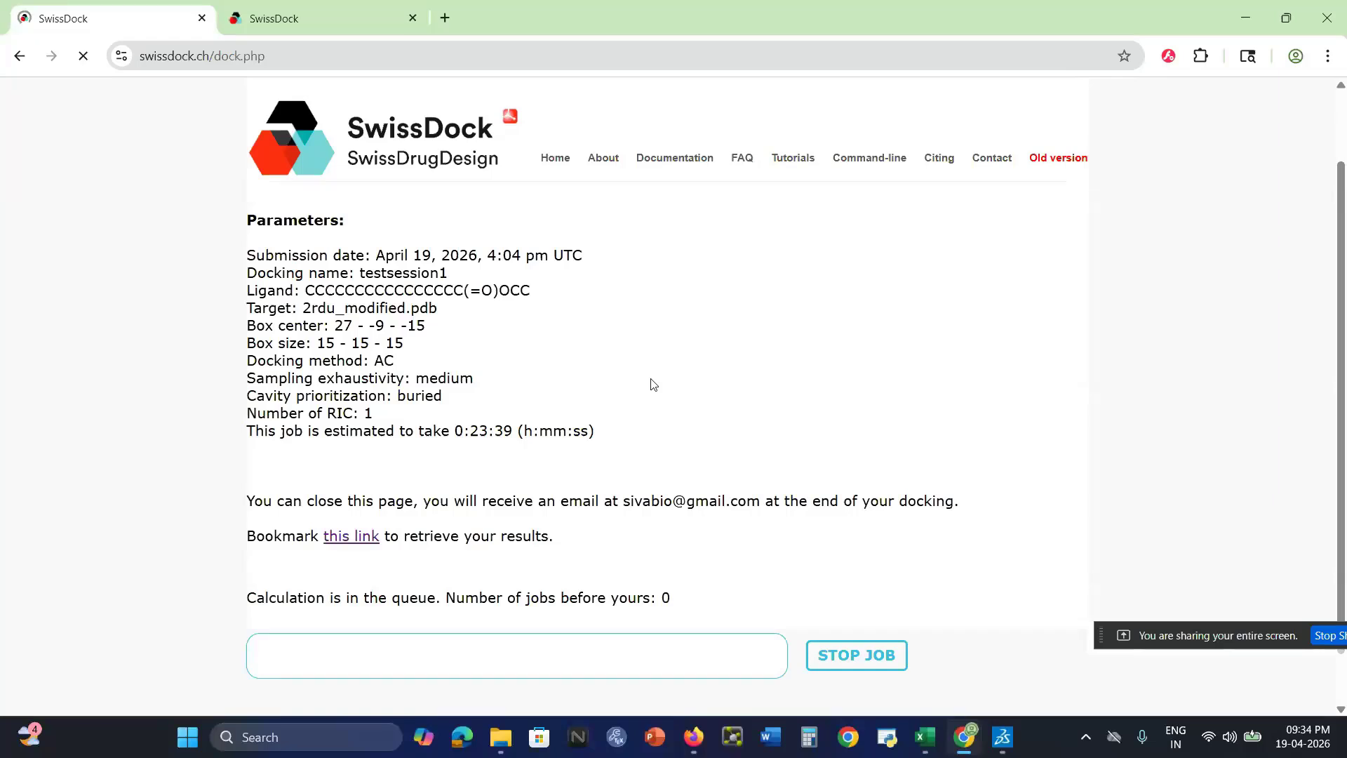
{"action": "left_click", "coordinate": [324, 21]}
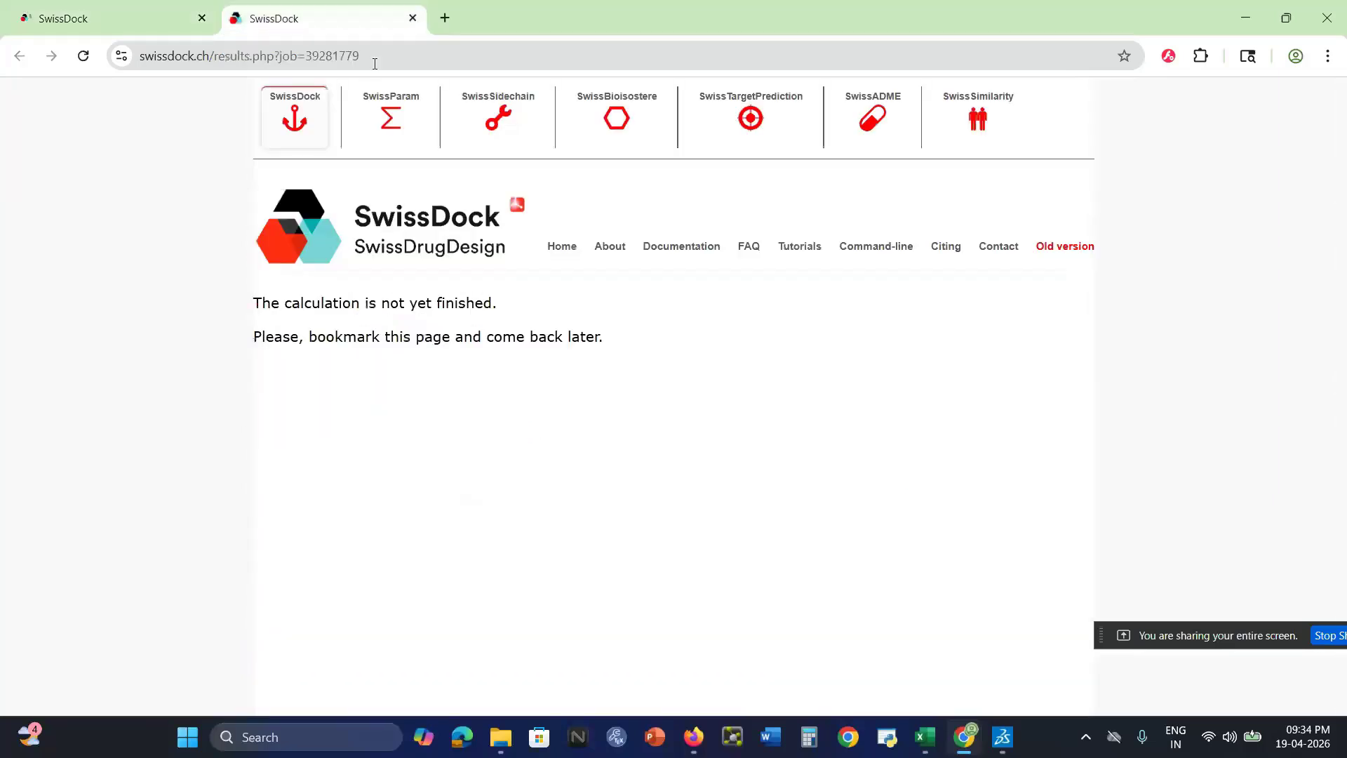